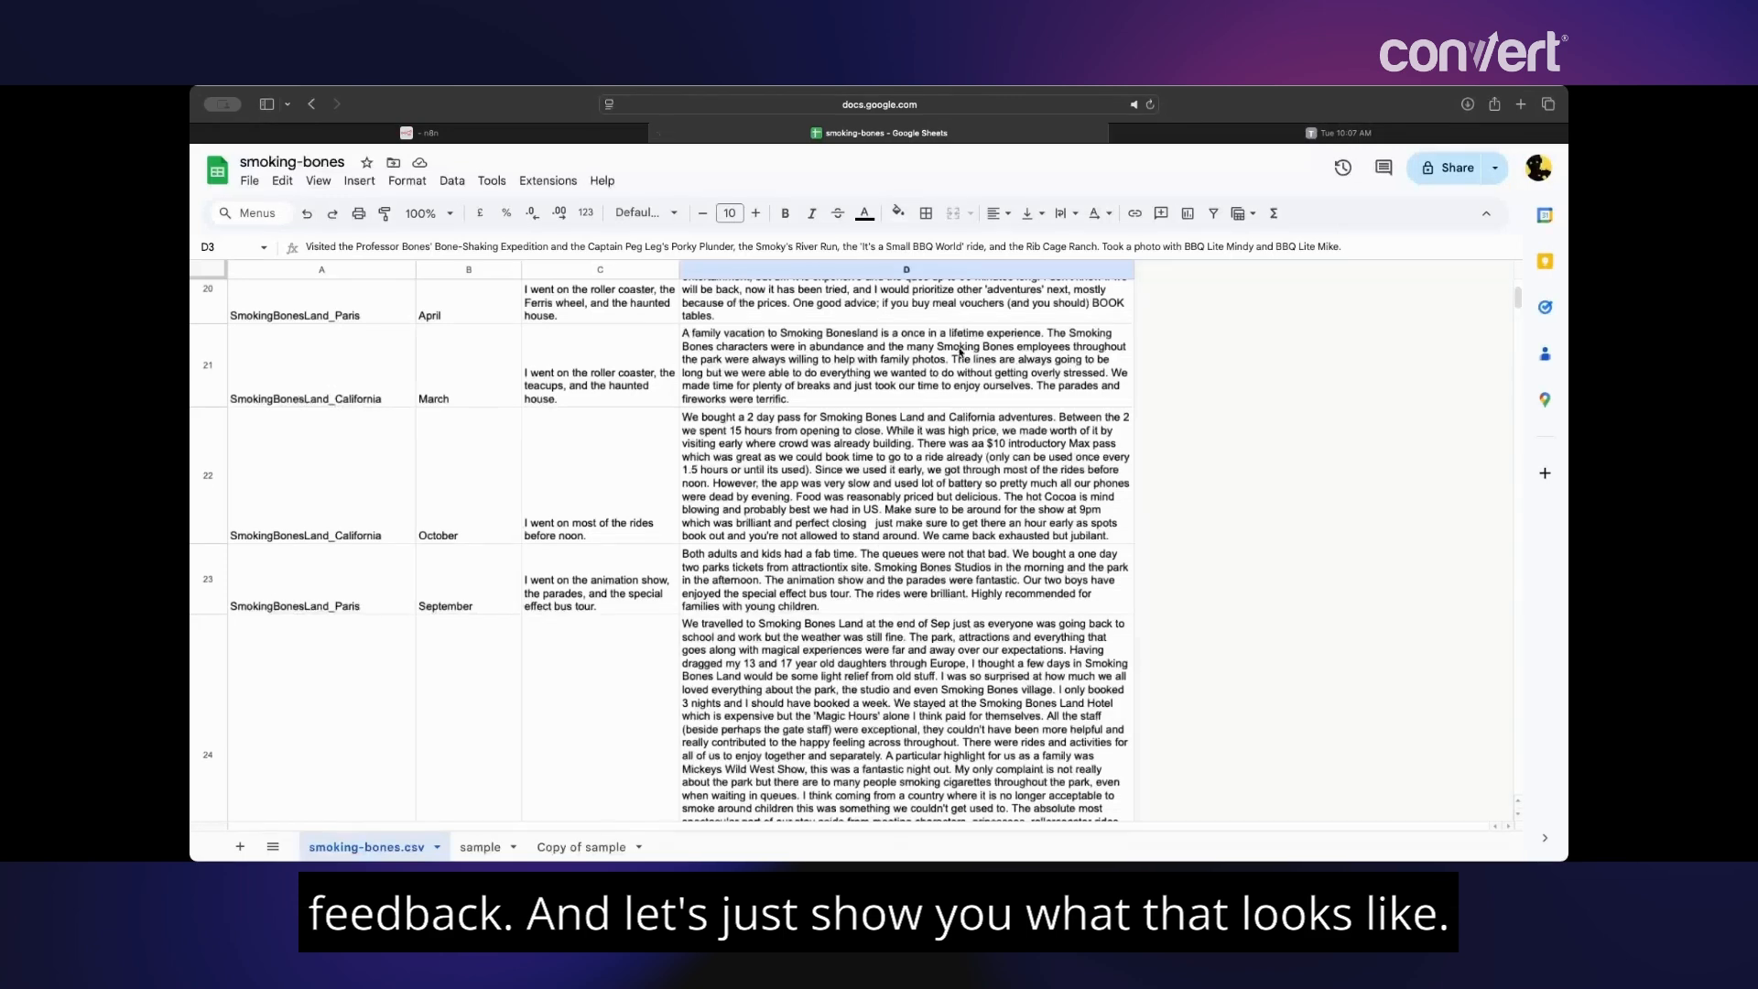
- Switch from the feedback sheet to the tldraw whiteboard and handwrite "Random N. rows" after the arrow leading from Google Sheets
scroll(872, 529, up, 15)
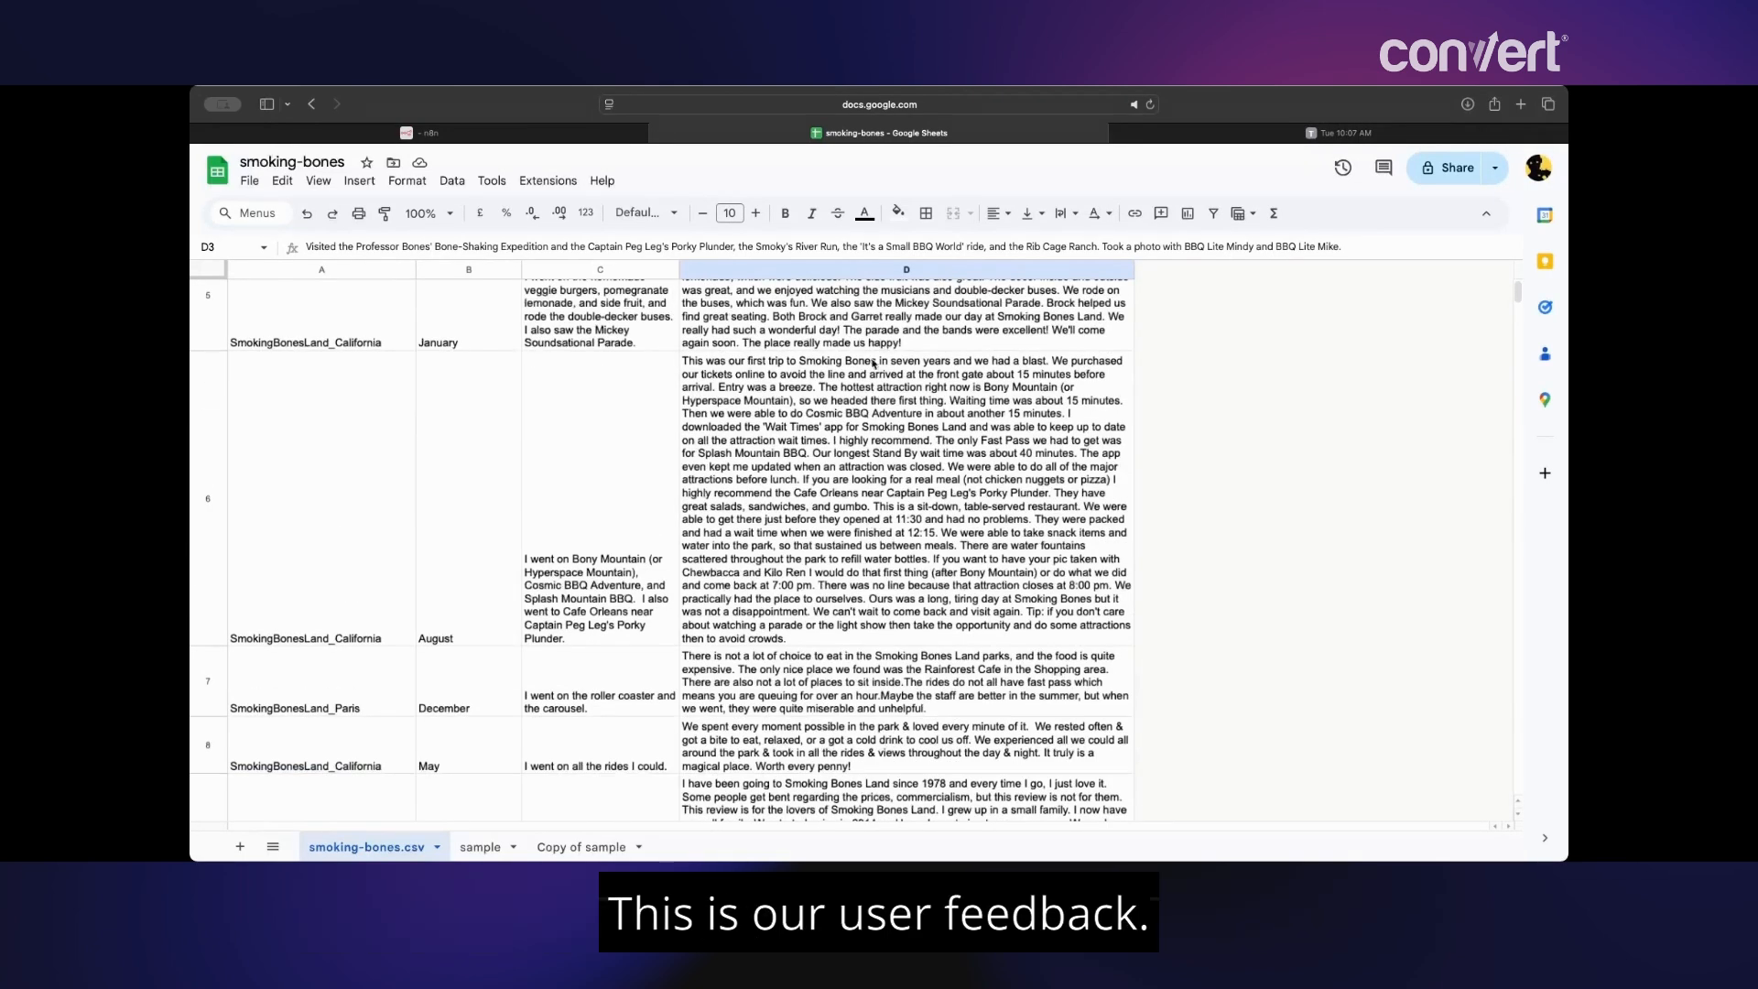
scroll(873, 363, up, 3)
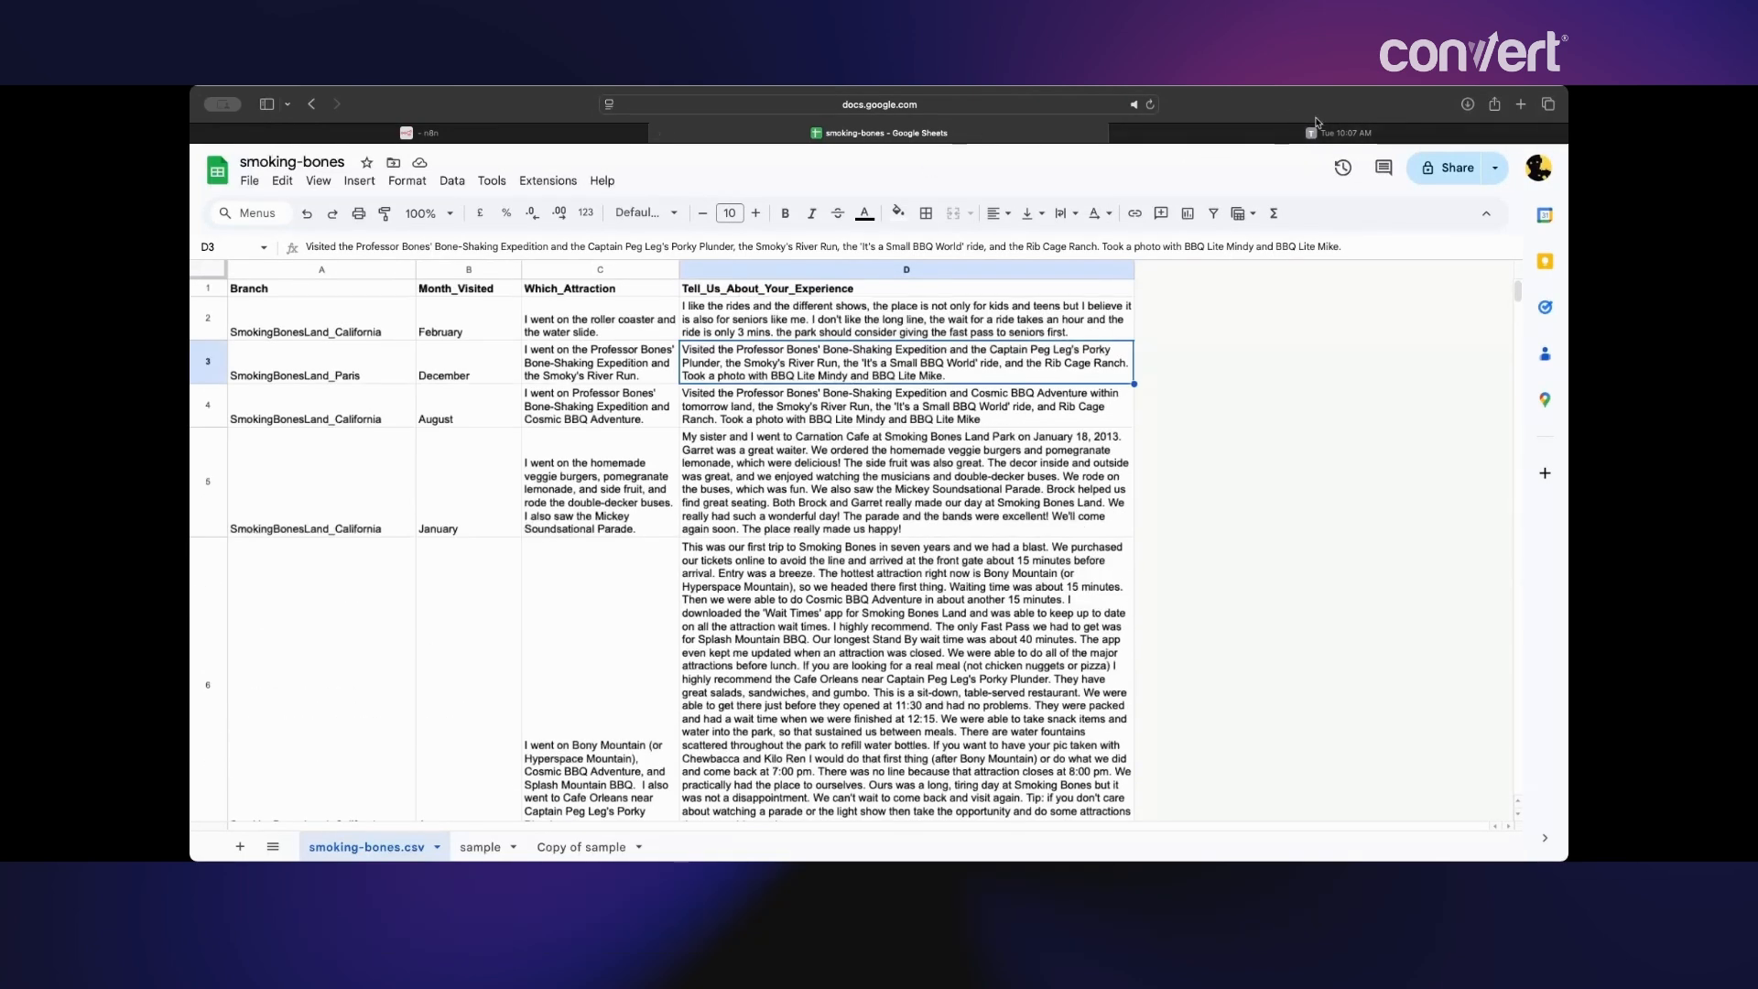
click(1338, 132)
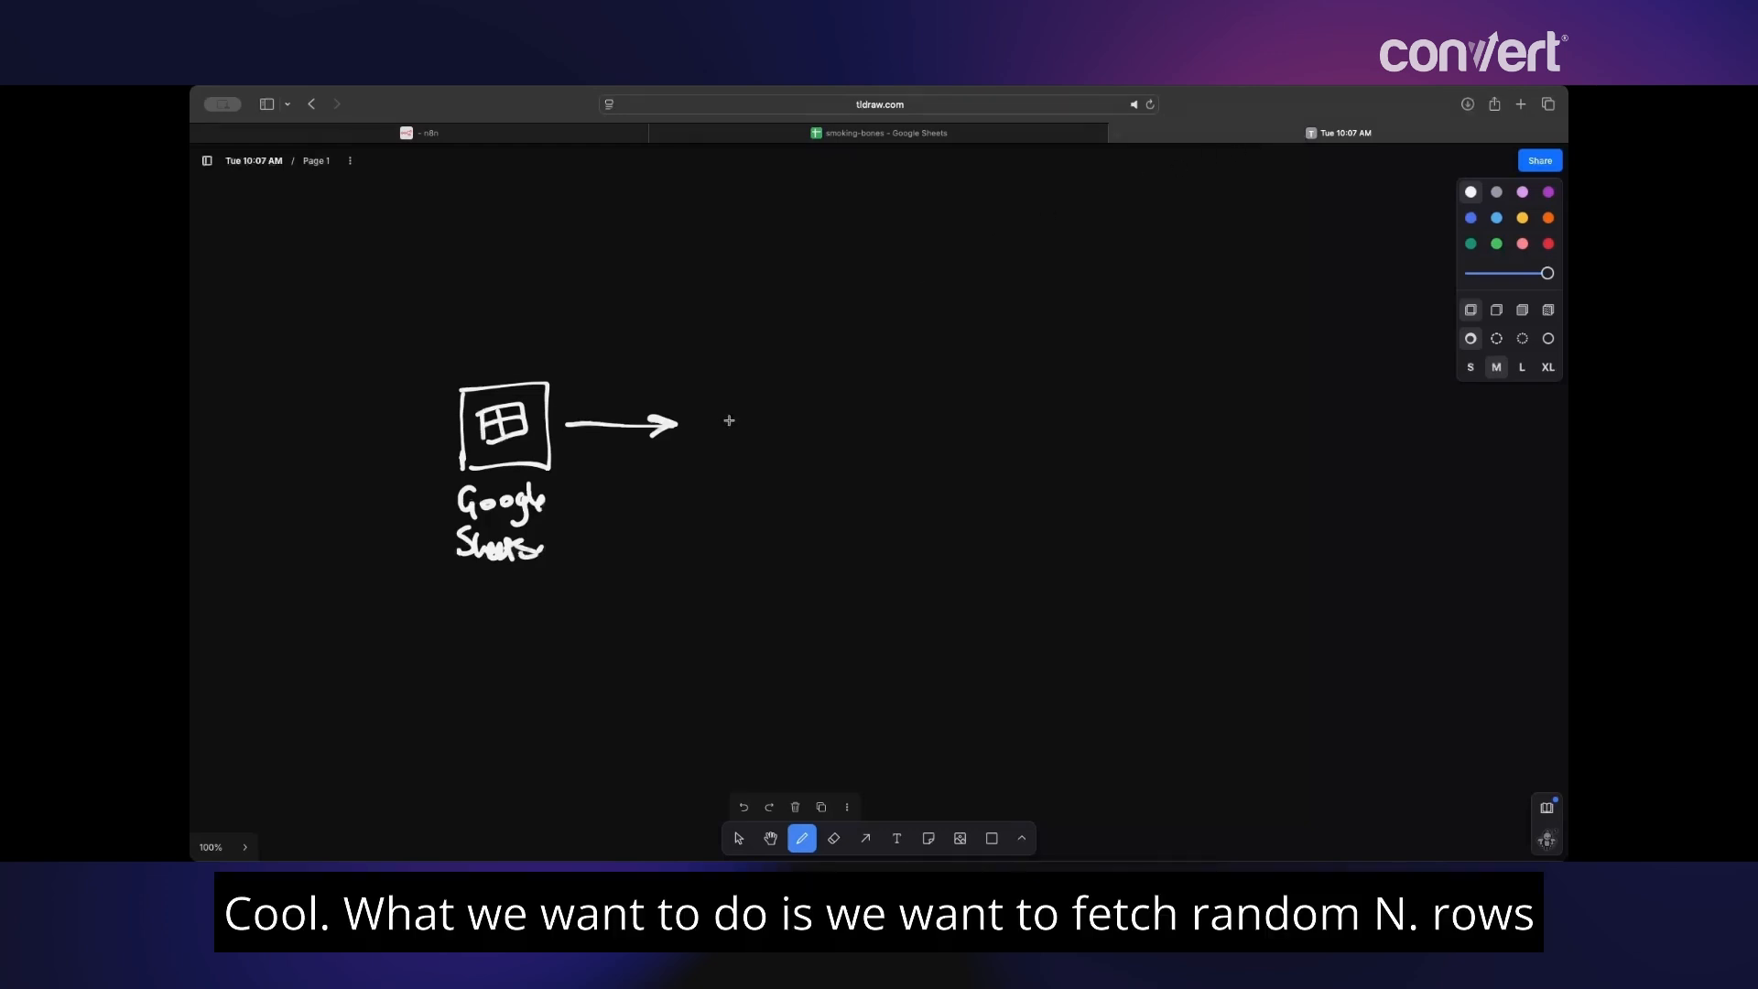
mouse_move(713, 409)
mouse_down()
mouse_move(724, 432)
mouse_move(813, 431)
mouse_up()
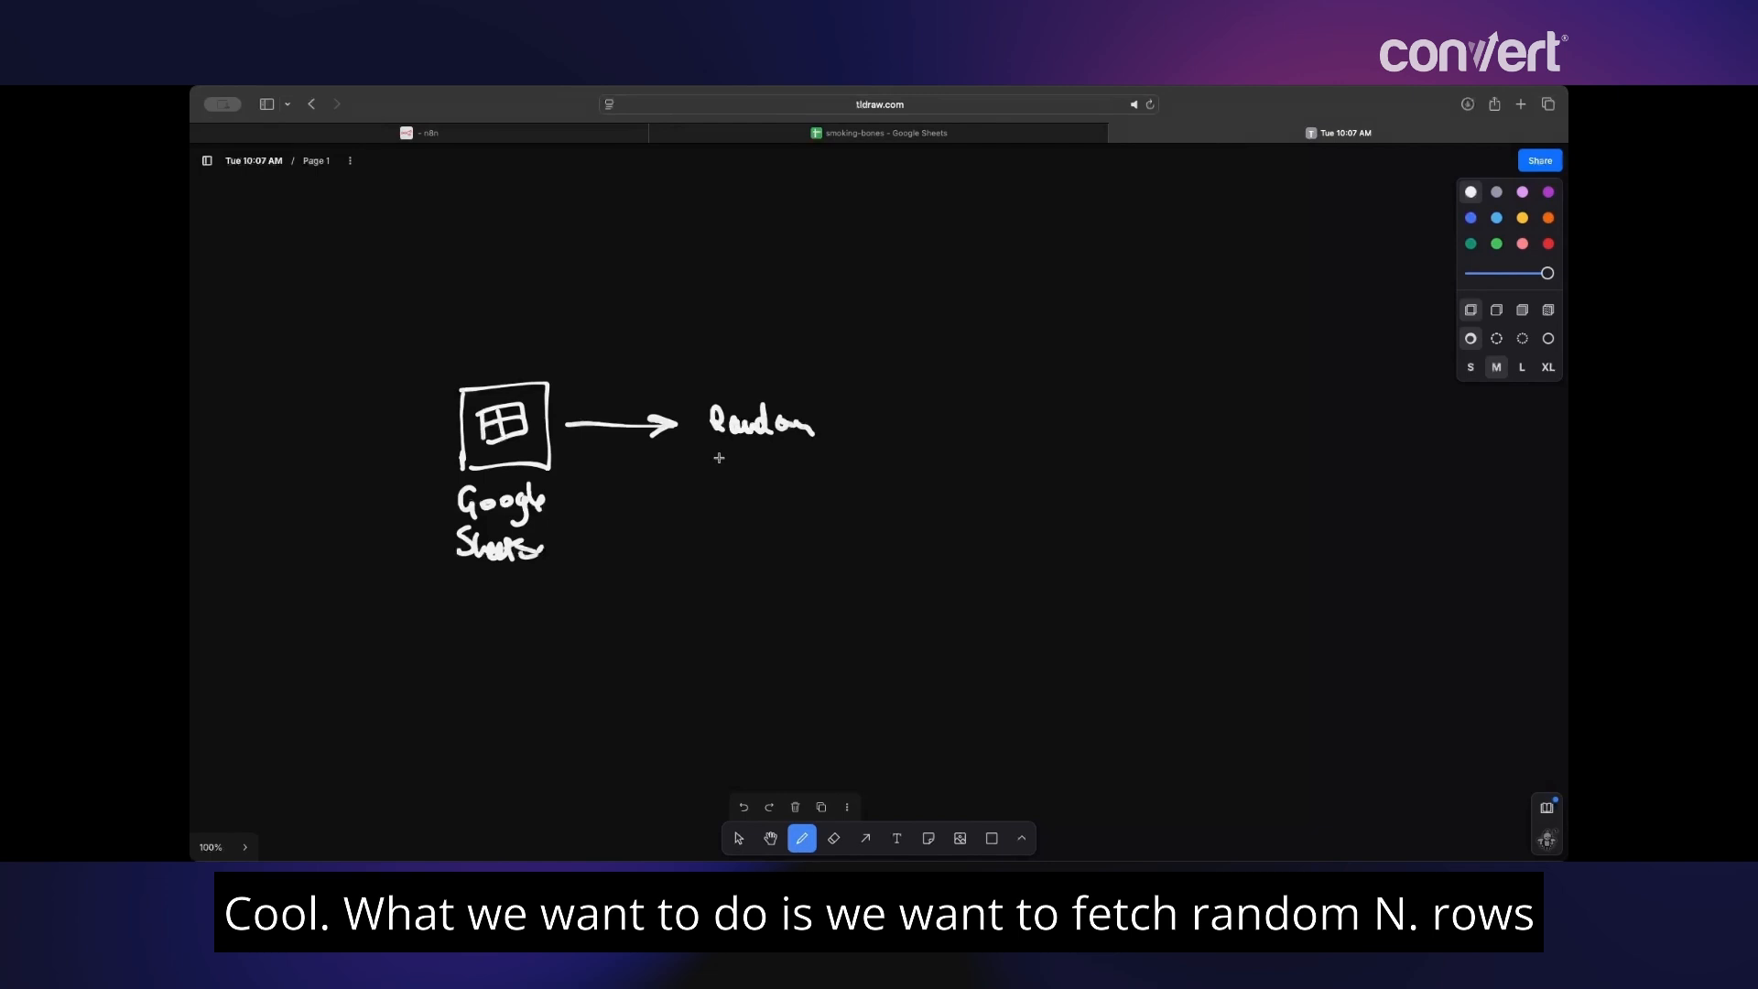
mouse_move(714, 452)
mouse_down()
mouse_move(714, 480)
mouse_move(820, 473)
mouse_up()
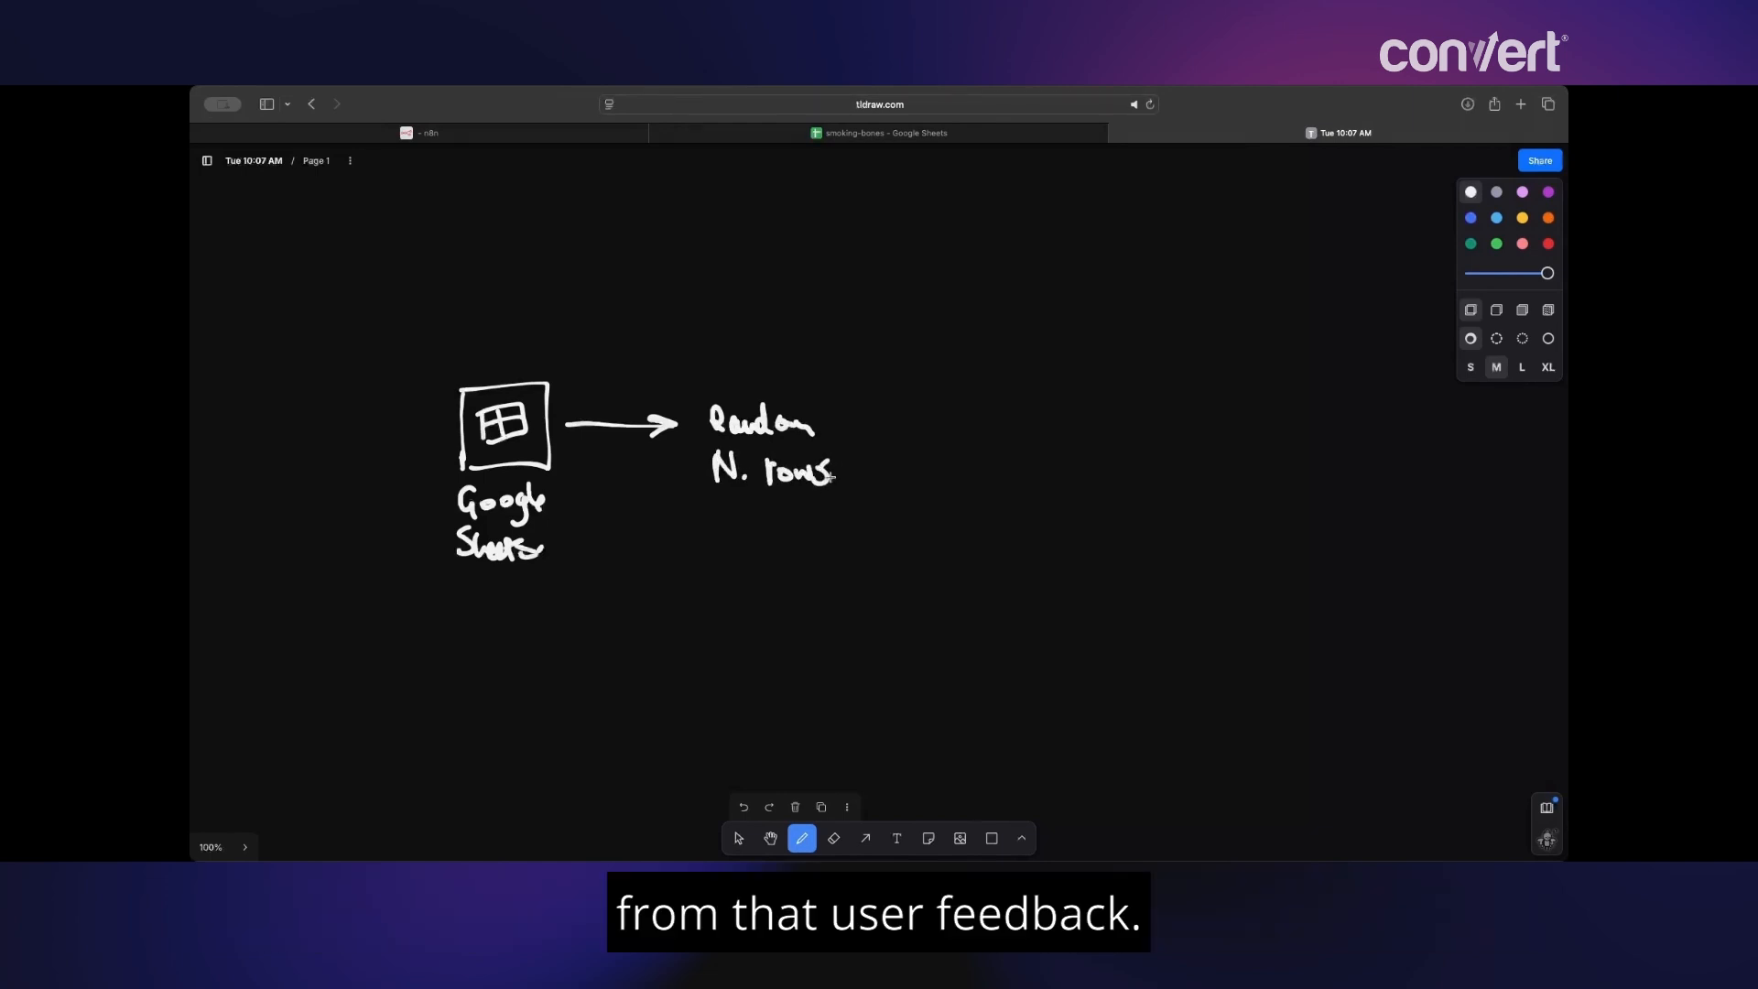
- Look through the smoking-bones feedback rows in Google Sheets, return to the tldraw diagram and replace the handwritten "N." with "10"
click(1020, 137)
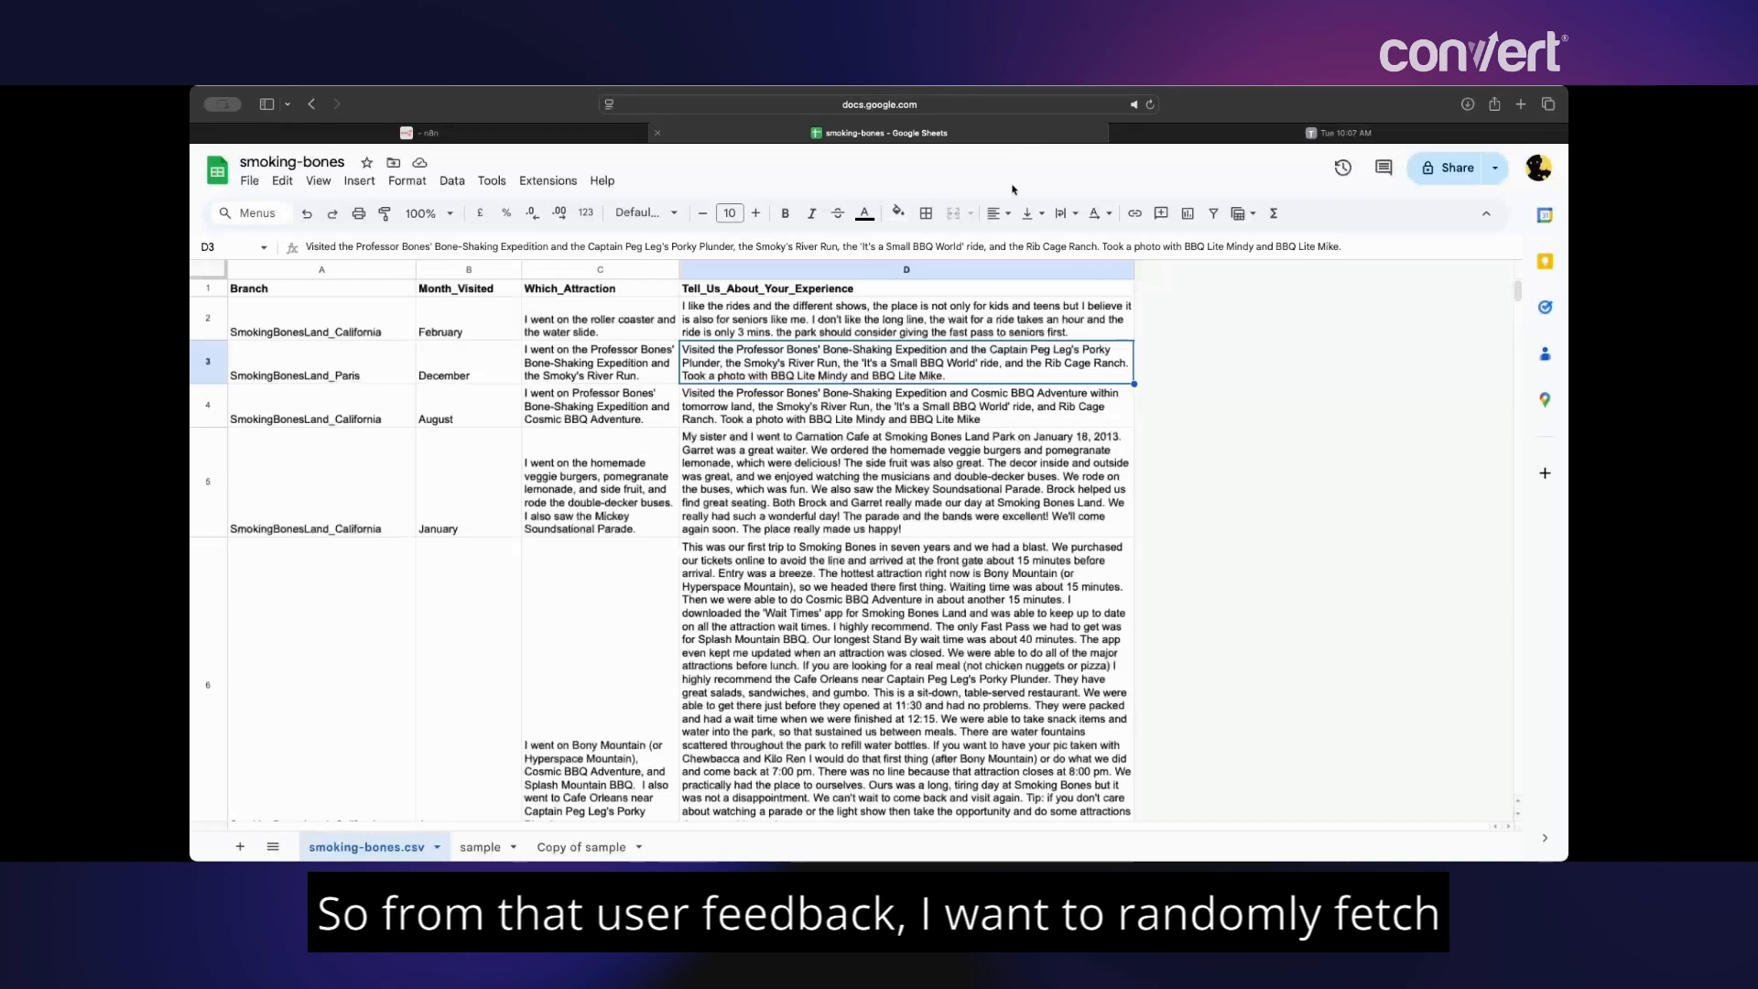
scroll(875, 568, down, 20)
scroll(664, 461, up, 20)
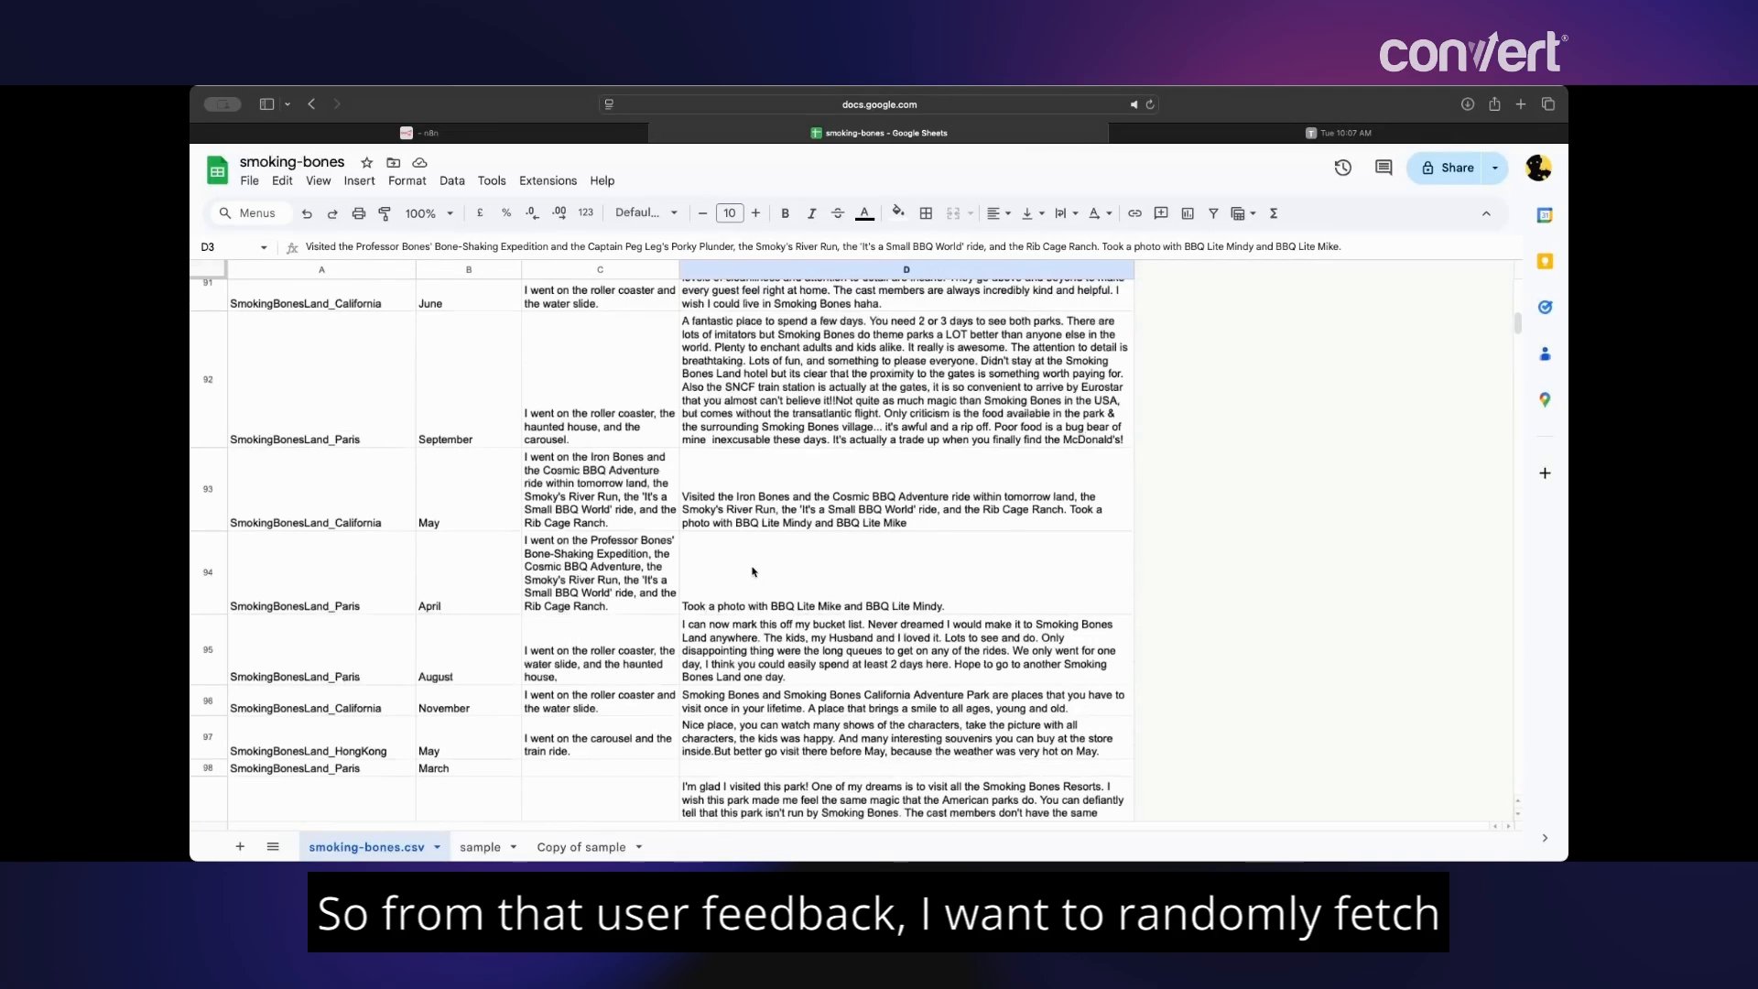
click(1246, 138)
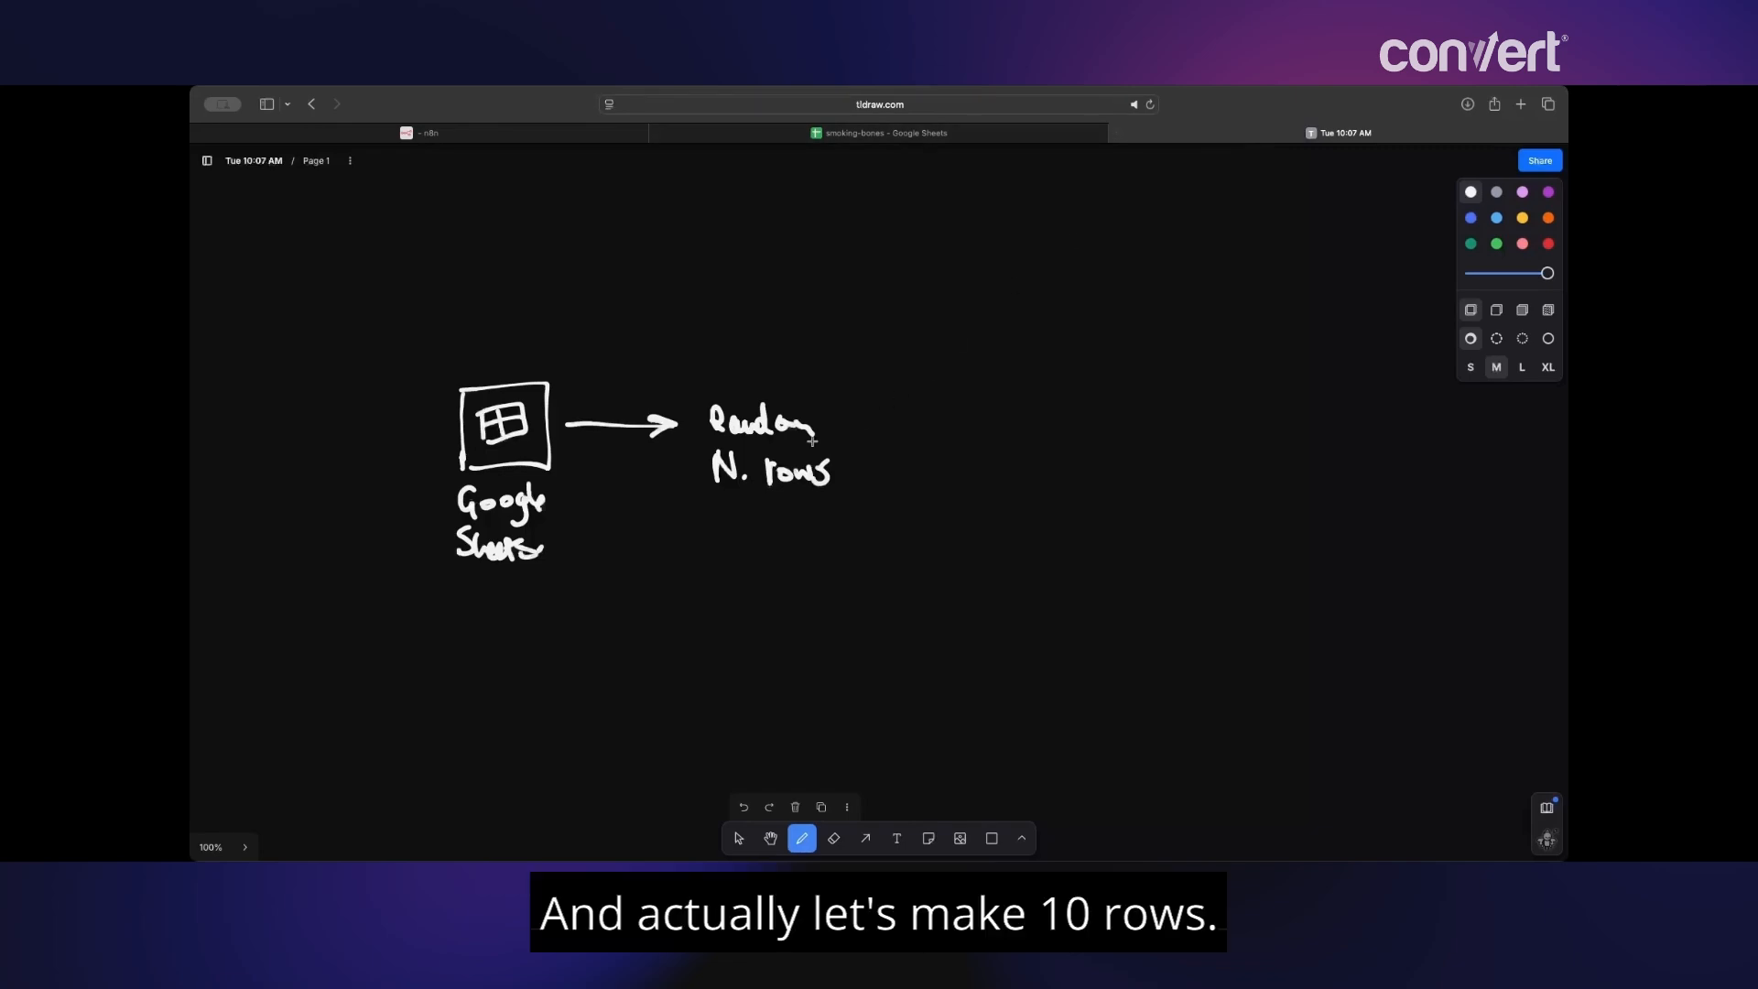
key(e)
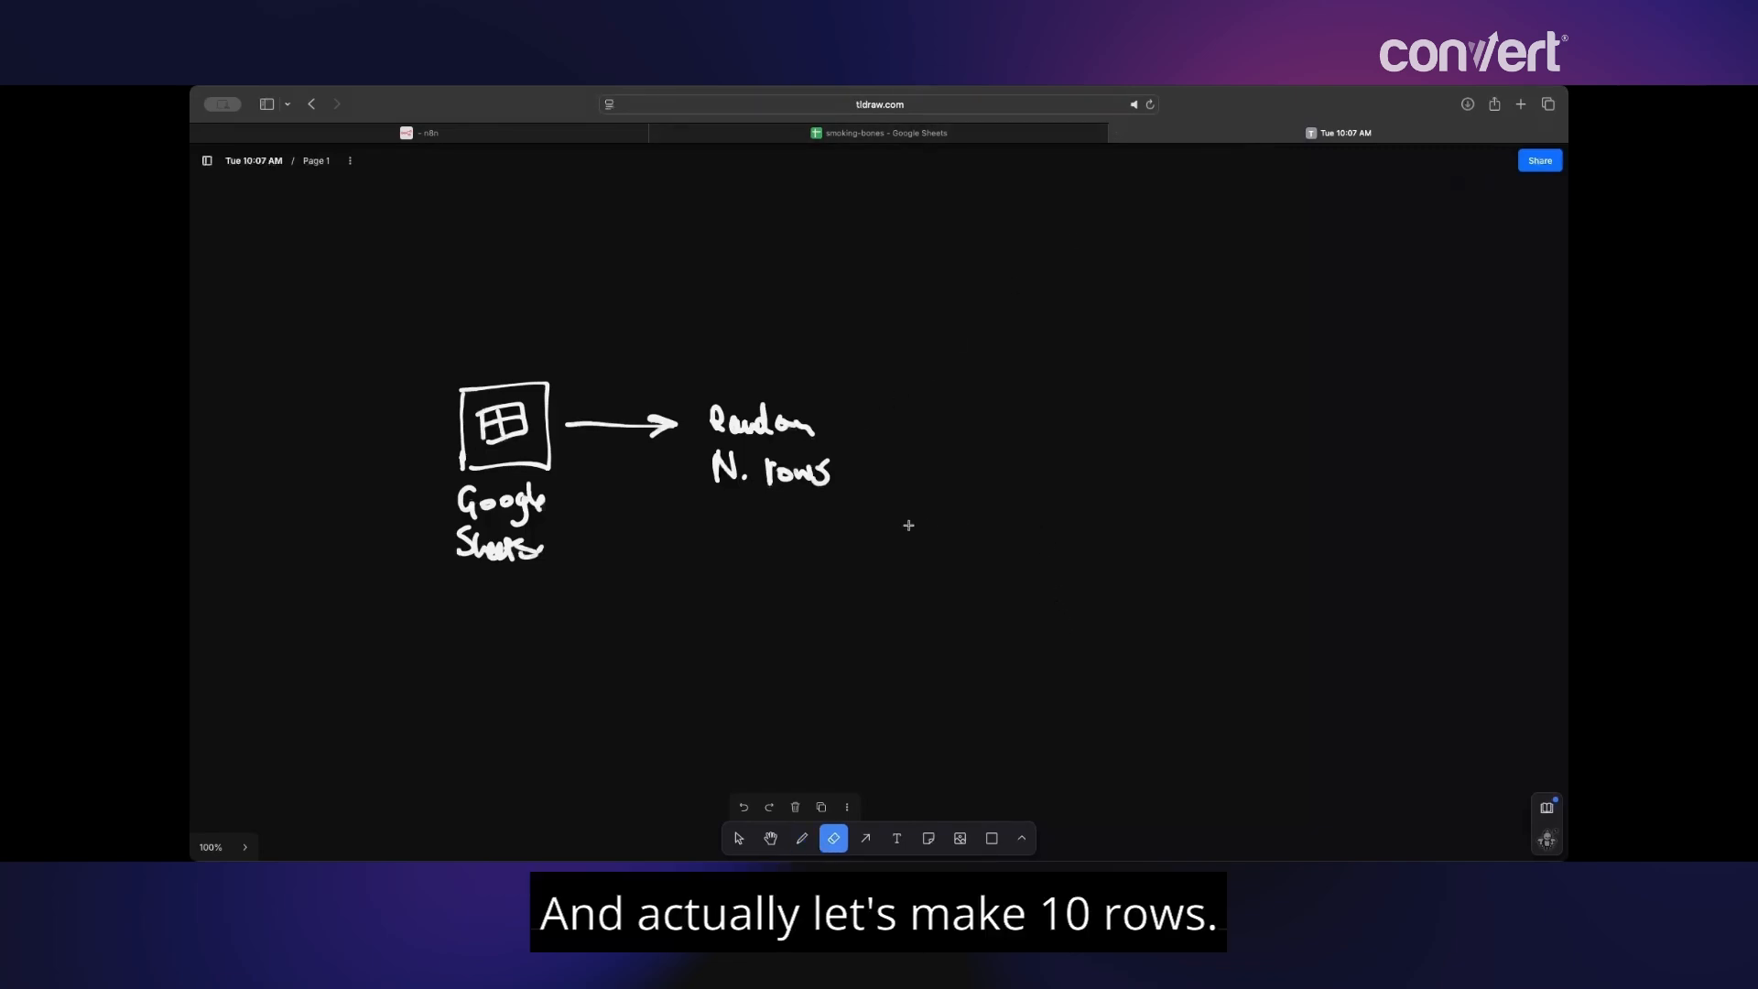
mouse_move(740, 475)
mouse_down()
mouse_move(723, 458)
mouse_move(747, 490)
mouse_up()
key(d)
drag(712, 461, 713, 488)
drag(732, 465, 730, 466)
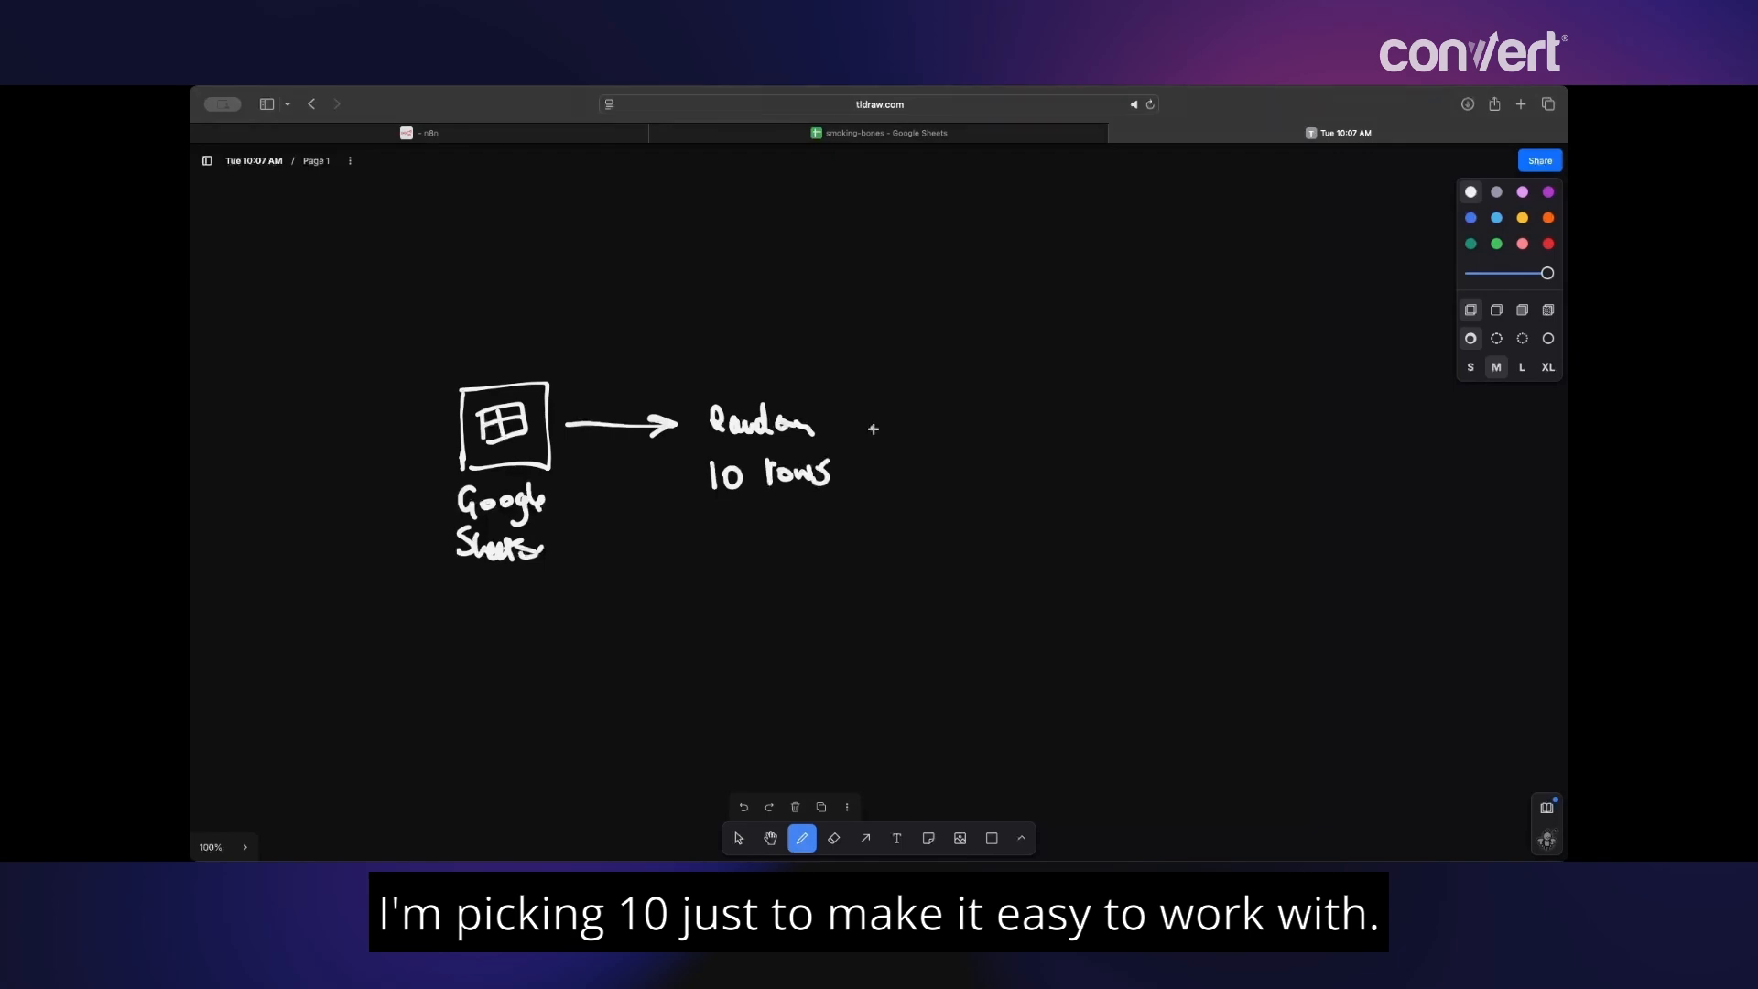
- Draw an arrow from "Random 10 rows" to a sketched brain with a small face and two arms
drag(870, 429, 917, 431)
mouse_move(901, 421)
mouse_down()
mouse_move(923, 434)
mouse_move(907, 443)
mouse_move(1005, 427)
mouse_move(968, 433)
mouse_up()
drag(975, 406, 976, 424)
mouse_move(990, 403)
mouse_down()
mouse_move(991, 422)
mouse_move(1081, 377)
mouse_move(1042, 456)
mouse_move(1000, 436)
mouse_move(966, 379)
mouse_move(1014, 390)
mouse_move(998, 441)
mouse_move(923, 500)
mouse_move(946, 477)
mouse_up()
mouse_move(981, 365)
mouse_down()
mouse_move(940, 336)
mouse_move(896, 341)
mouse_move(914, 360)
mouse_move(921, 335)
mouse_up()
- Finish the brain sketch and draw an arrow from it to a four-line bulleted list
mouse_move(1007, 403)
mouse_down()
mouse_move(1037, 430)
mouse_move(1150, 418)
mouse_move(1135, 428)
mouse_up()
mouse_move(1232, 402)
mouse_down()
mouse_move(1279, 397)
mouse_move(1268, 454)
mouse_move(1285, 453)
mouse_move(1284, 481)
mouse_up()
click(1205, 453)
click(1205, 477)
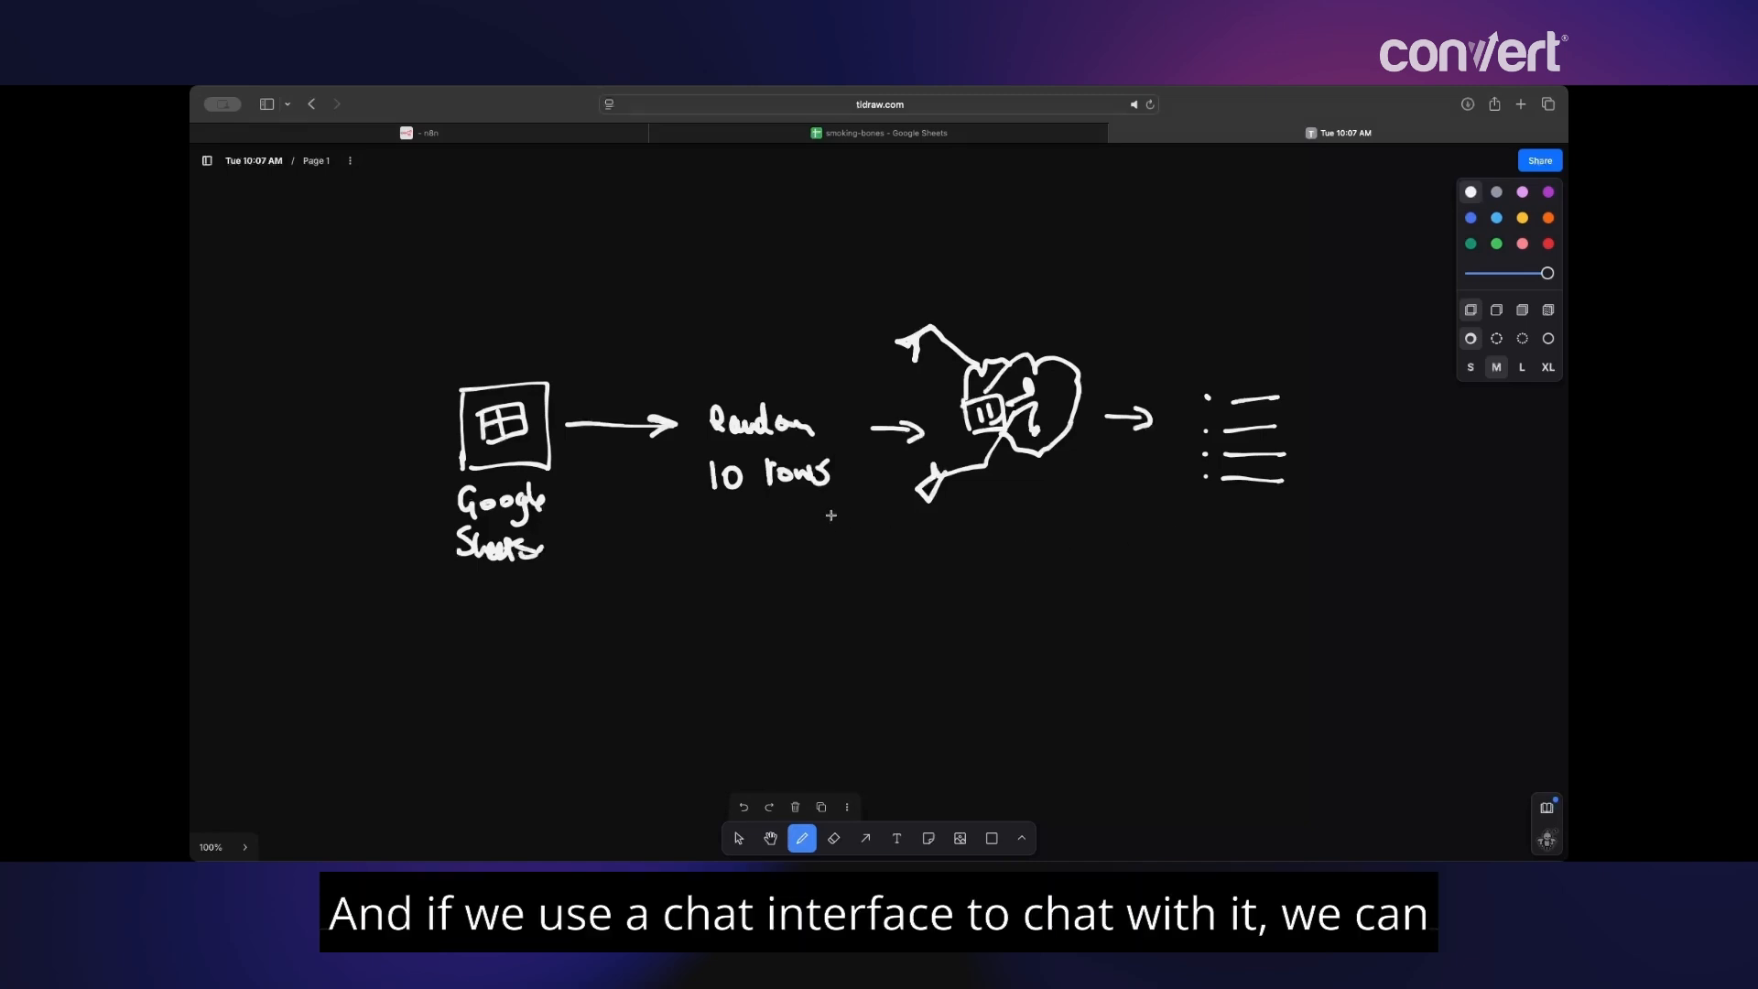
- Draw two overlapping chat bubbles before the Google Sheets icon, with an arrow pointing from them to the icon
scroll(809, 518, left, 5)
scroll(489, 447, left, 7)
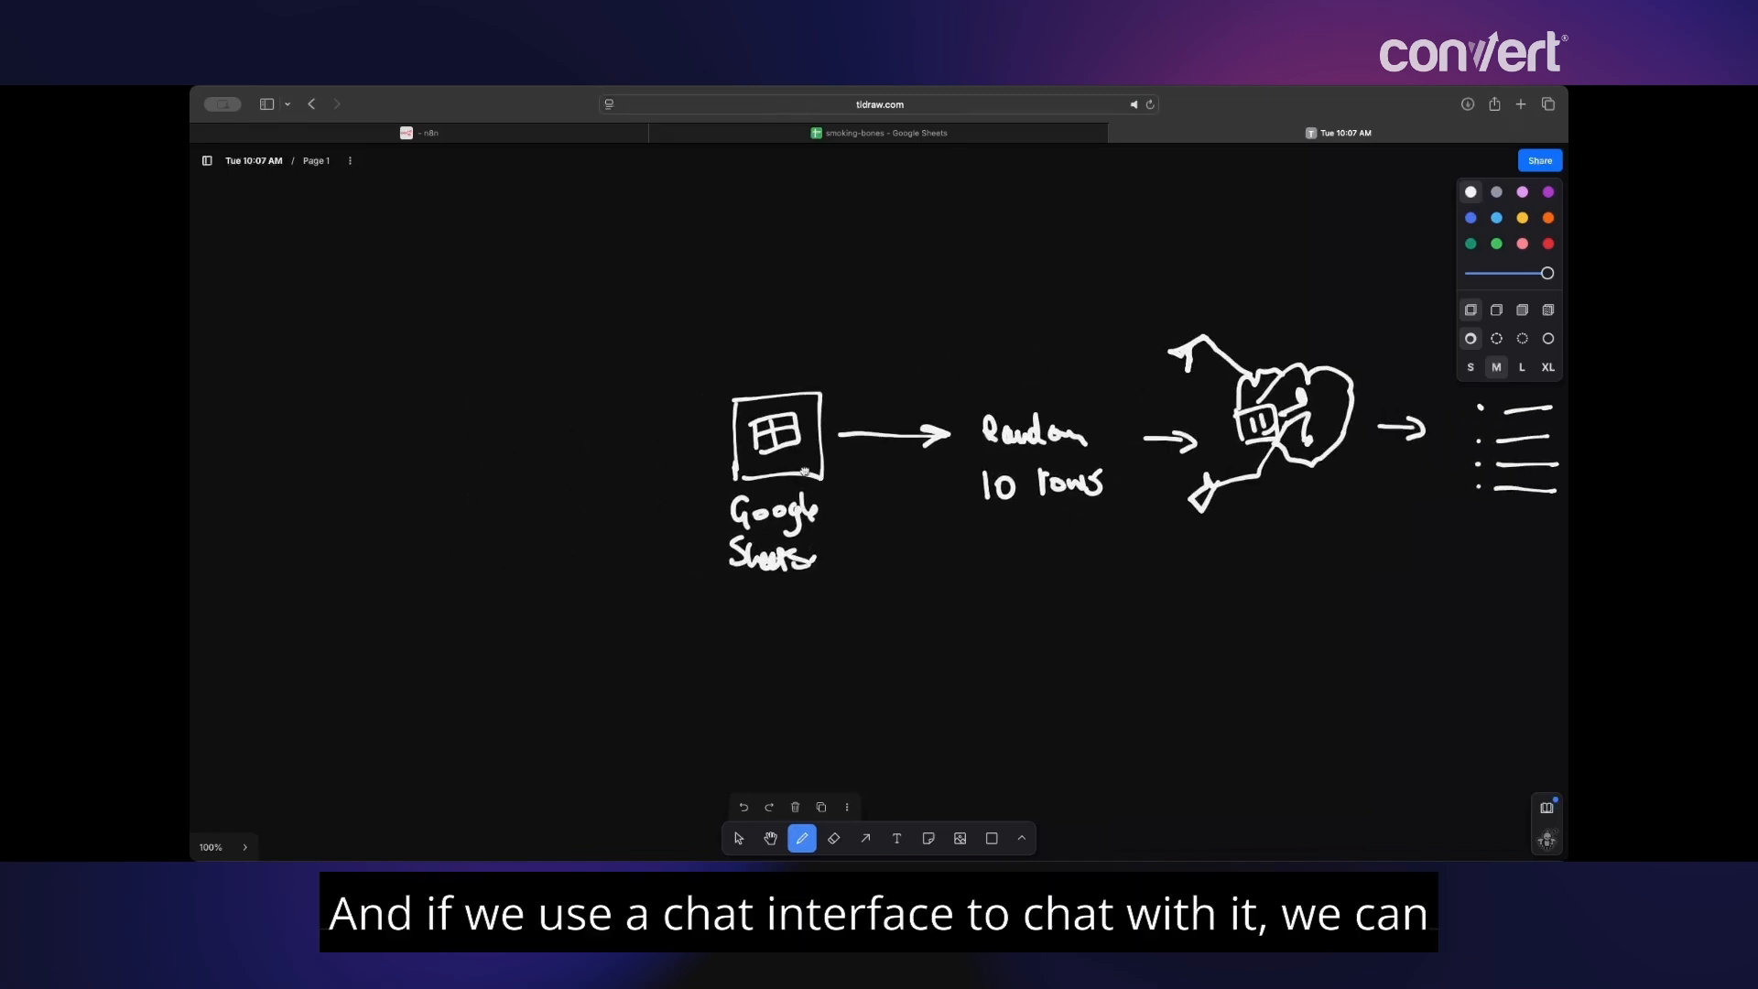
mouse_move(553, 411)
mouse_down()
mouse_move(578, 464)
mouse_move(555, 412)
mouse_move(530, 489)
mouse_move(550, 467)
mouse_move(617, 476)
mouse_move(563, 490)
mouse_up()
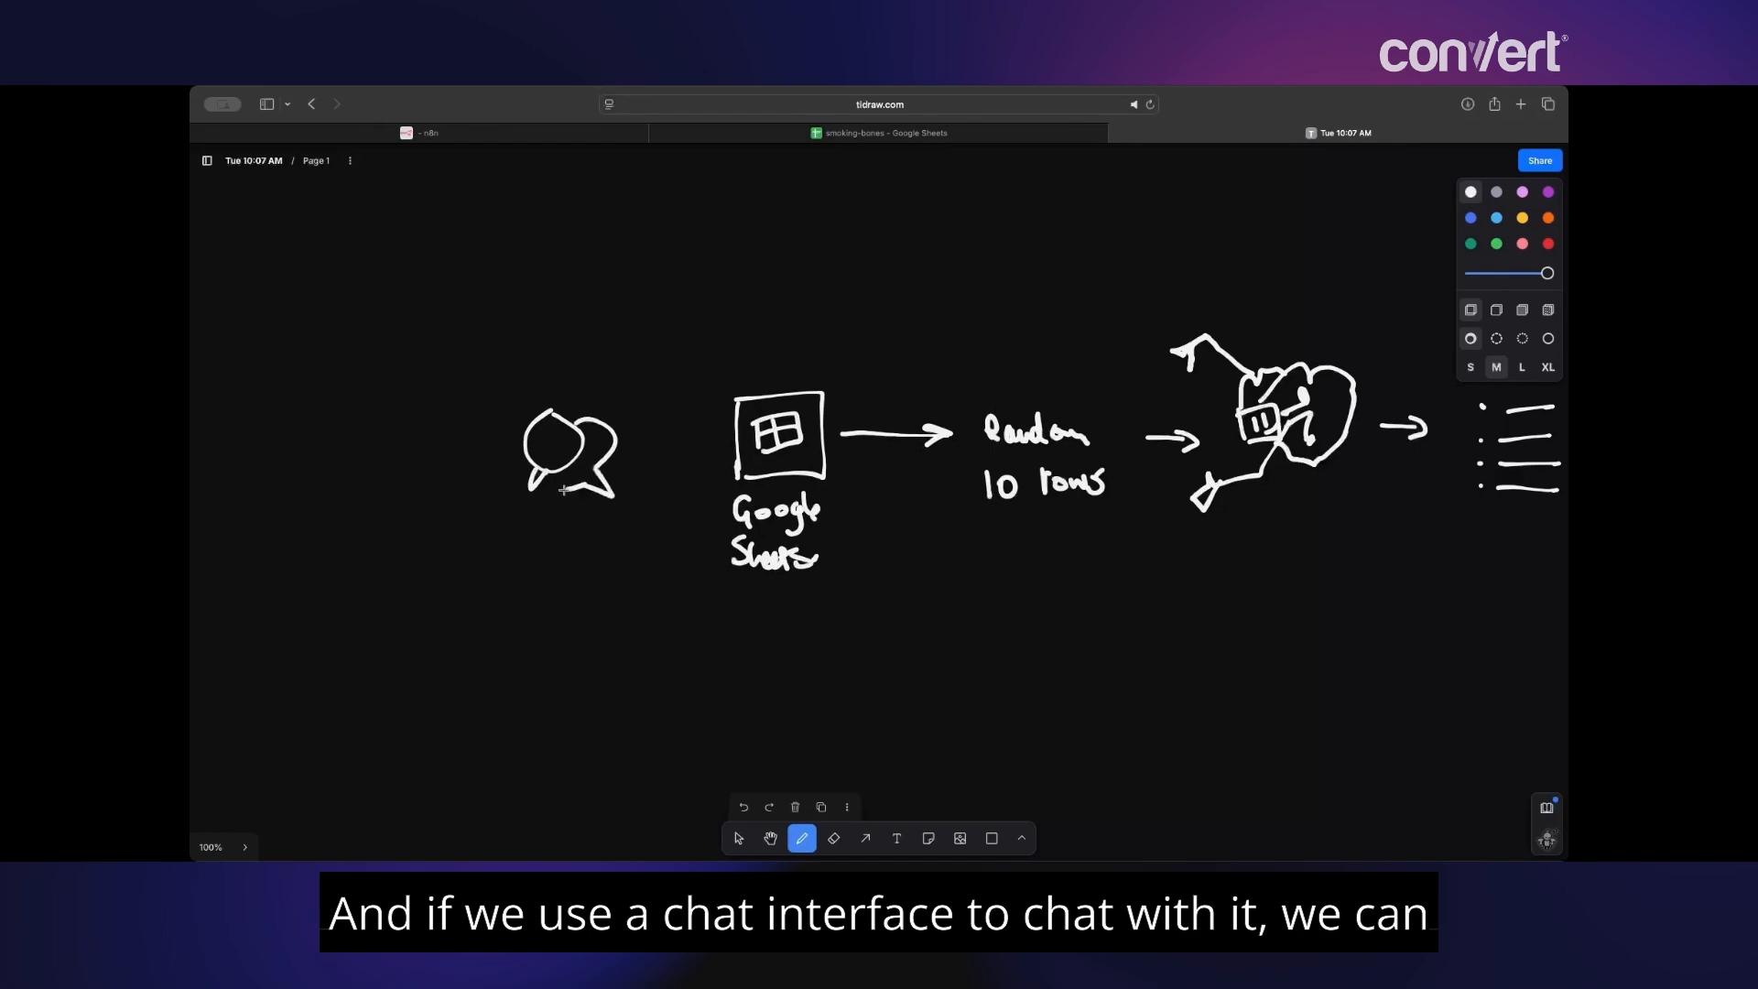
mouse_move(638, 445)
mouse_down()
mouse_move(711, 441)
mouse_move(696, 453)
mouse_up()
- Draw a curved arrow labelled "Xn" from the chat bubbles over the flow, and scribble lines beneath the bulleted list
scroll(918, 501, right, 9)
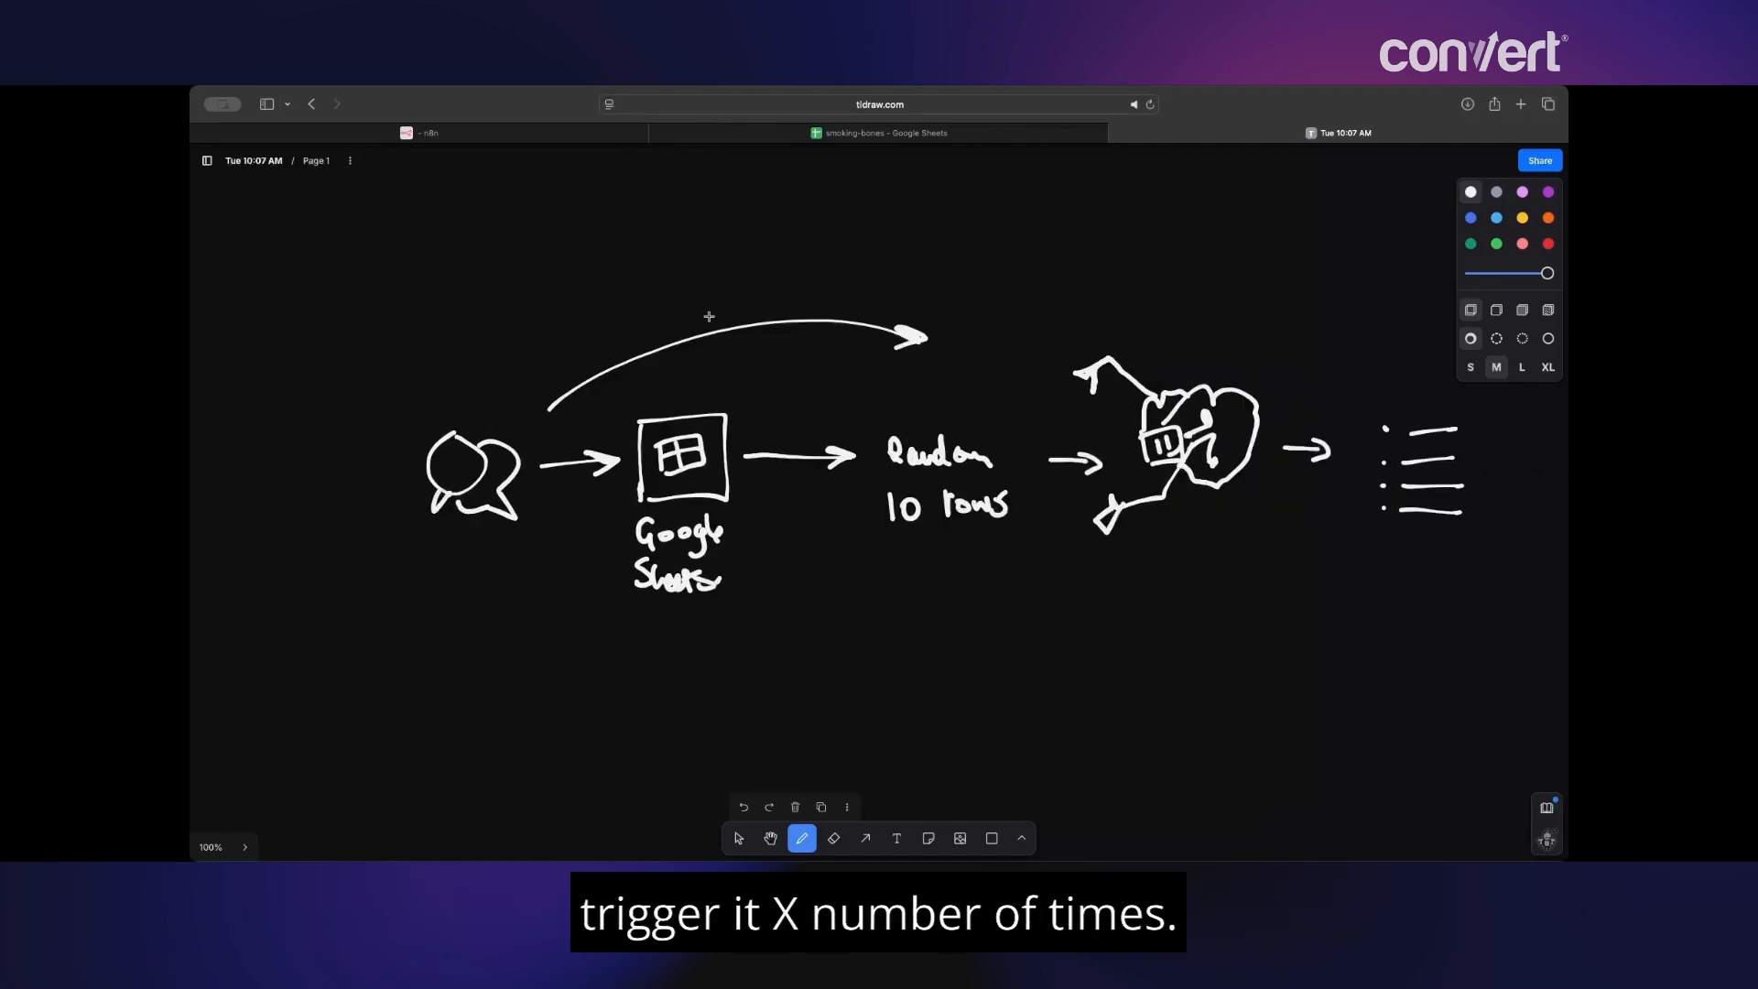
mouse_move(705, 279)
mouse_down()
mouse_move(696, 308)
mouse_move(733, 306)
mouse_up()
drag(759, 306, 775, 303)
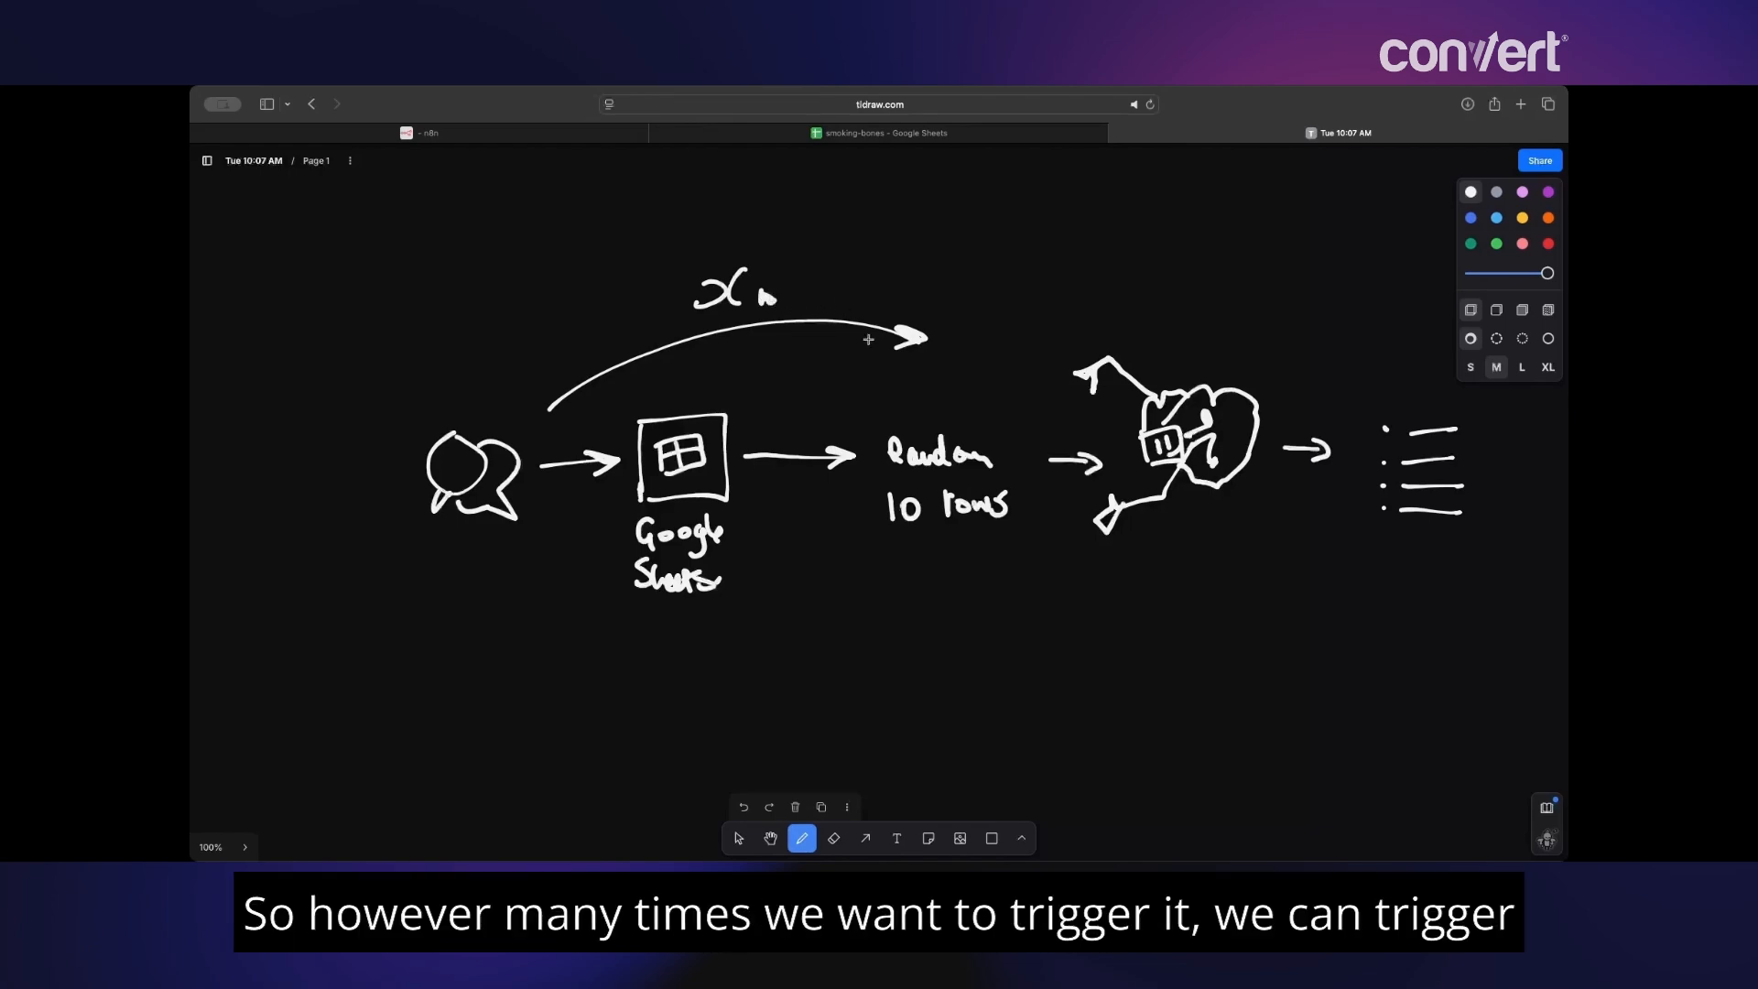
scroll(949, 415, right, 5)
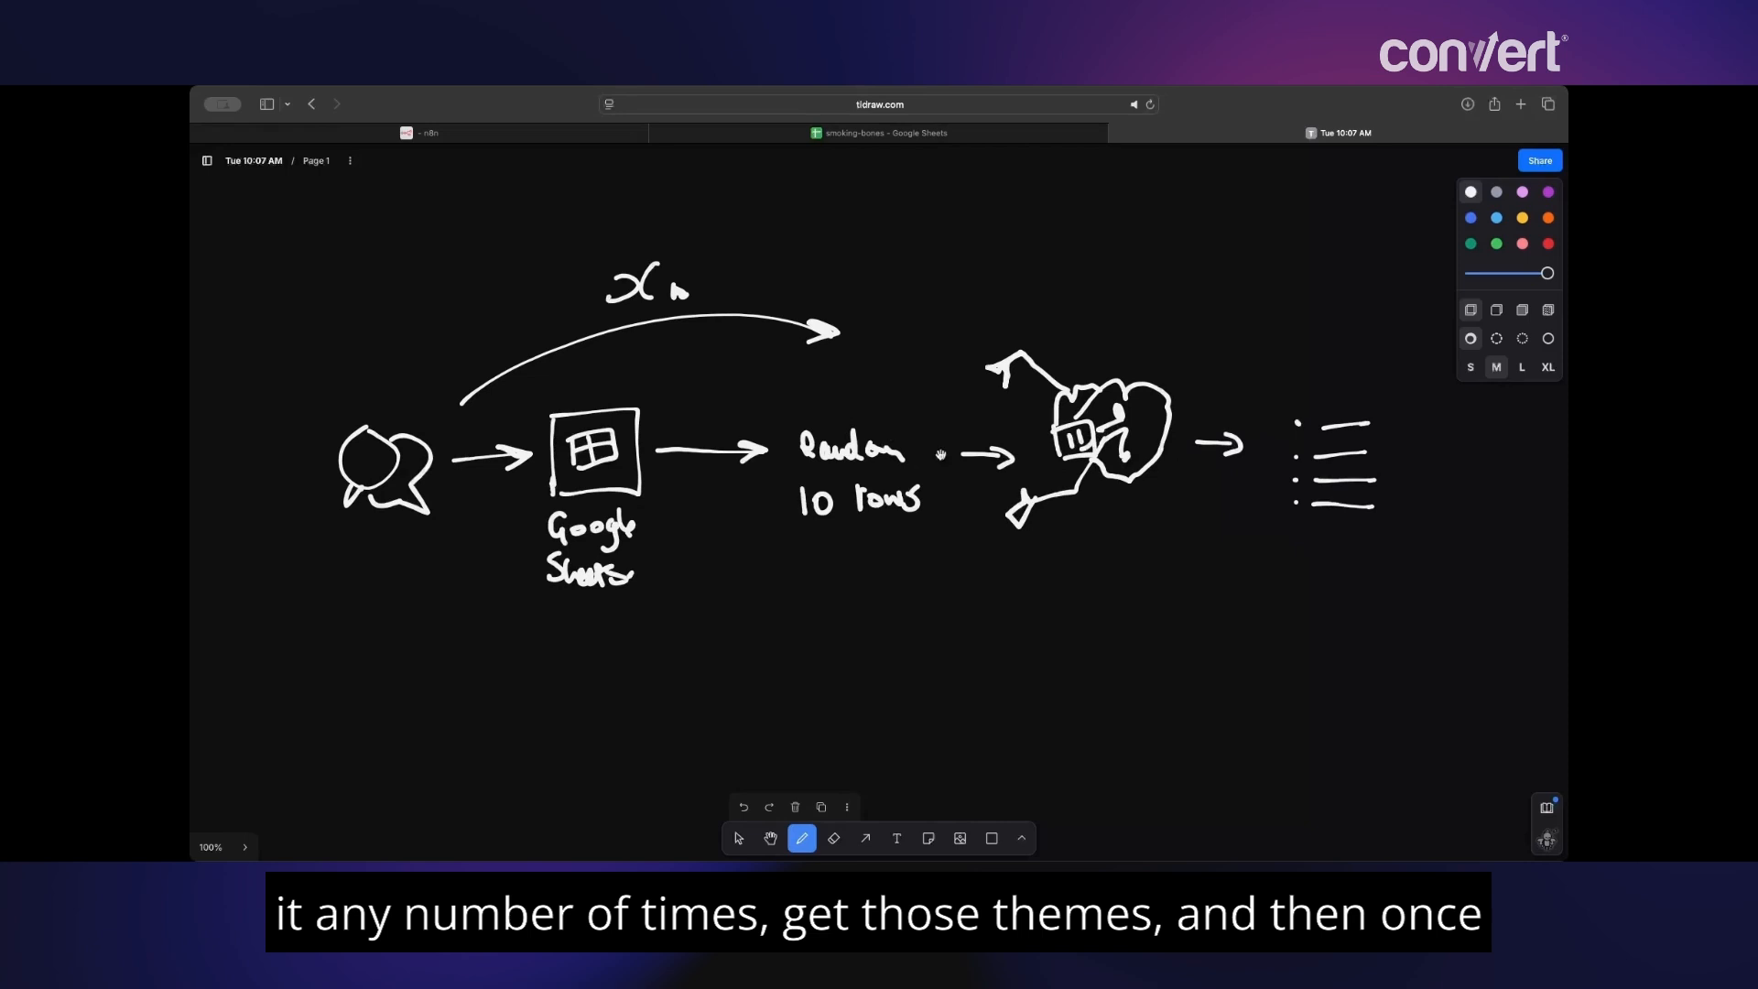
drag(1286, 541, 1375, 567)
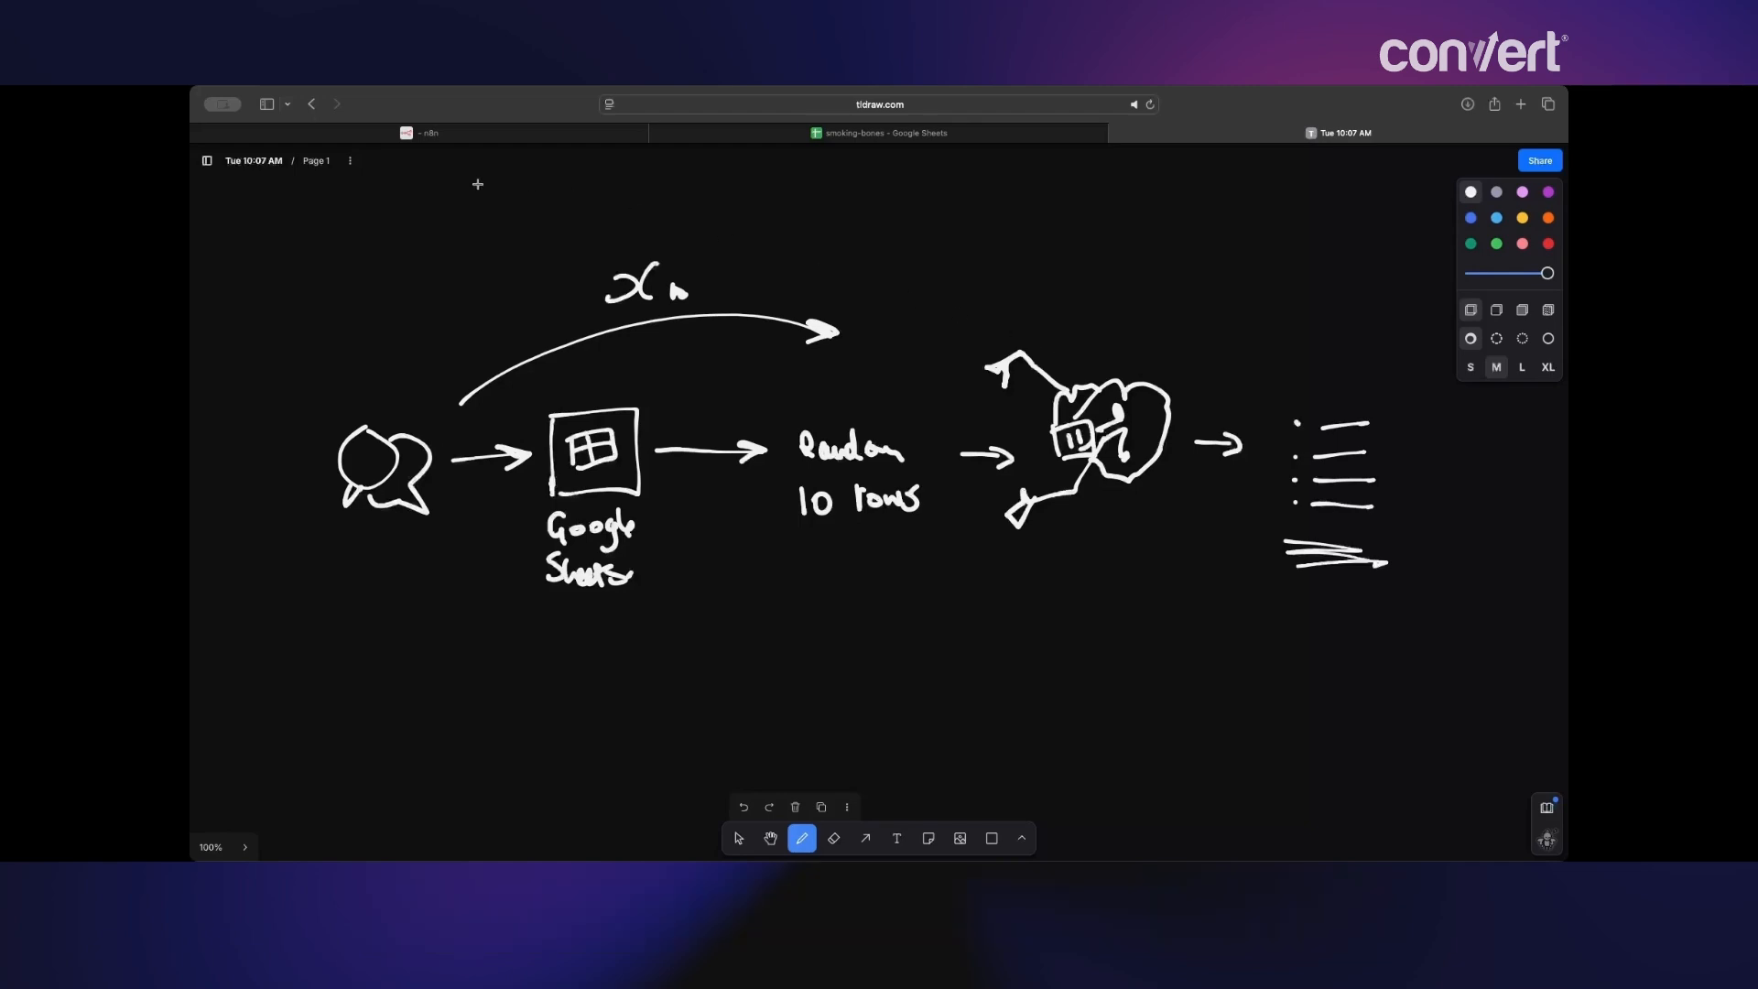
- Switch to the empty n8n workflow, add a Chat Trigger with its default settings and reset the chat session
click(438, 135)
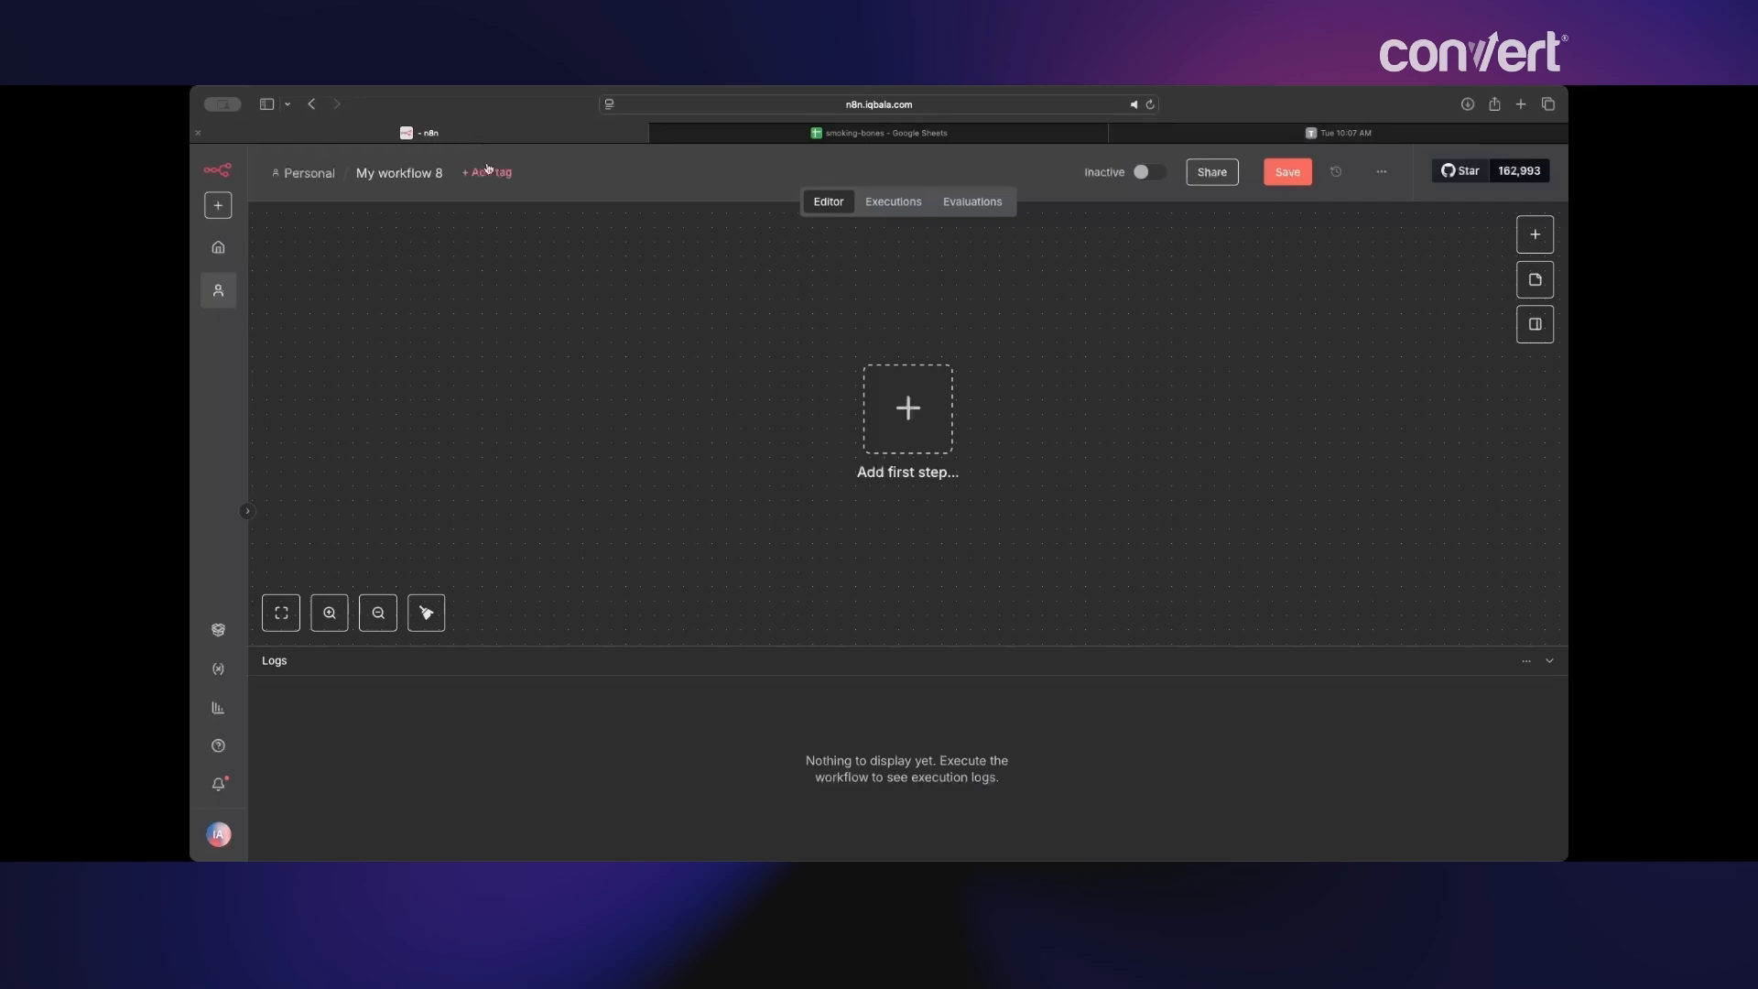
click(911, 409)
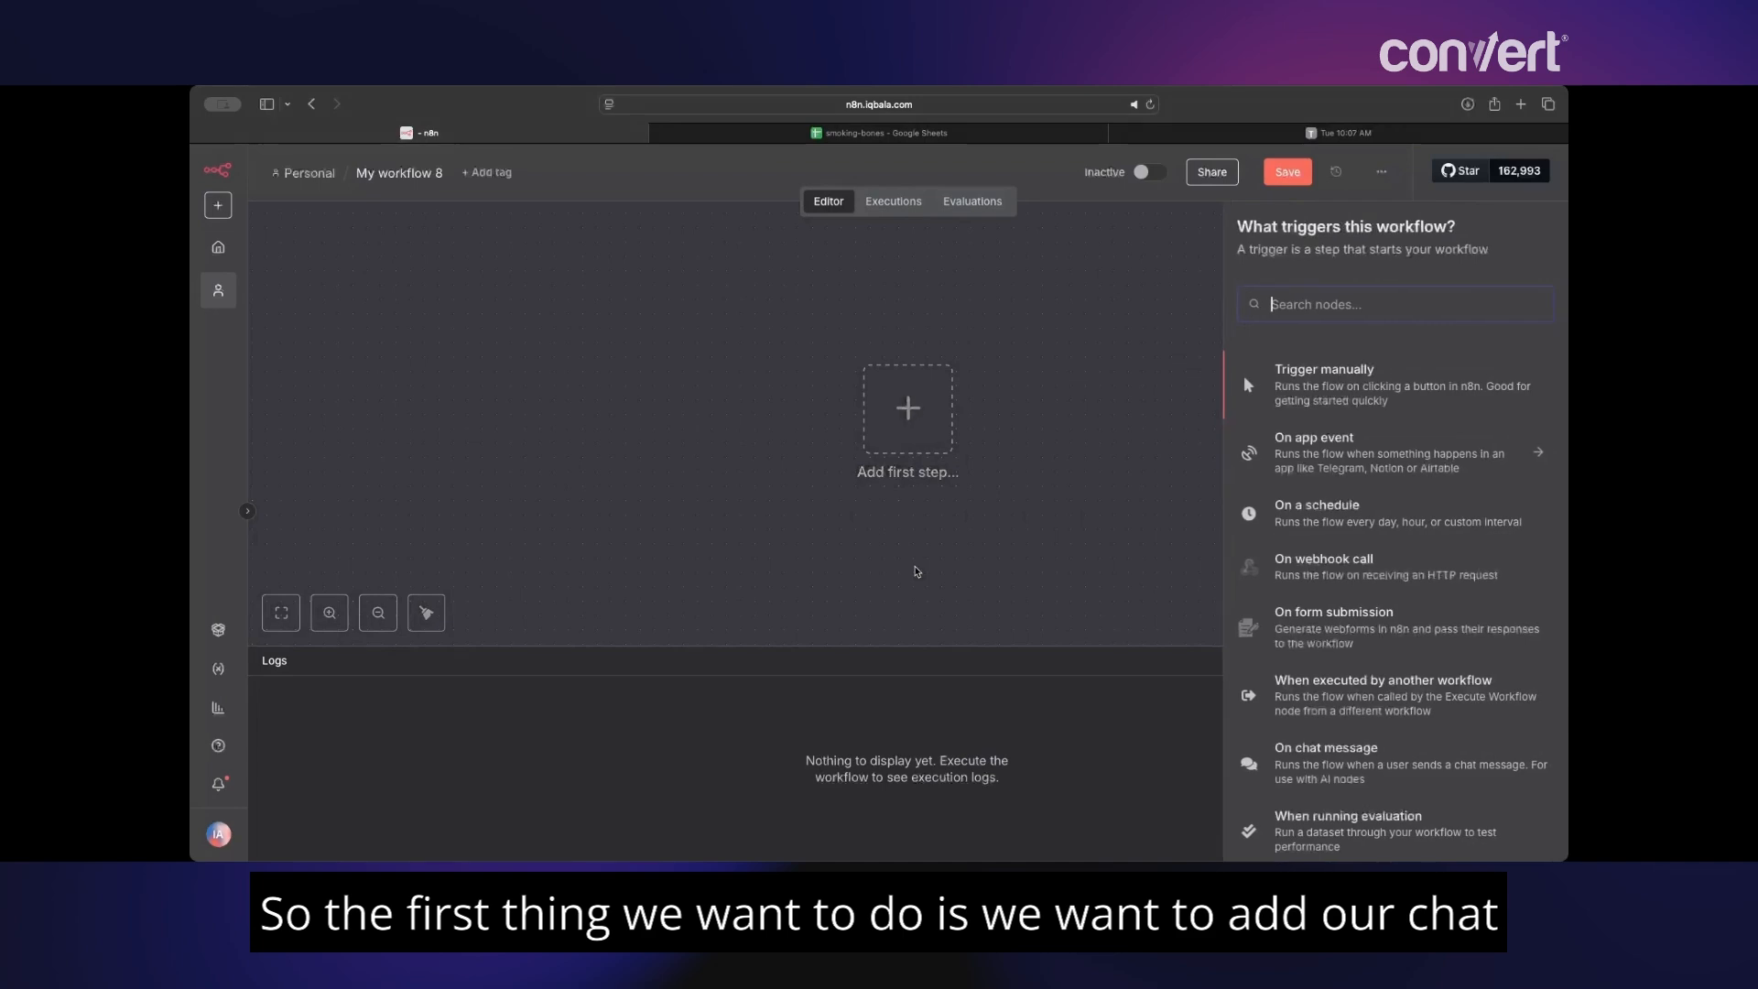
text(chat)
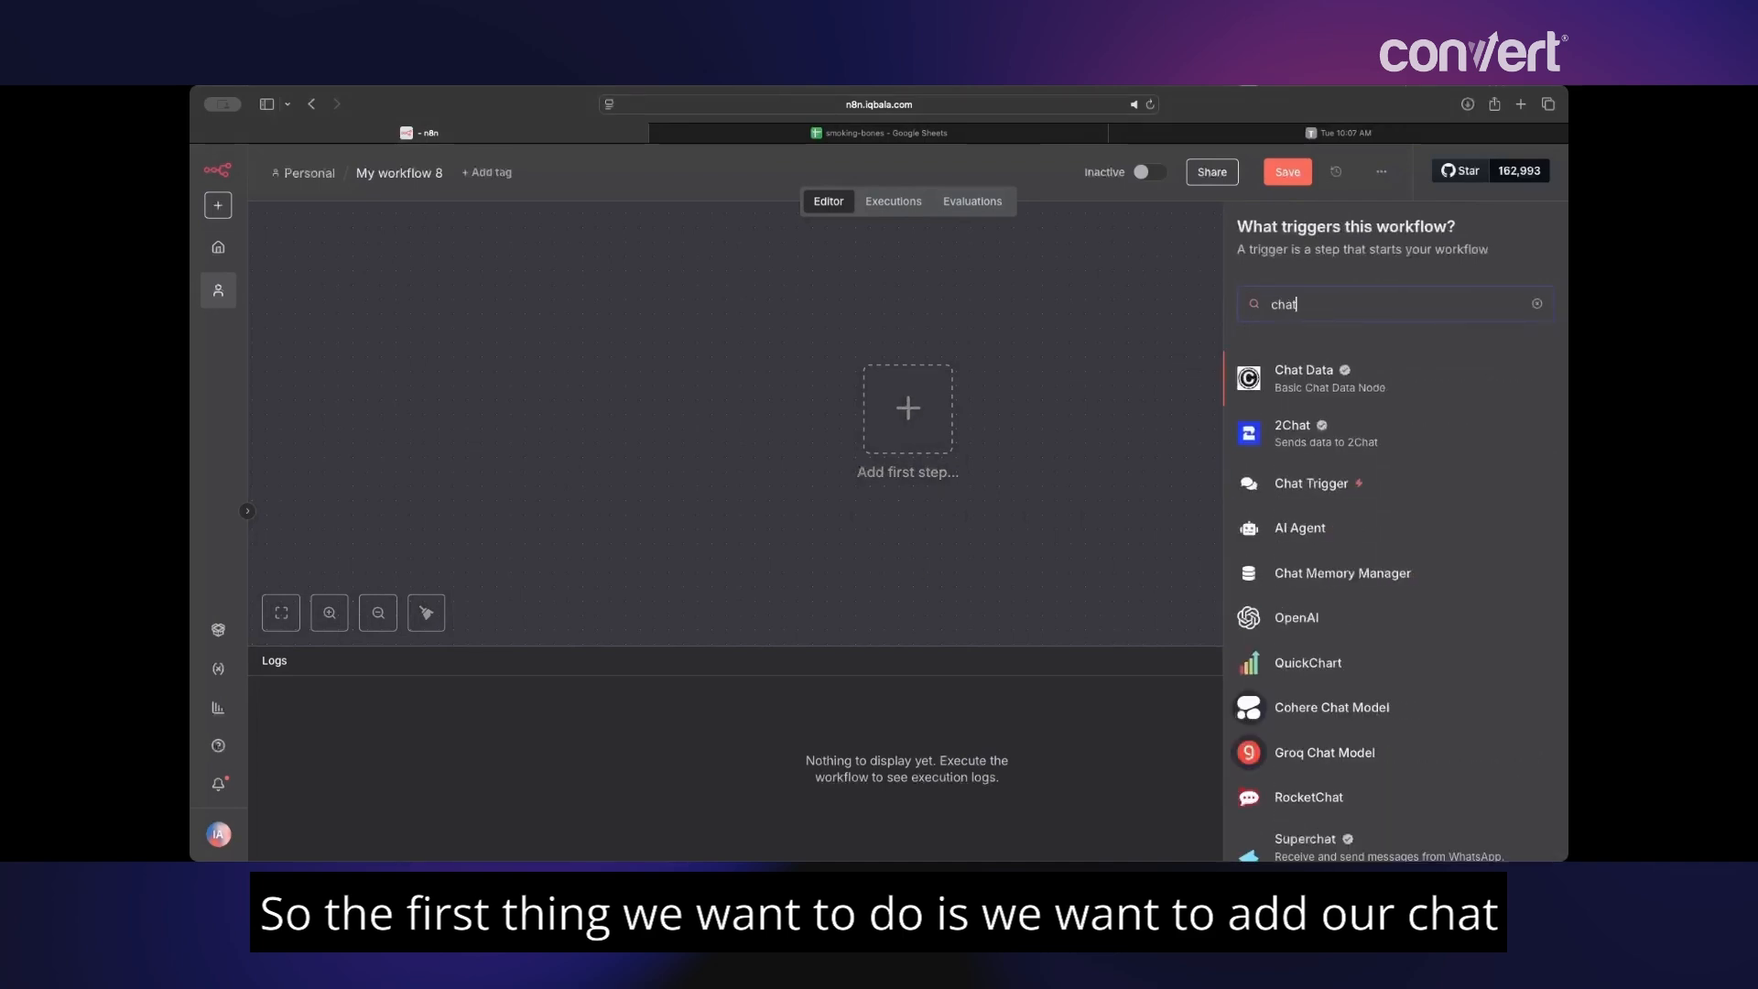
click(1296, 487)
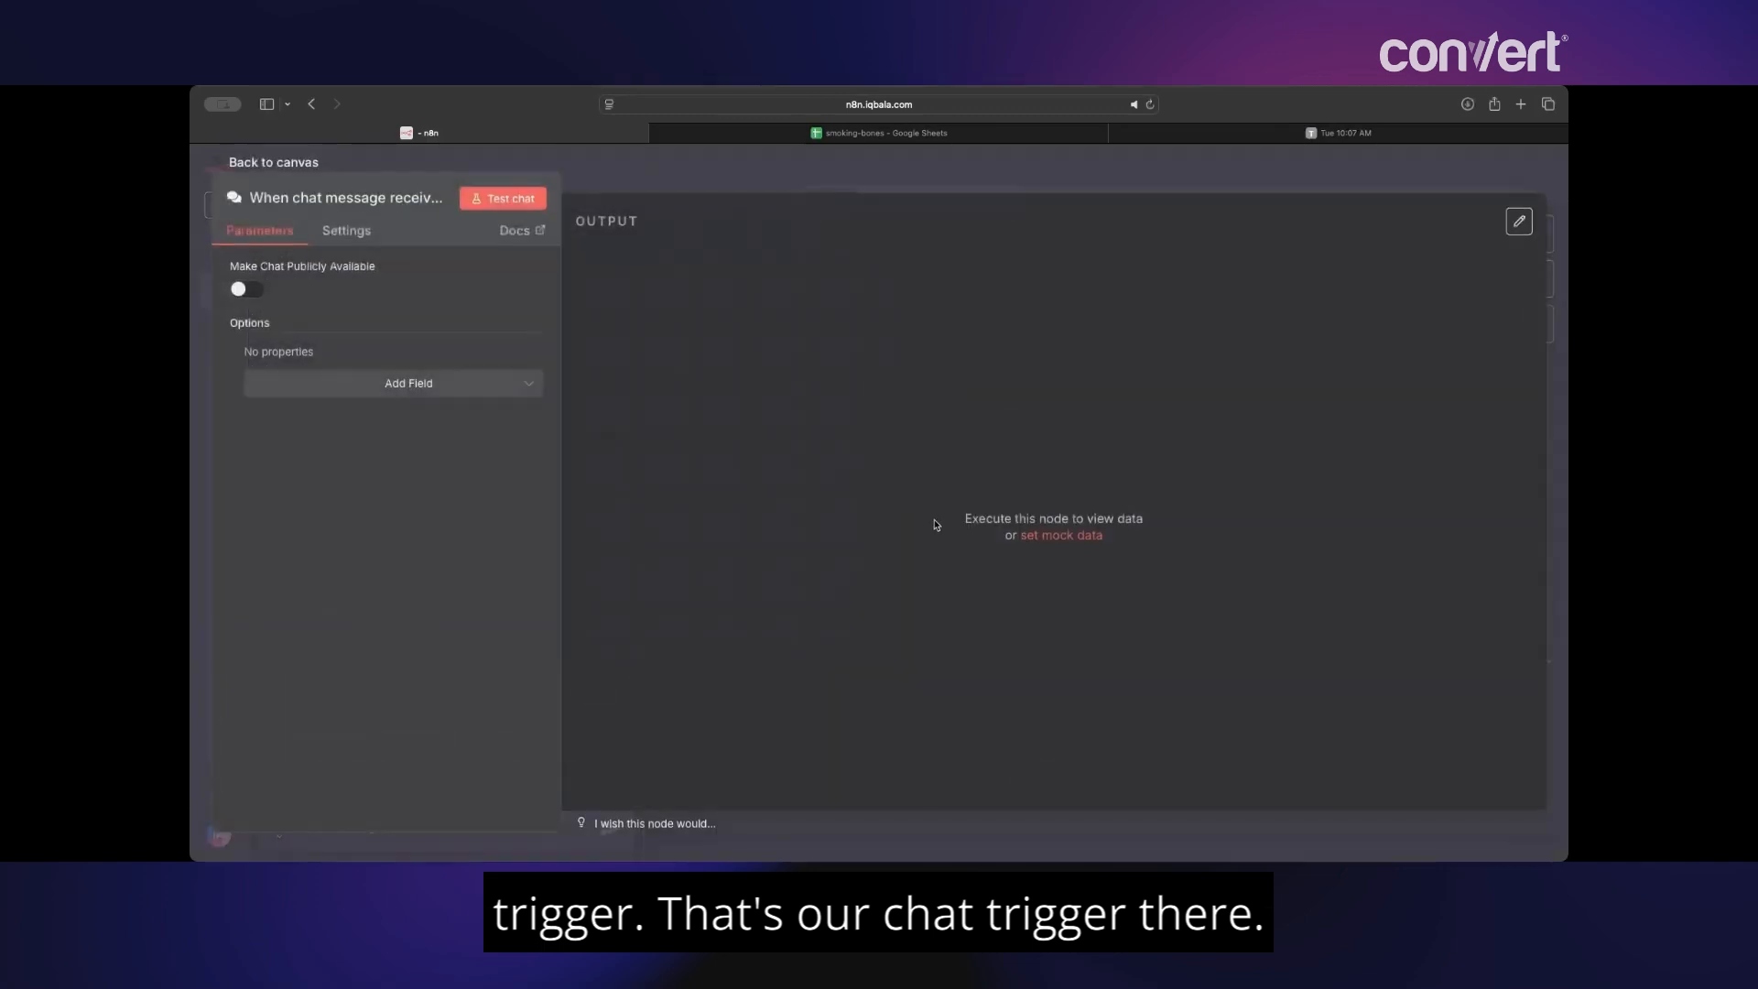
click(762, 162)
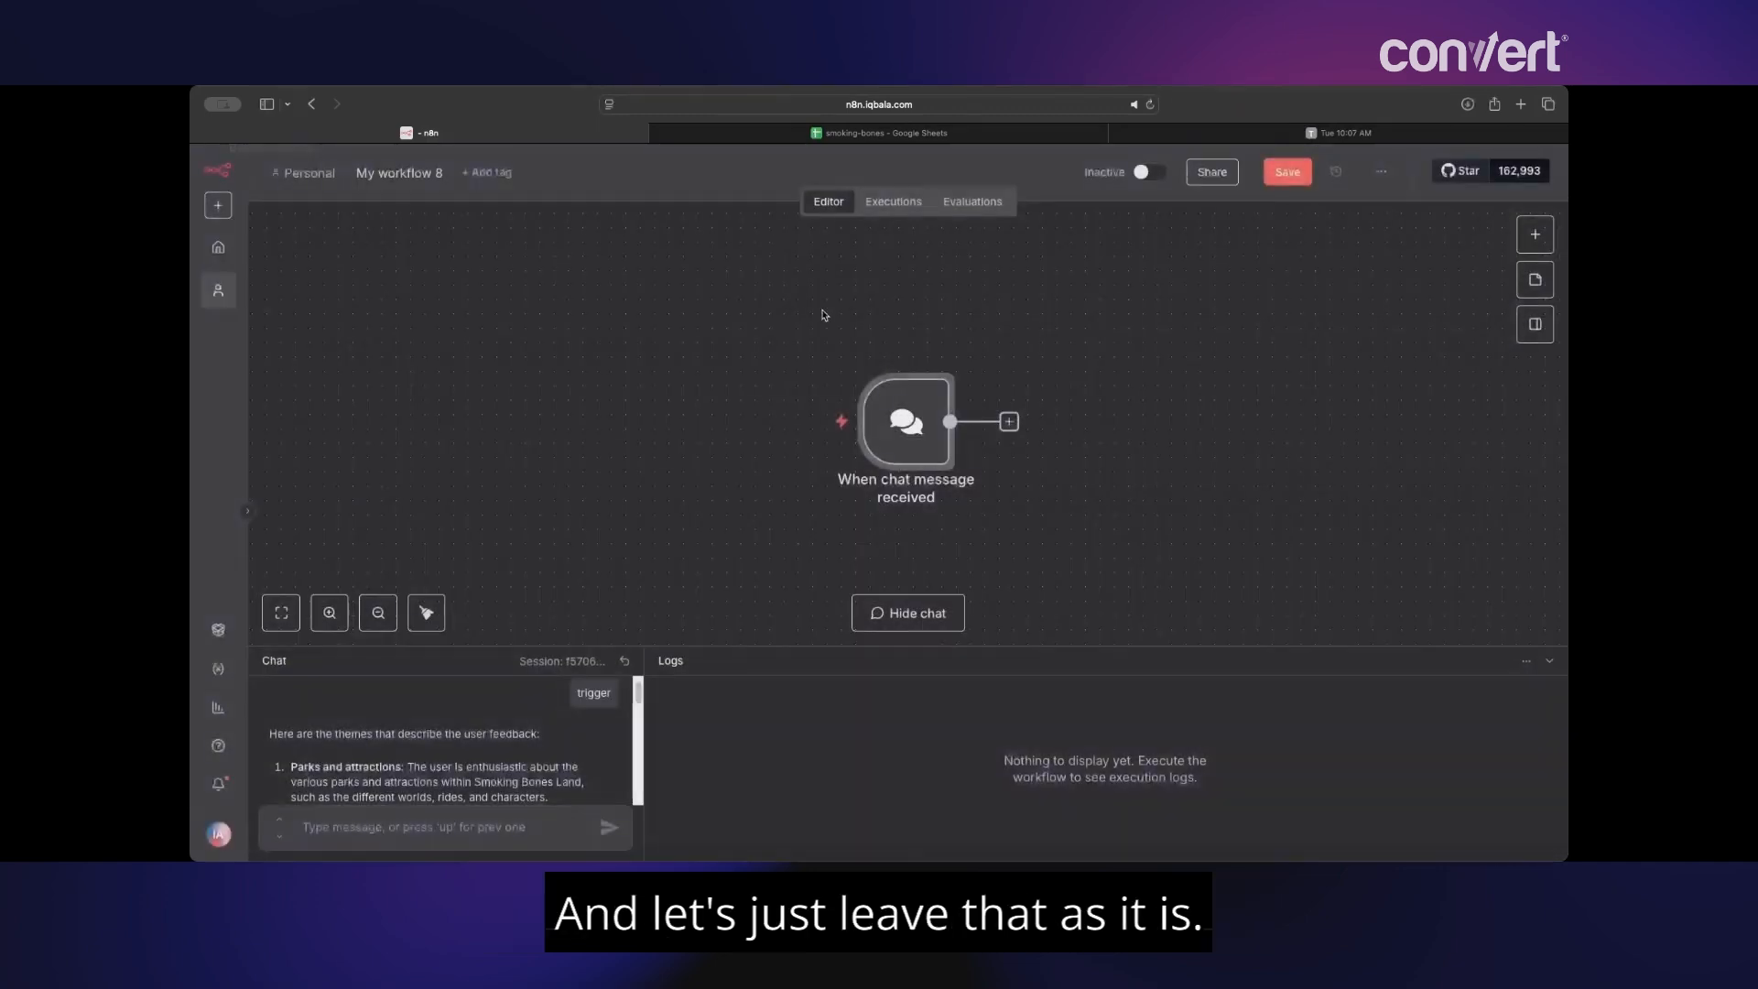
click(624, 661)
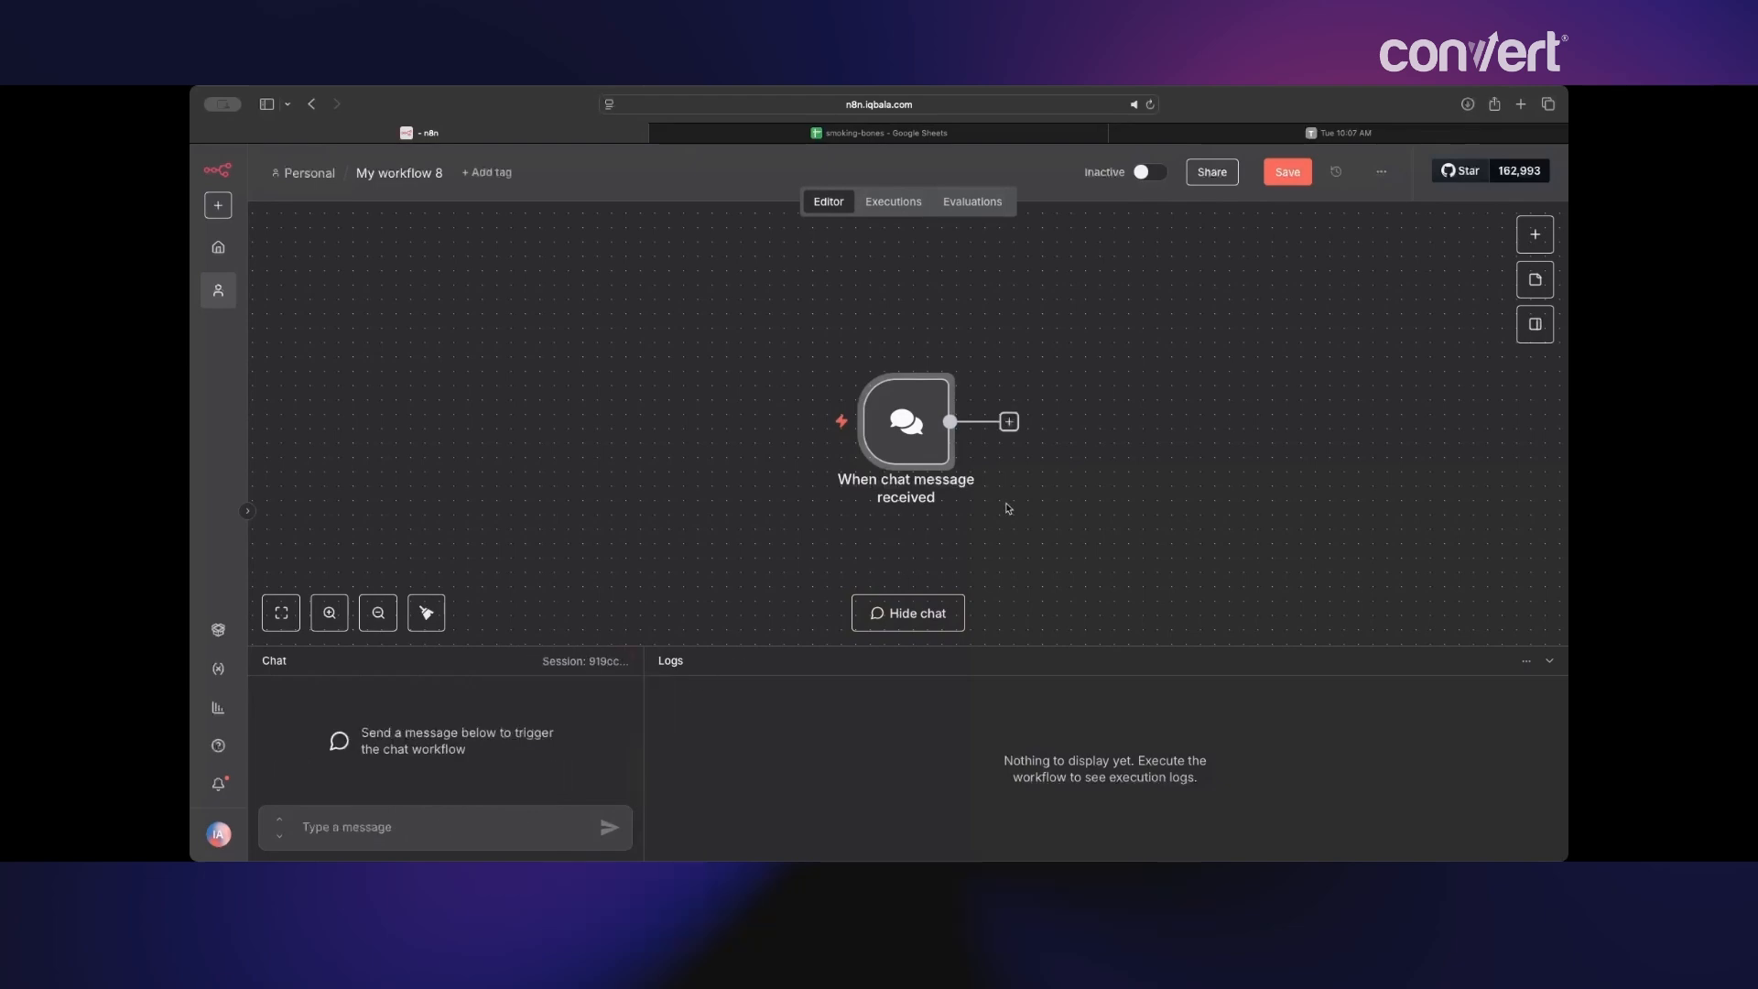
- Connect a Google Sheets "Get row(s) in sheet" node to the chat trigger, using the smoking-bones document
click(1009, 421)
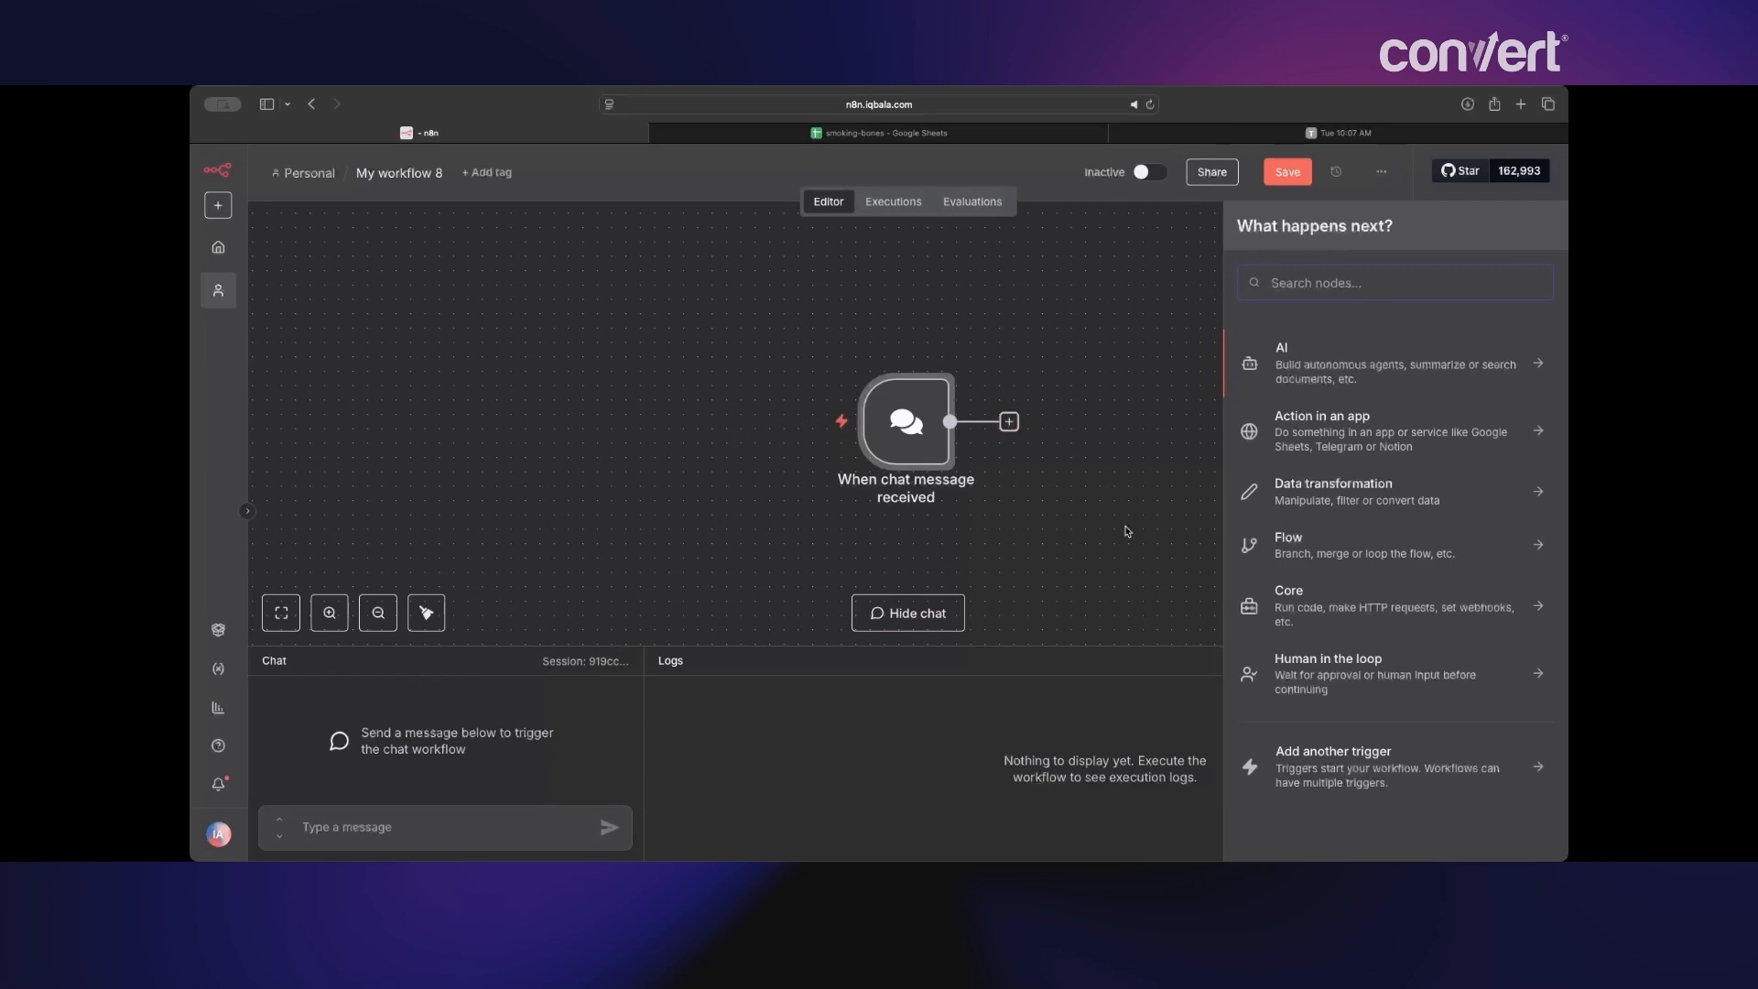
text(google)
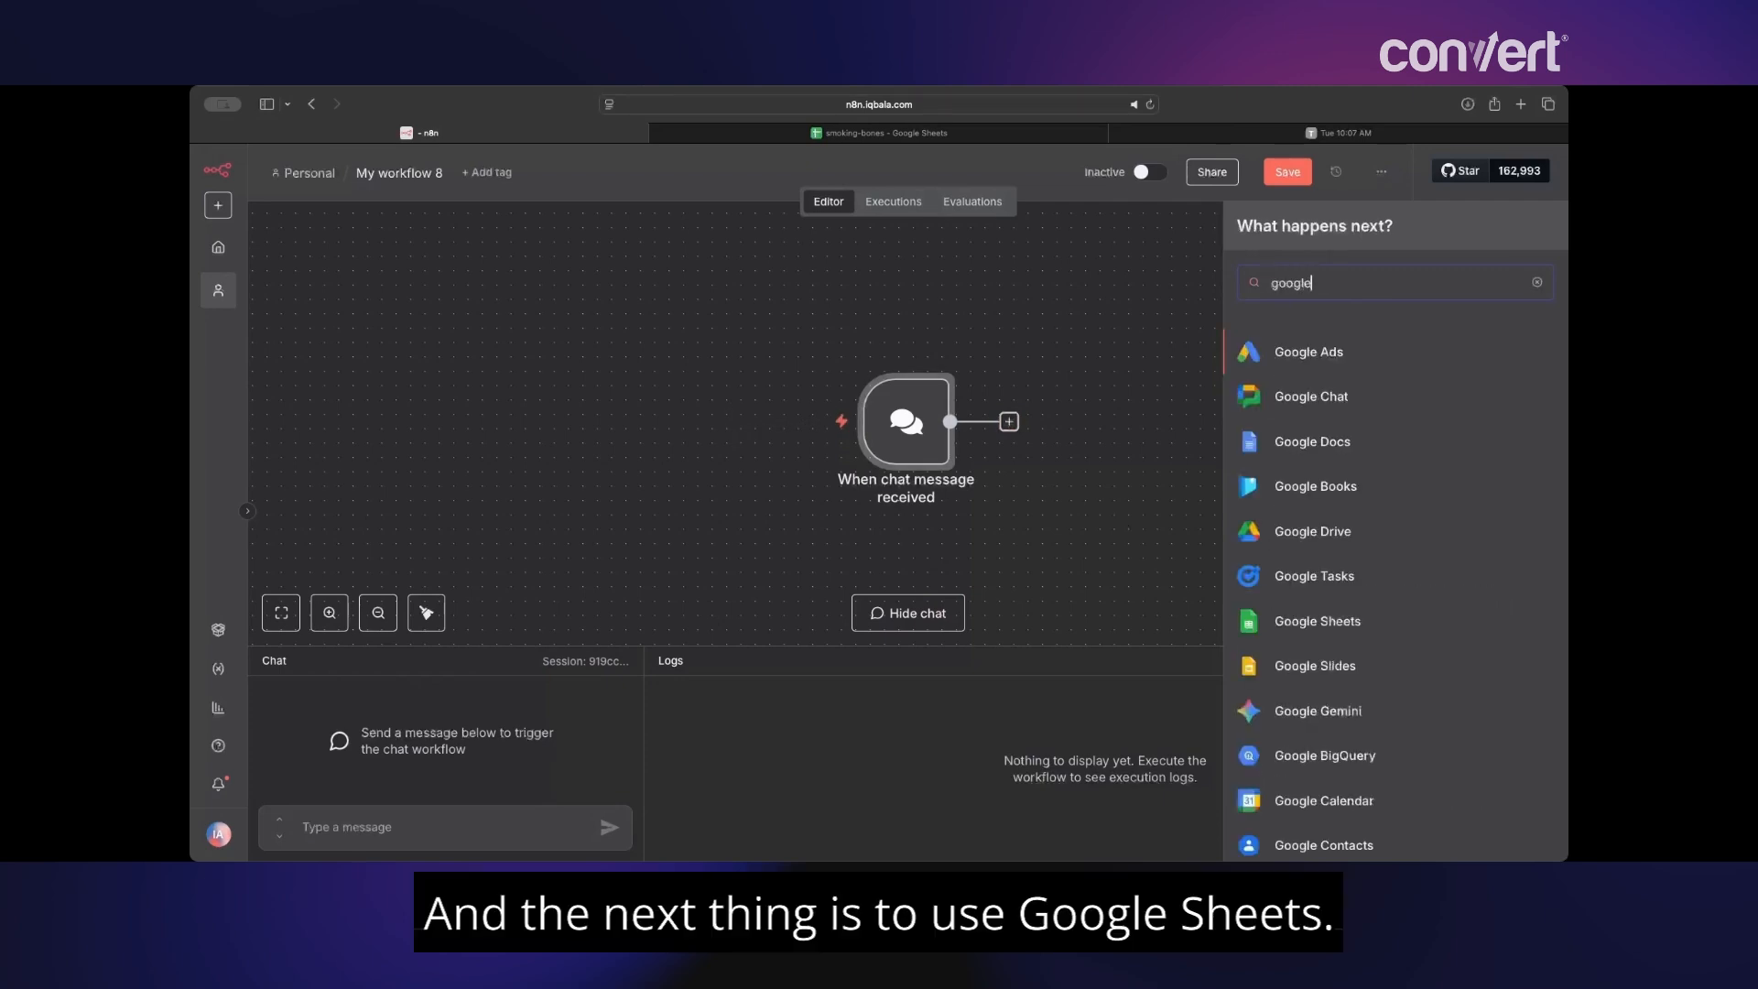
click(1286, 621)
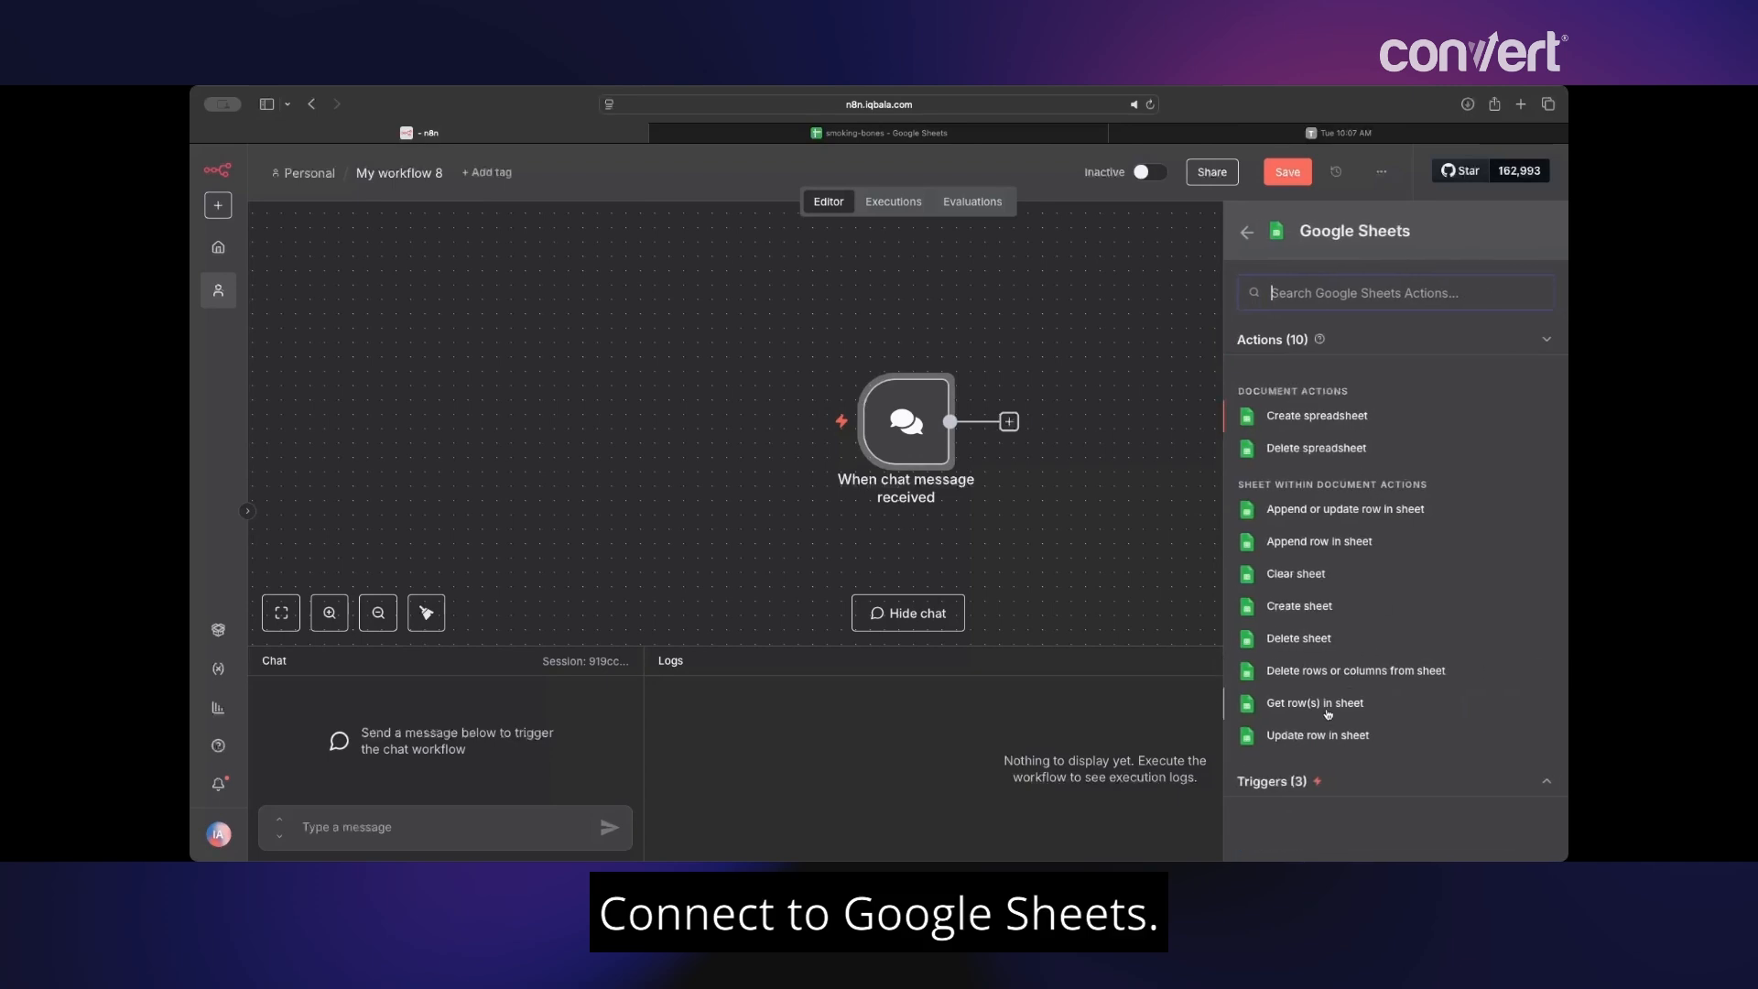
click(1327, 705)
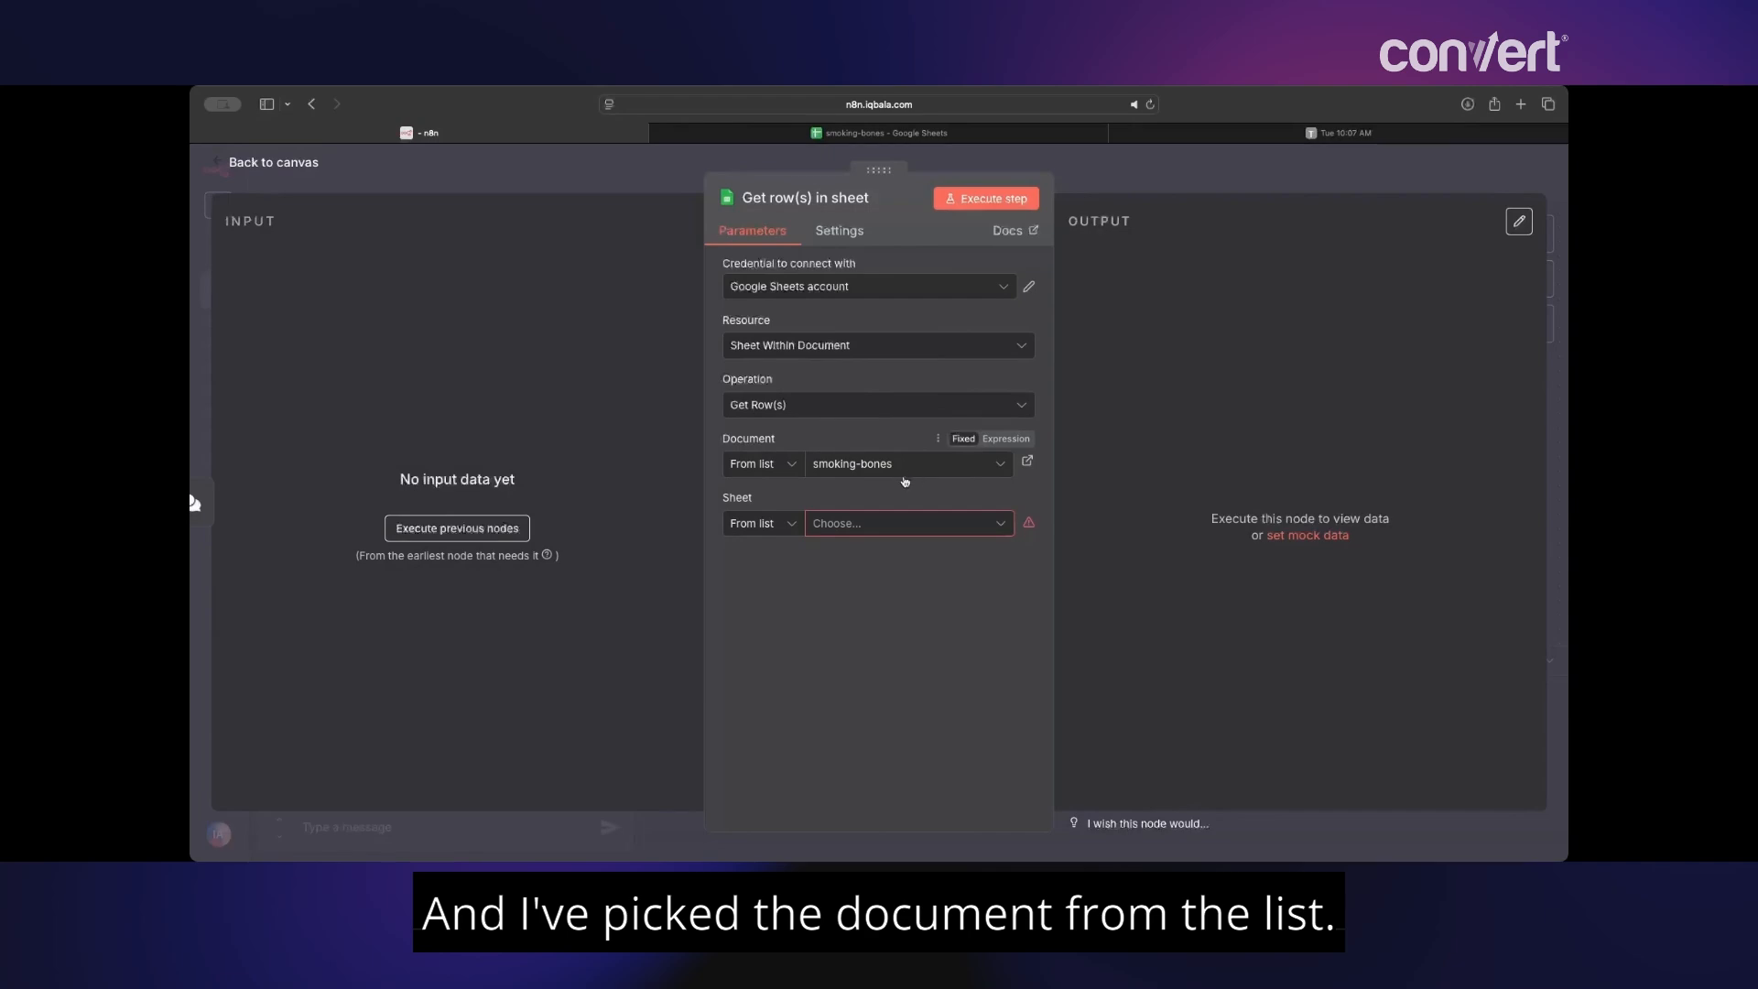
- Check the tab names in the Google Sheets file and set the node's sheet to smoking-bones.csv
click(907, 523)
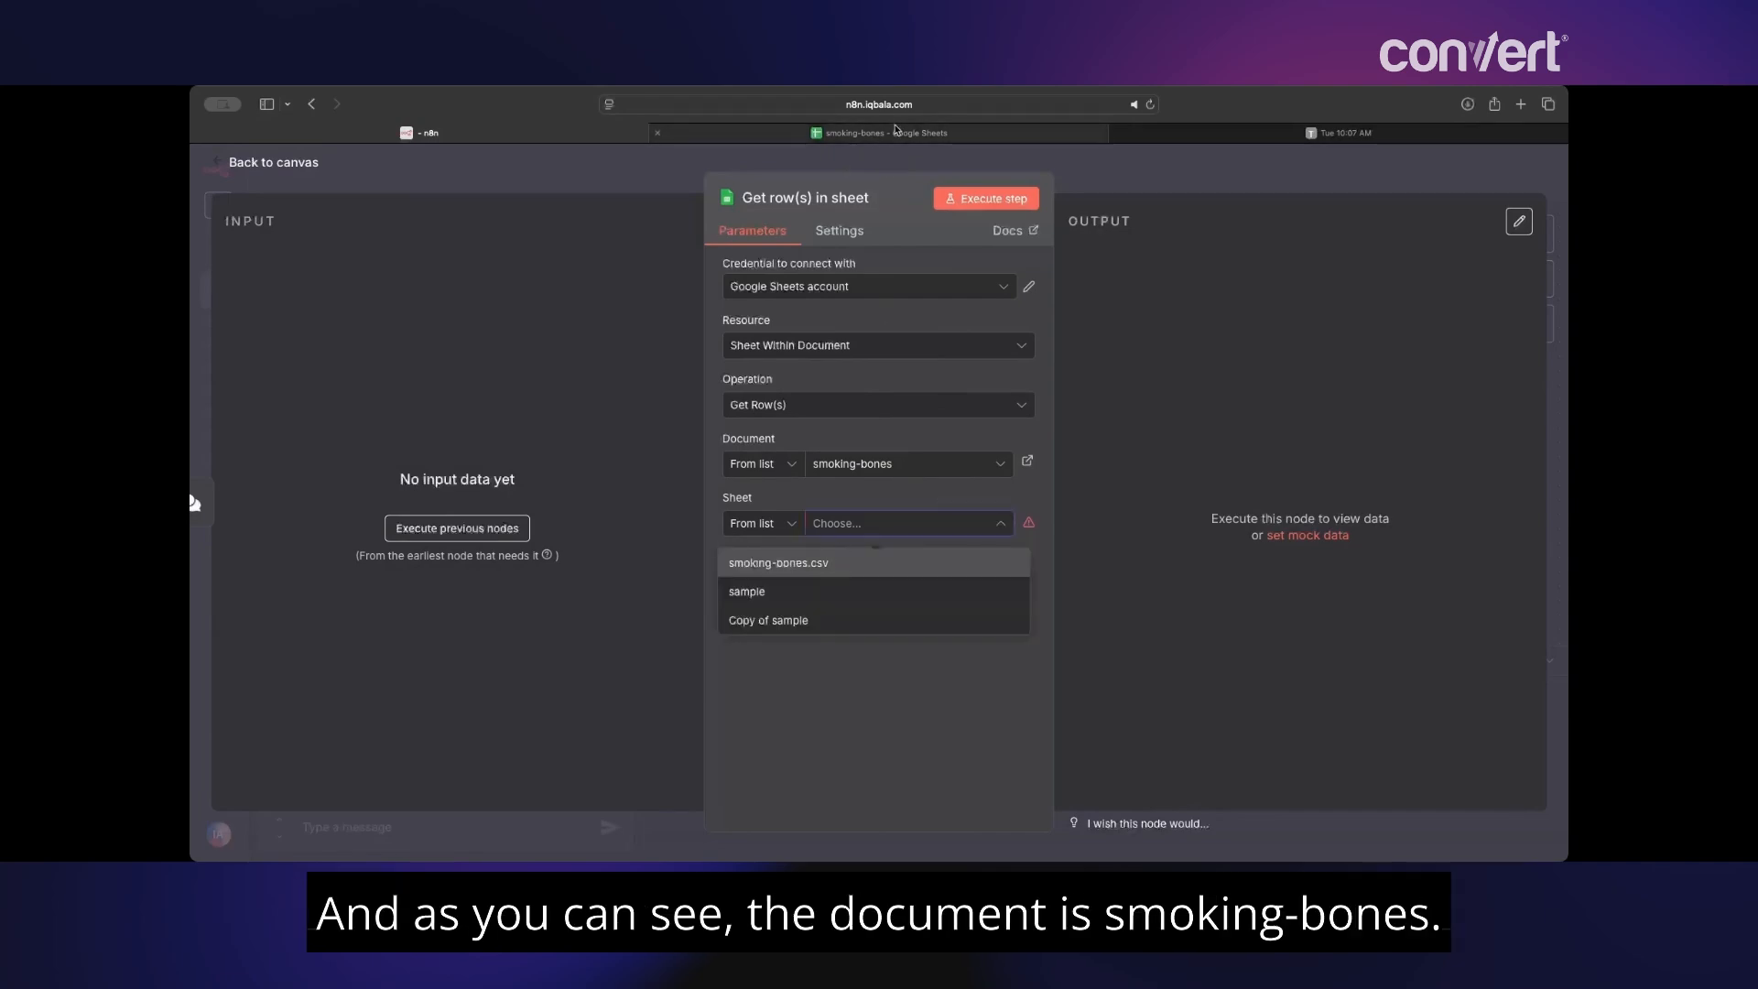
click(894, 137)
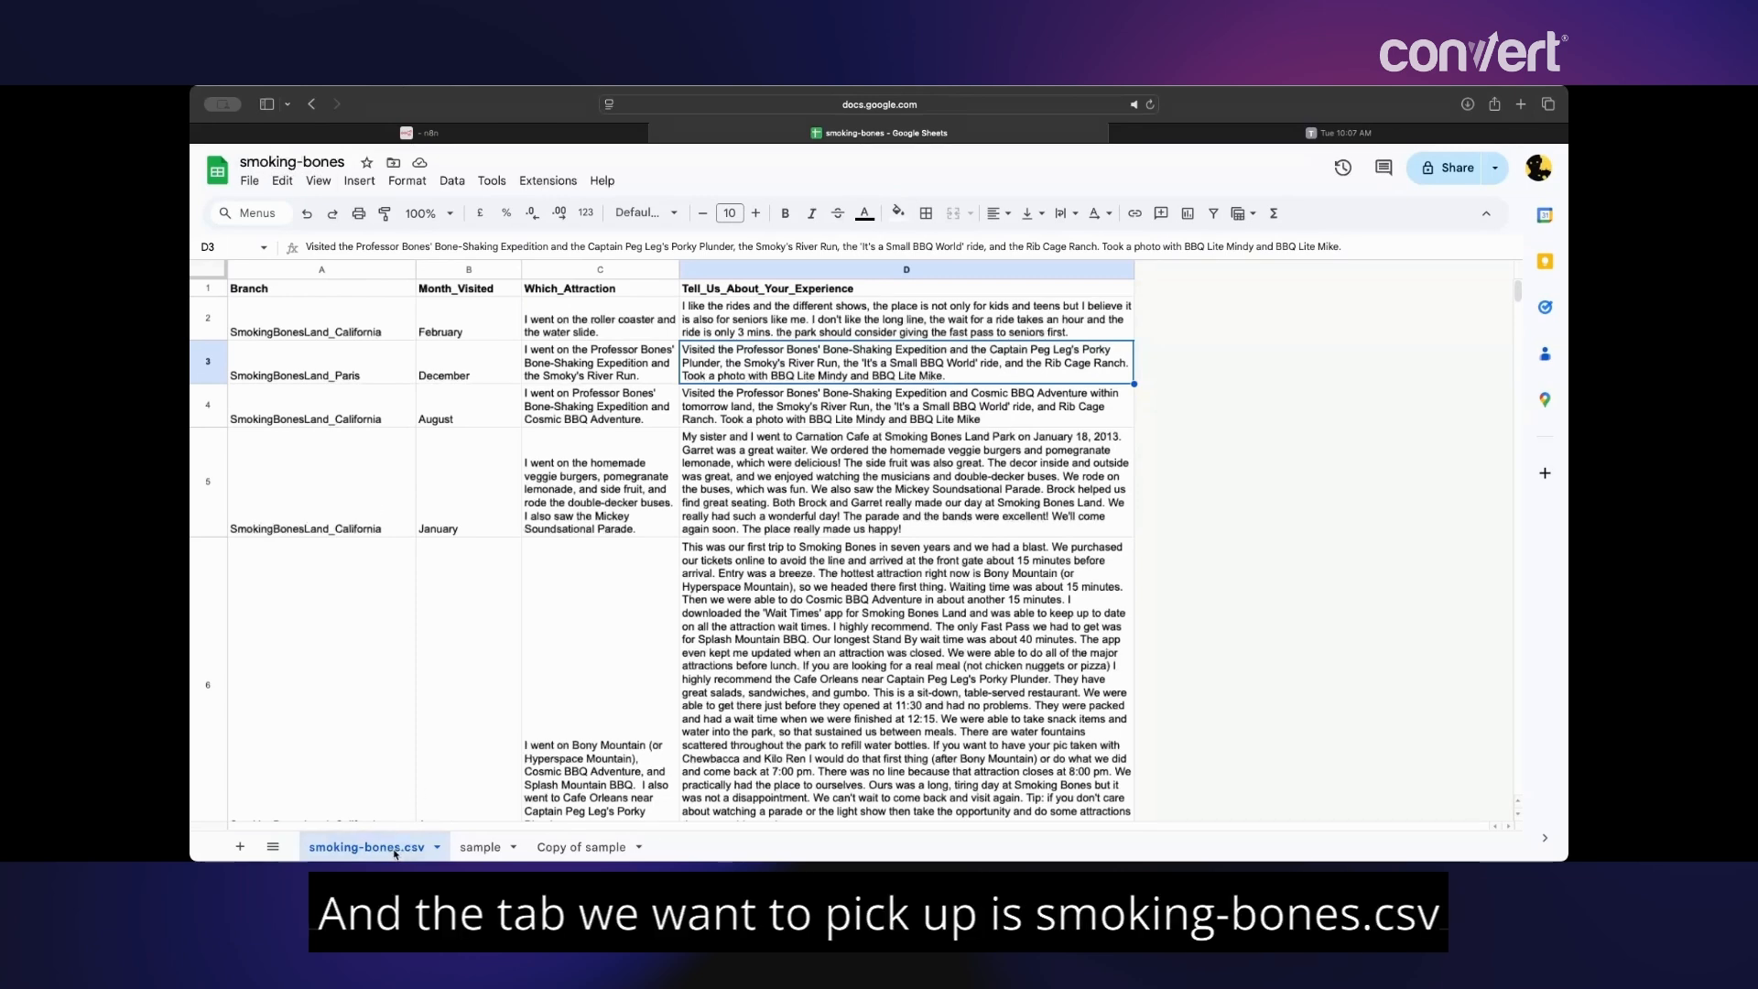
scroll(865, 348, down, 15)
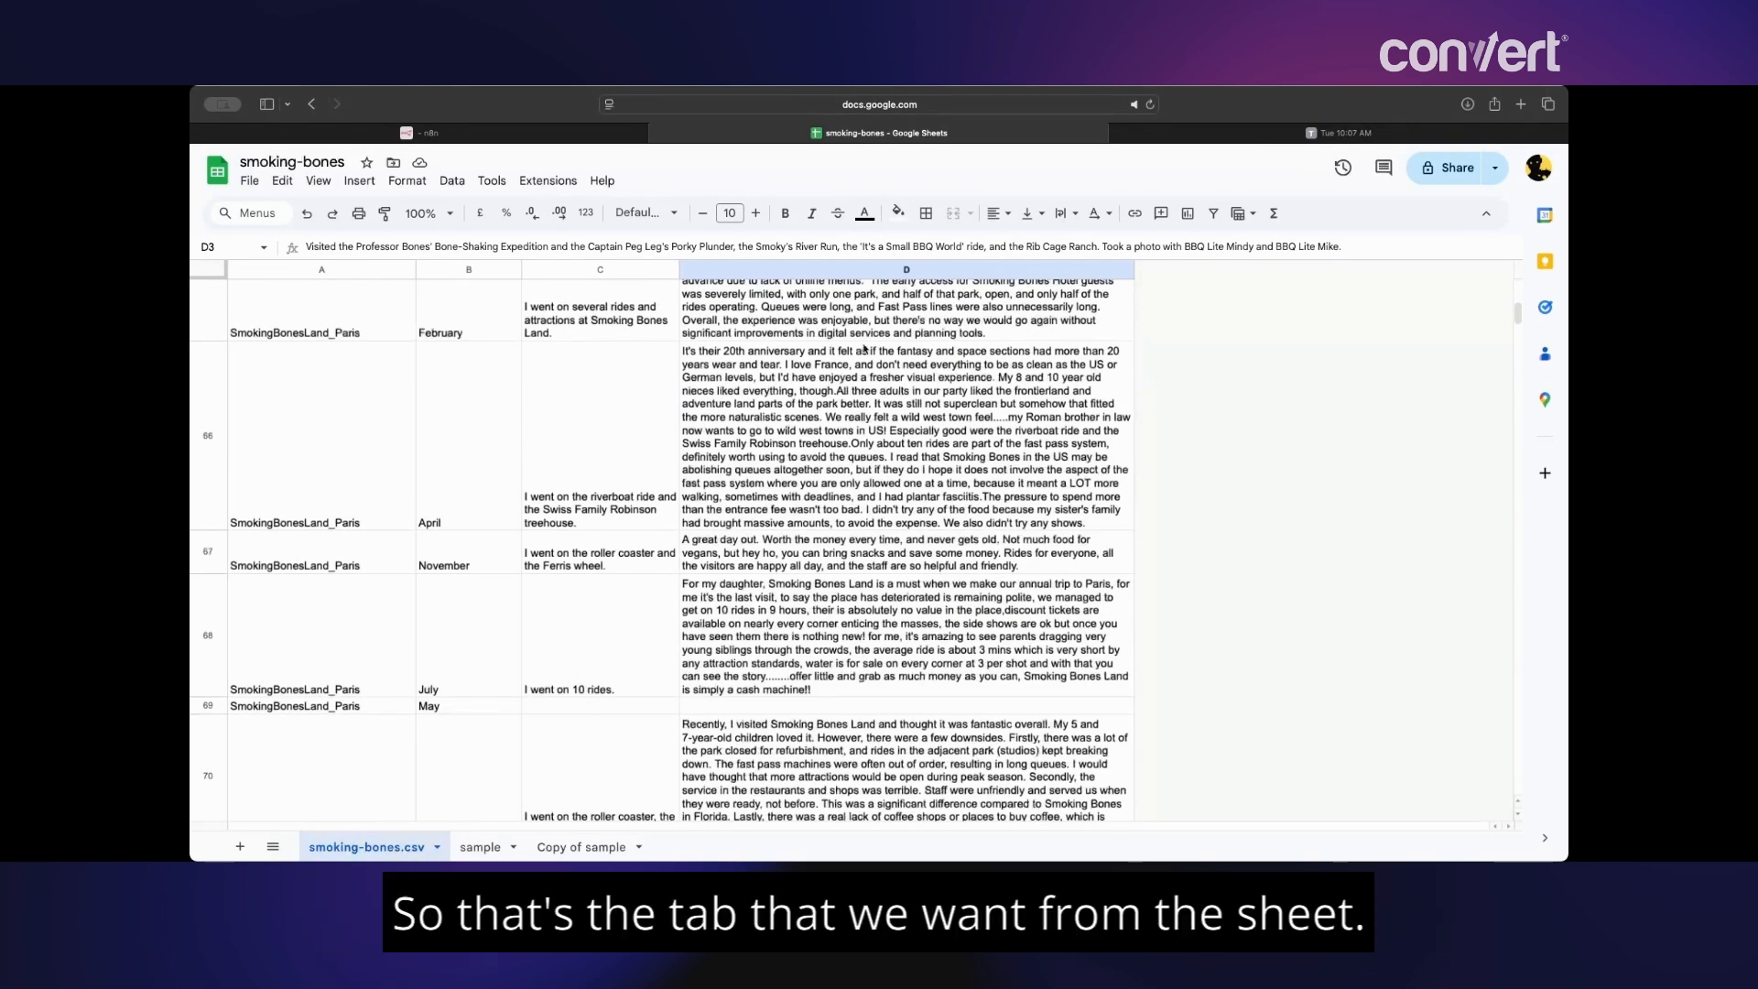
click(420, 132)
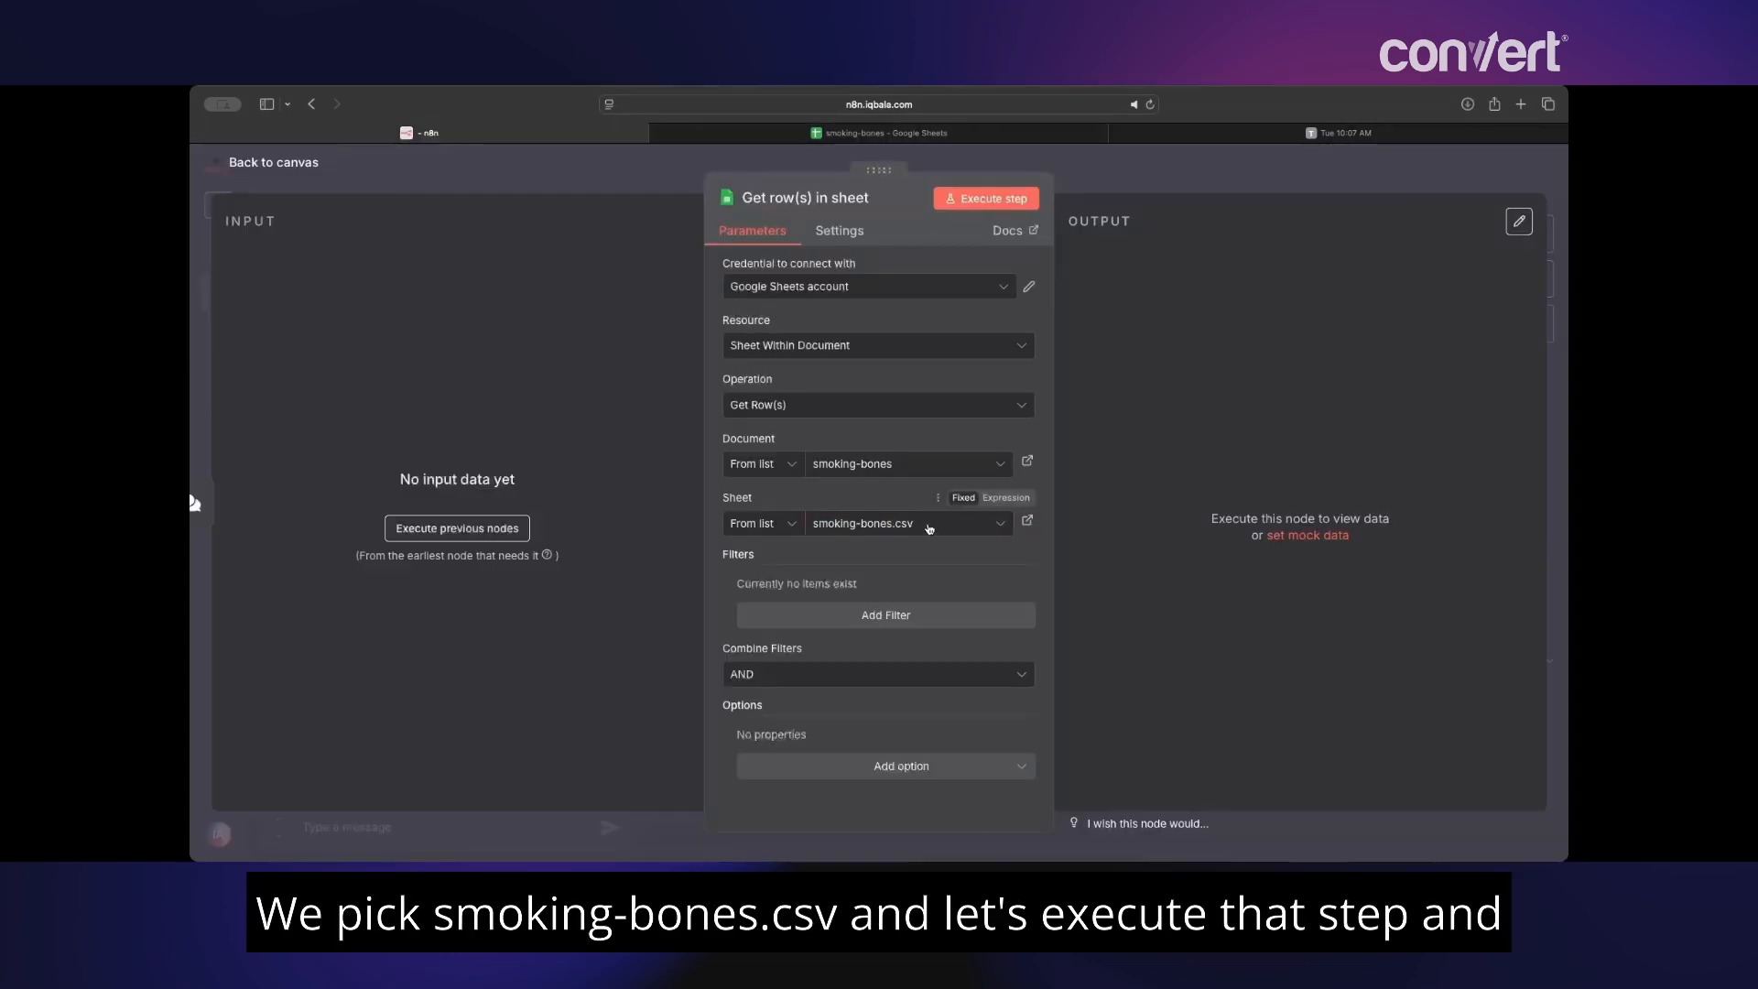
- Execute the Google Sheets node by sending the chat message "hello", and read through the chat response
click(986, 198)
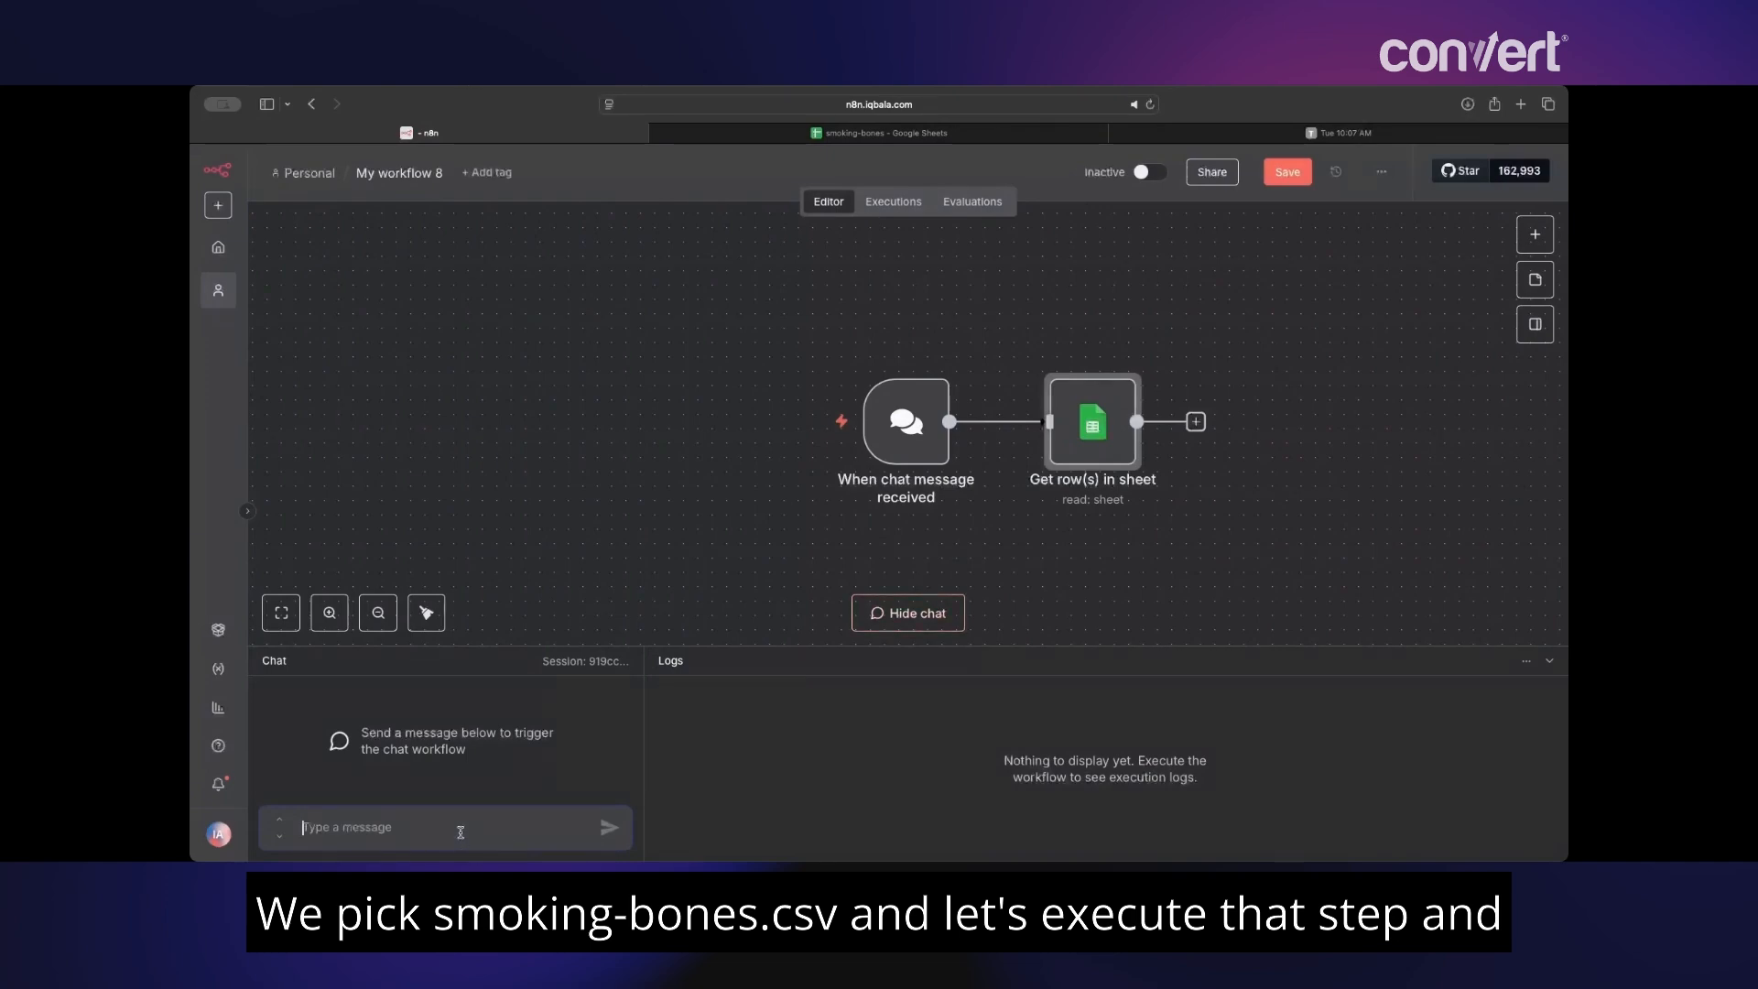
text(h)
key(BackSpace)
text(hello)
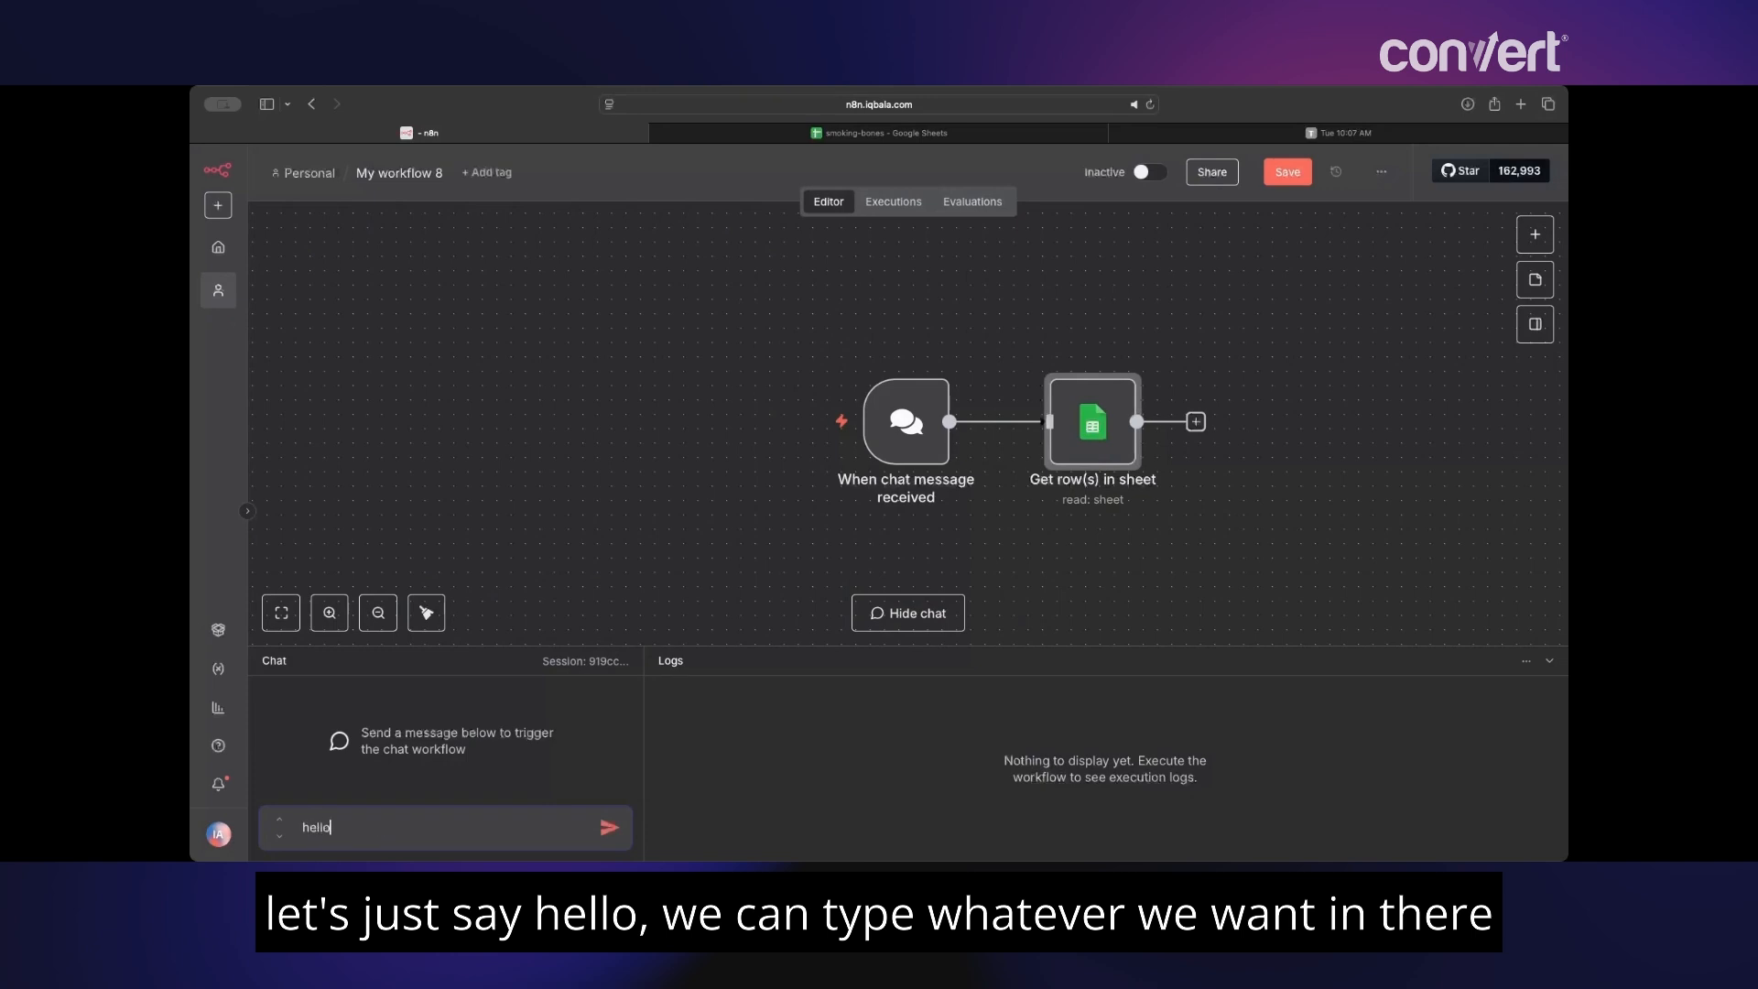
click(607, 829)
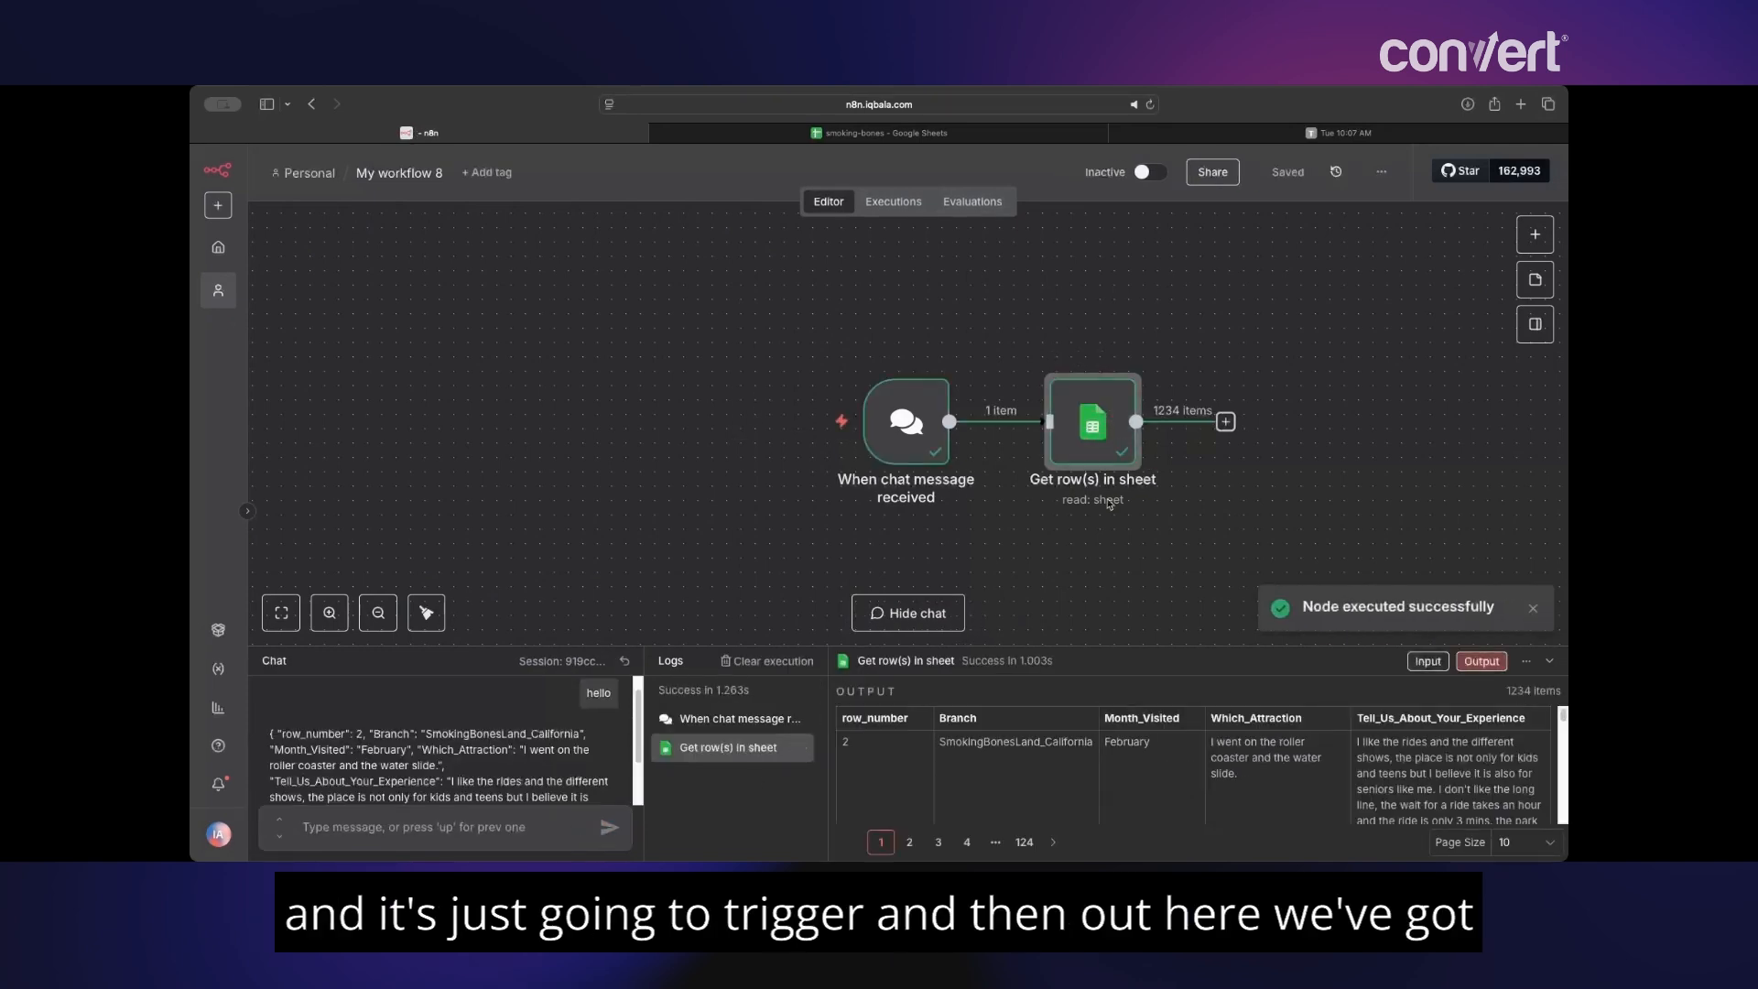
scroll(376, 777, down, 2)
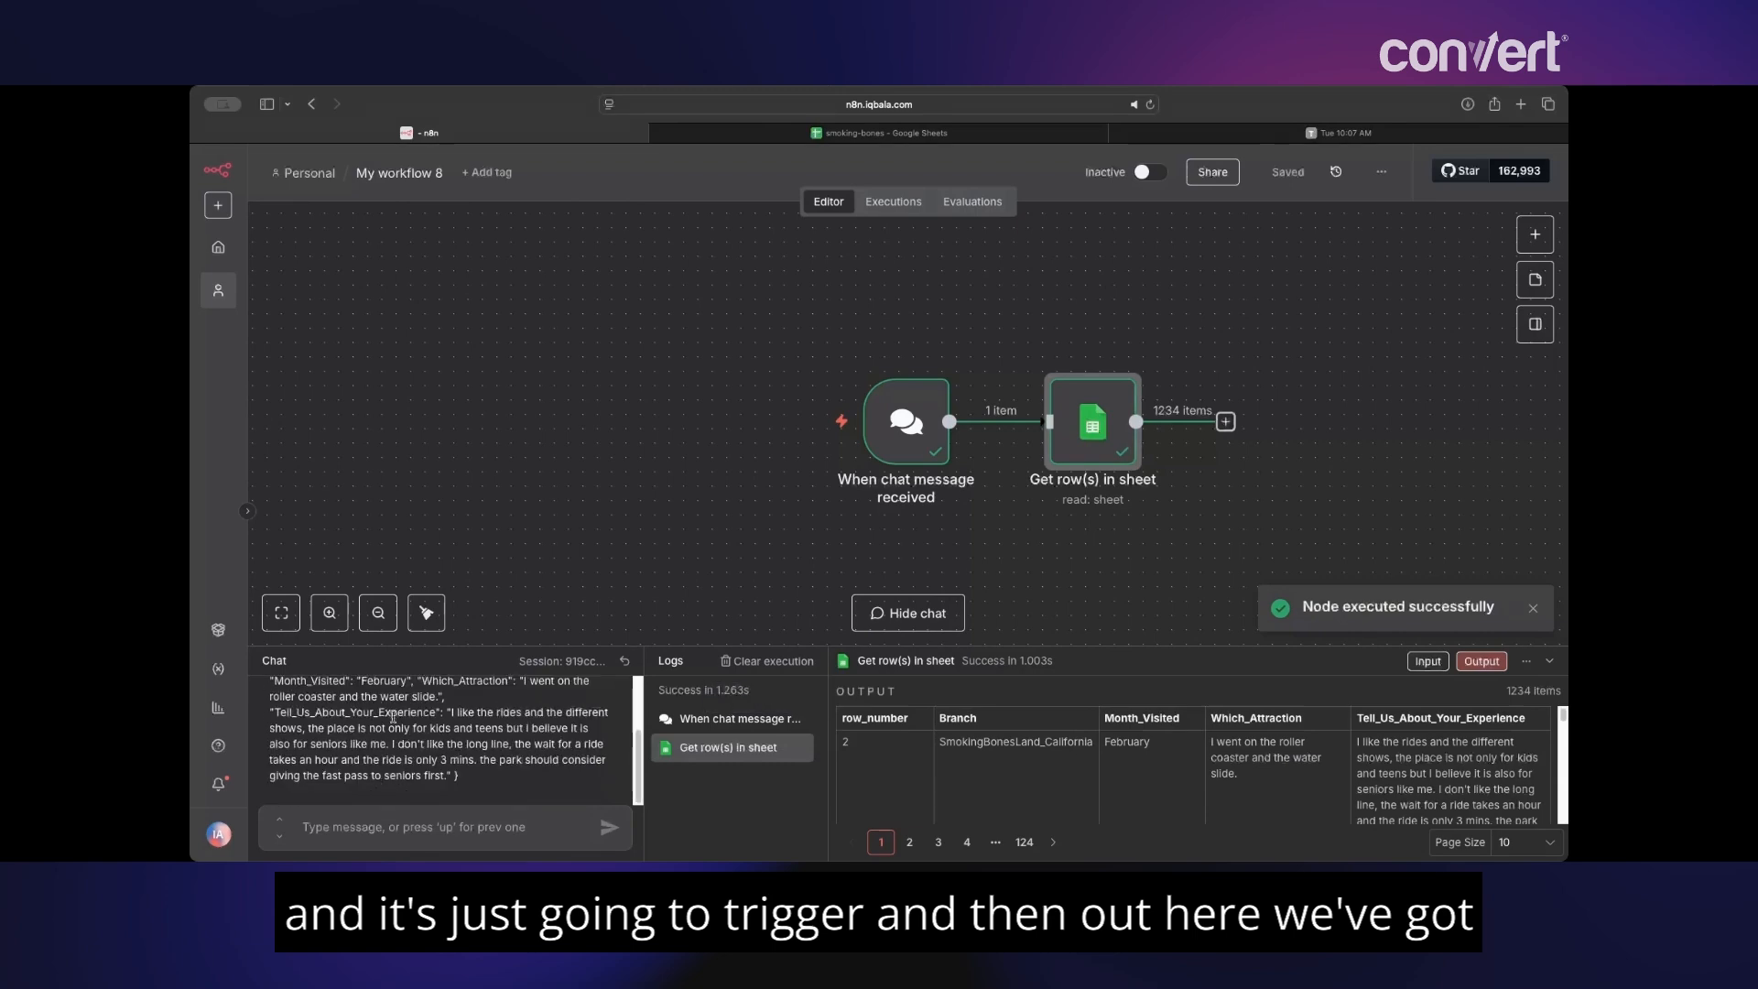
- Examine the rows returned by the Google Sheets node, browsing several pages of its JSON output
scroll(372, 730, up, 3)
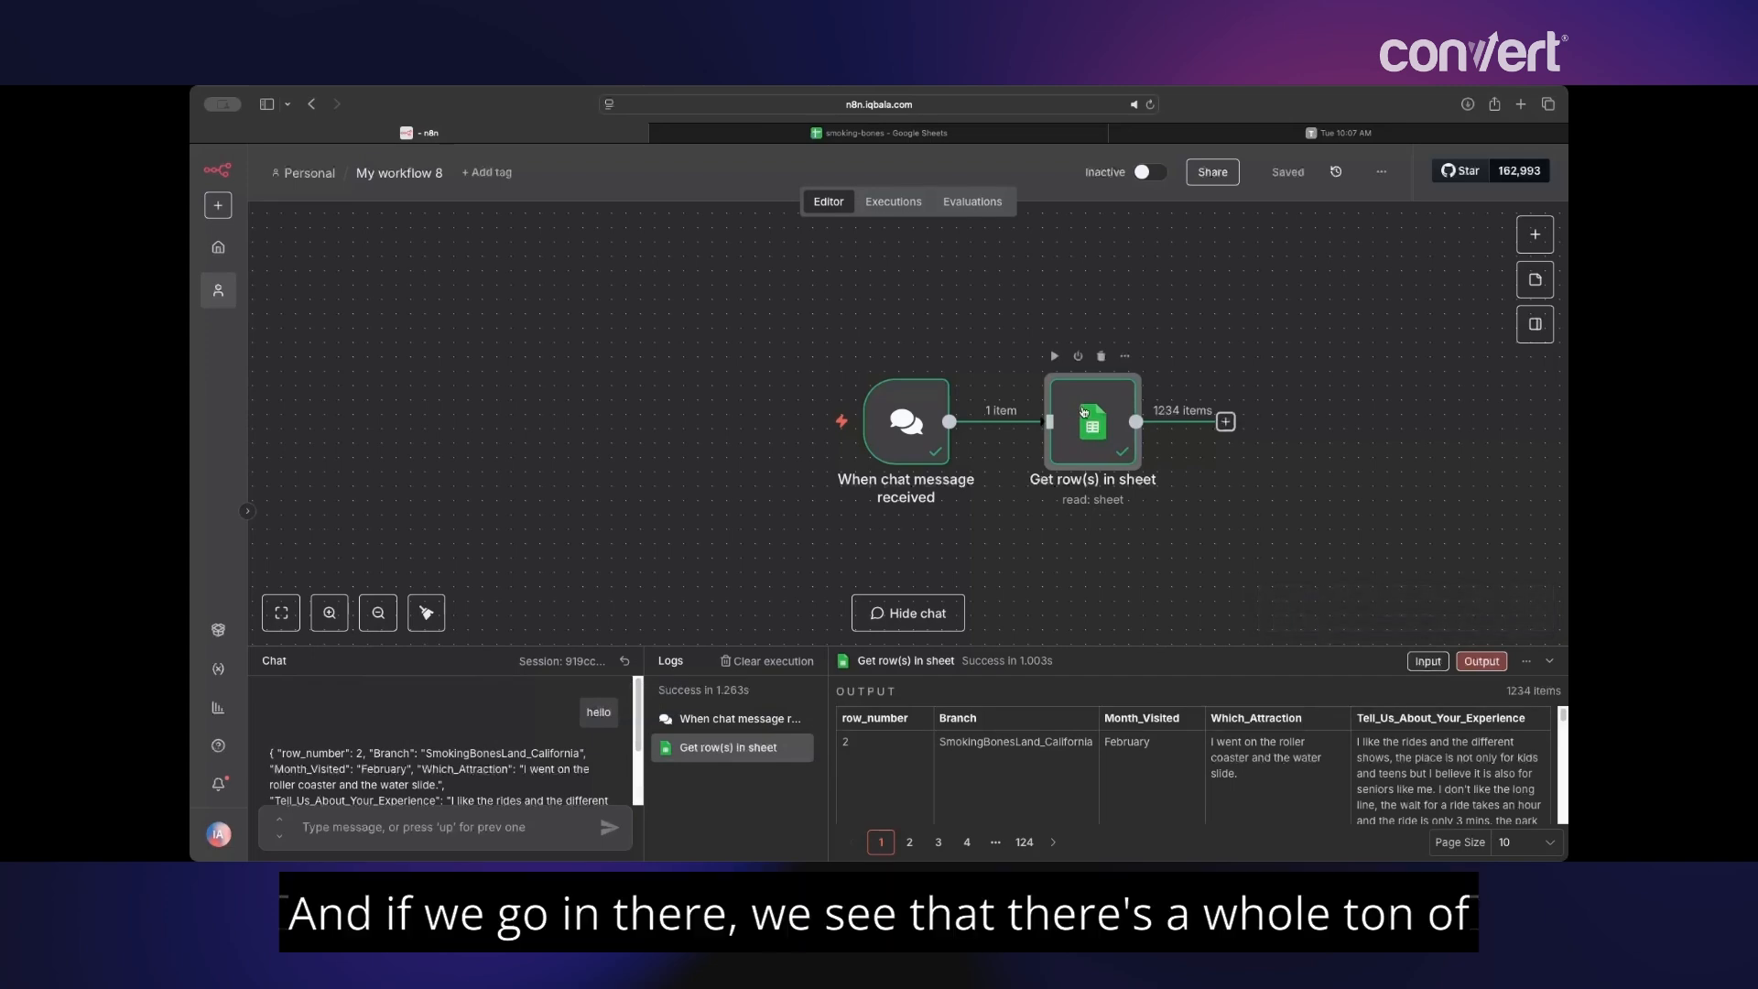
double_click(1084, 412)
scroll(1356, 597, down, 5)
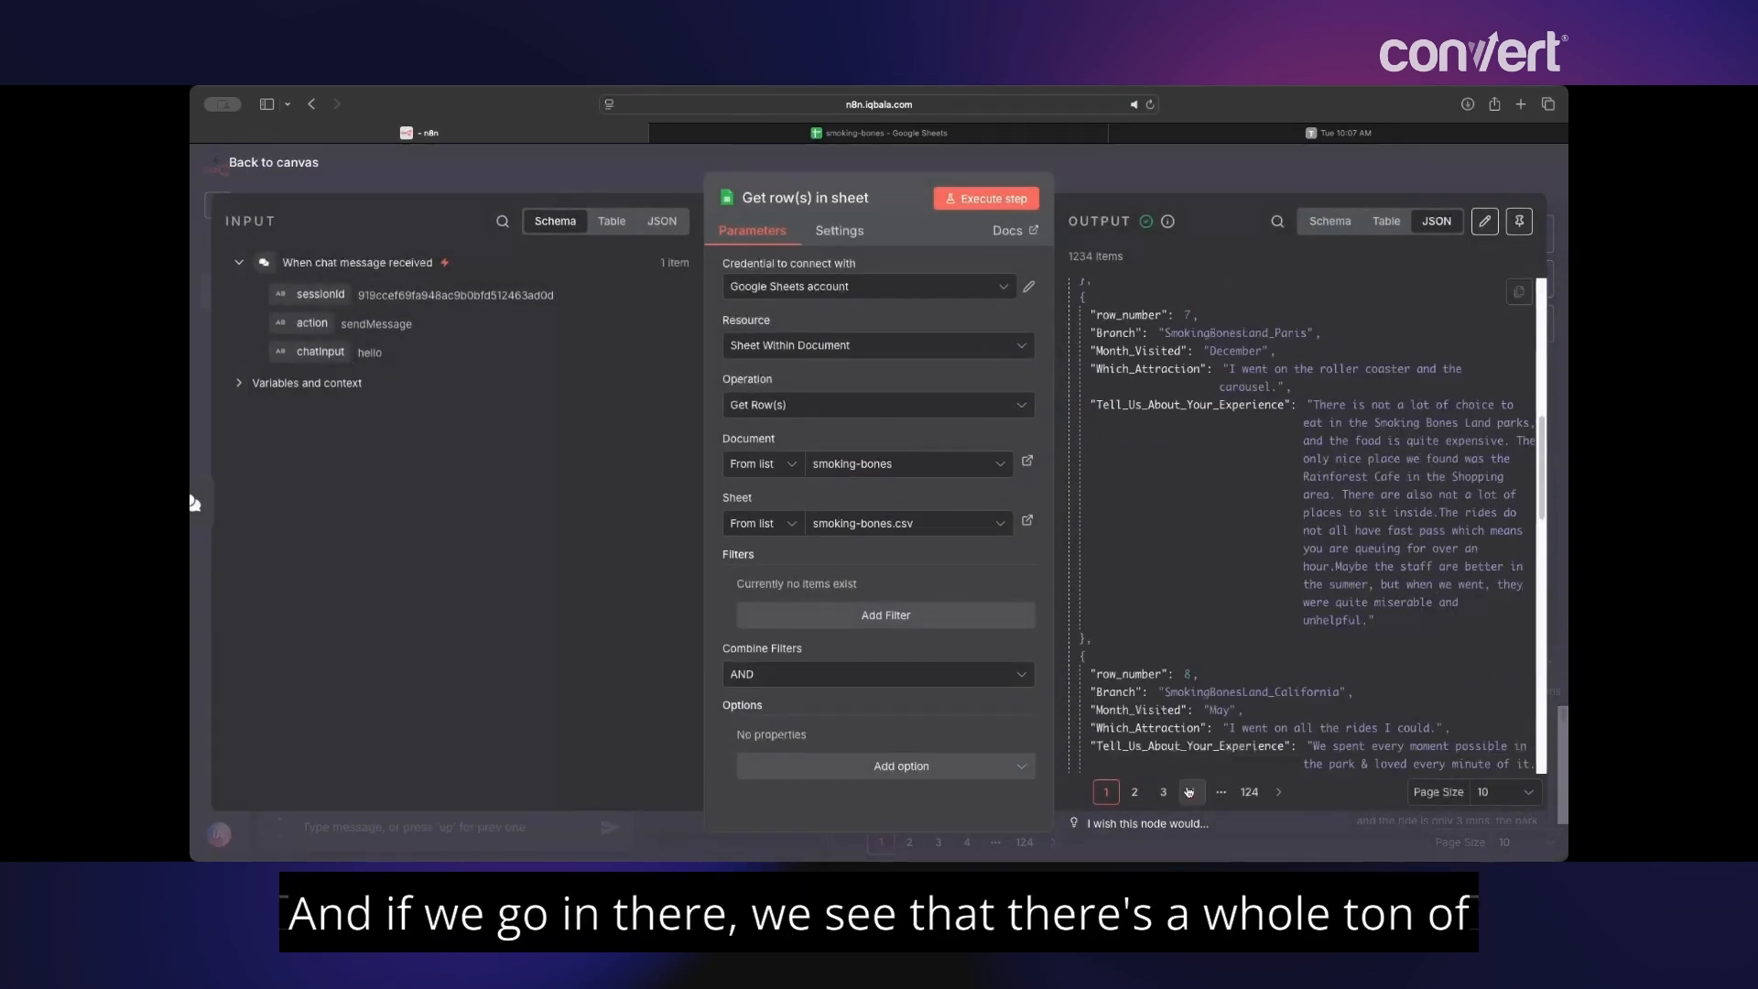
click(1135, 792)
click(1163, 793)
click(1191, 792)
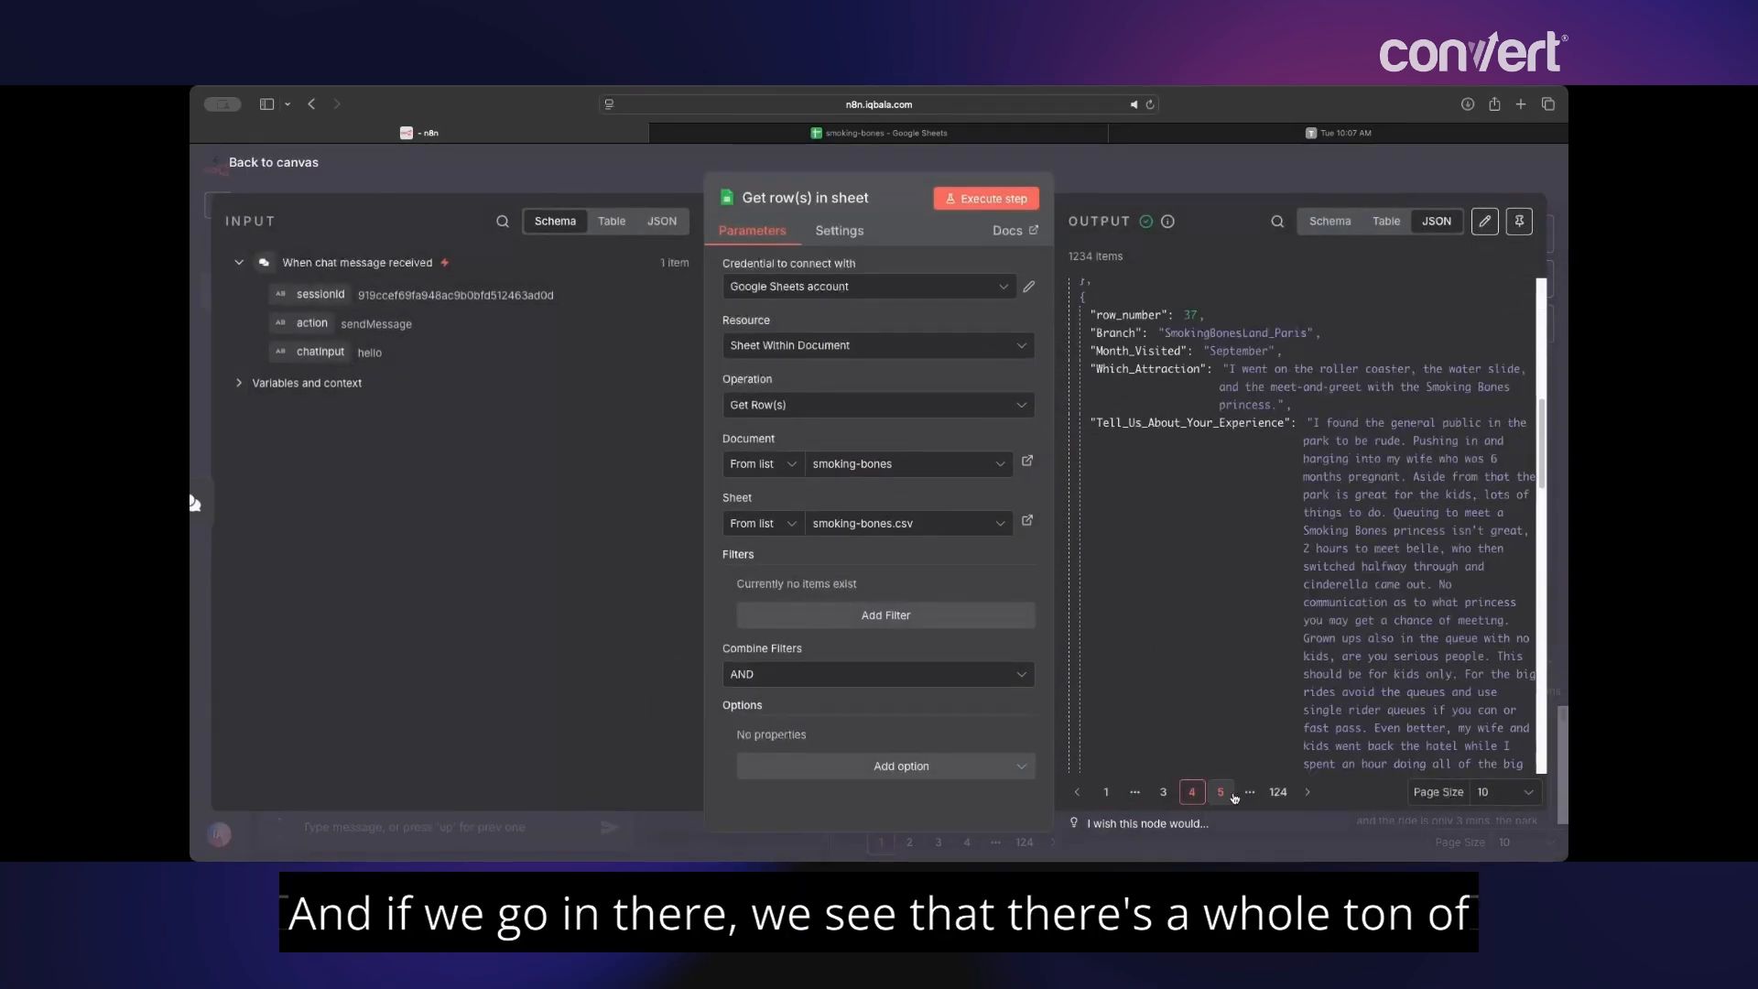
click(1220, 793)
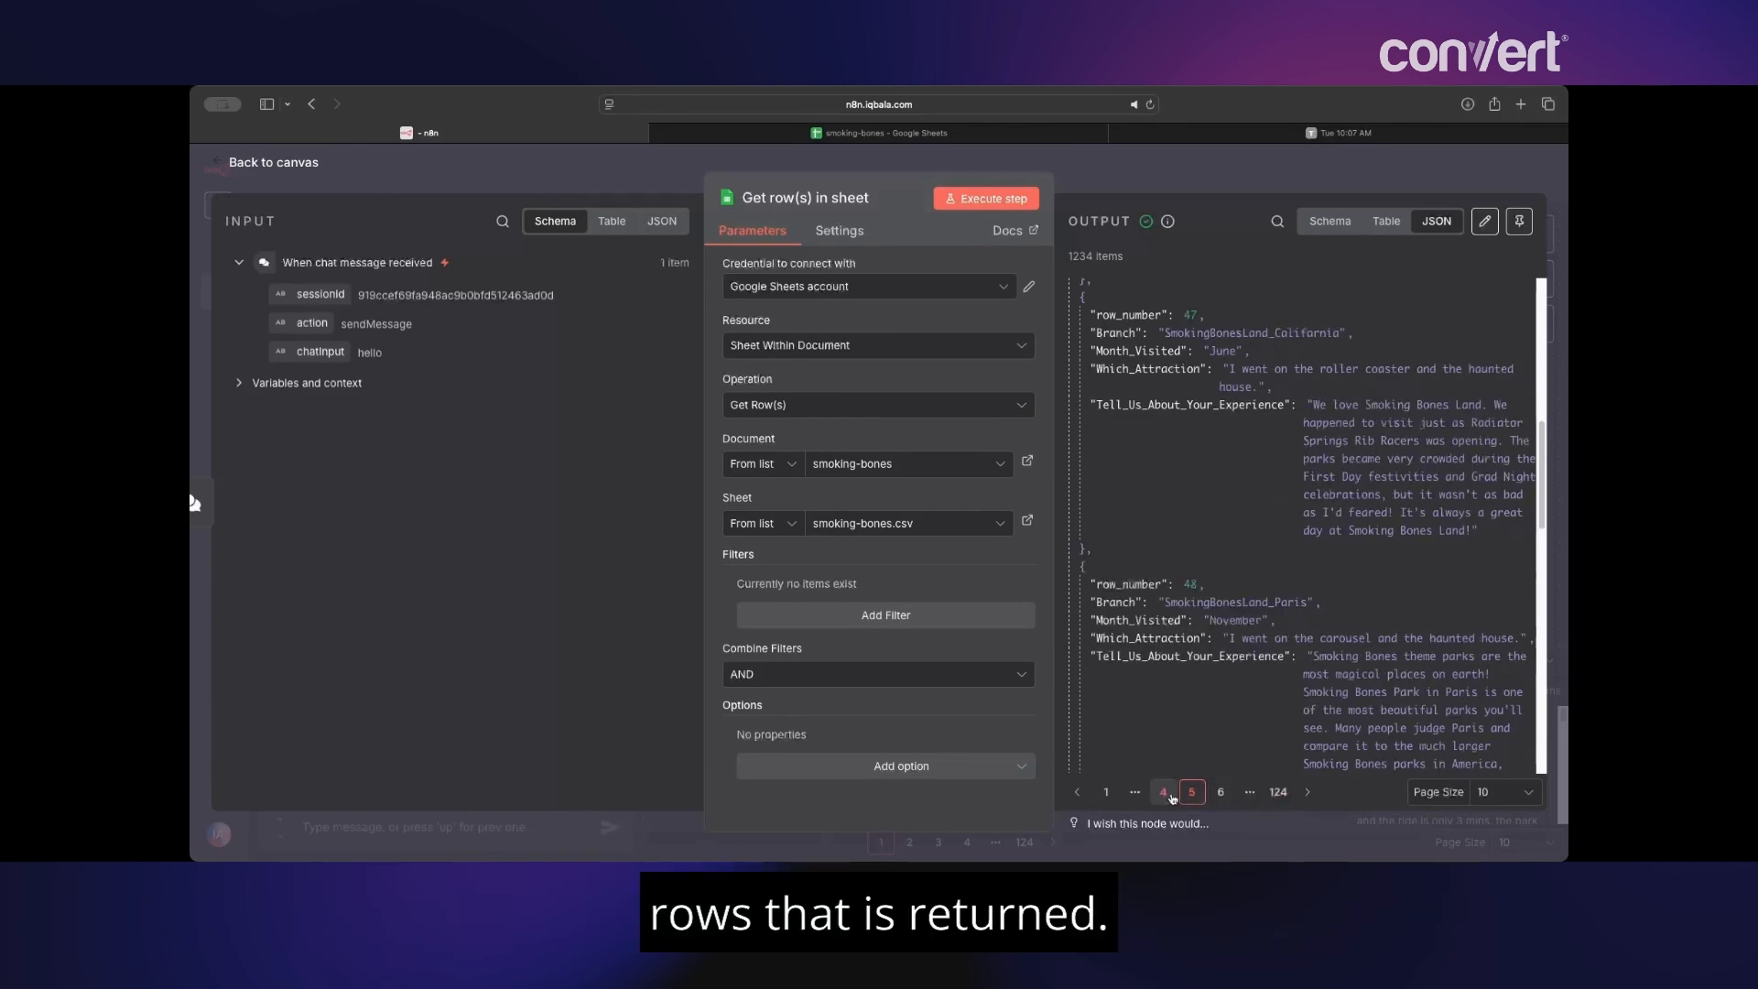
click(1106, 792)
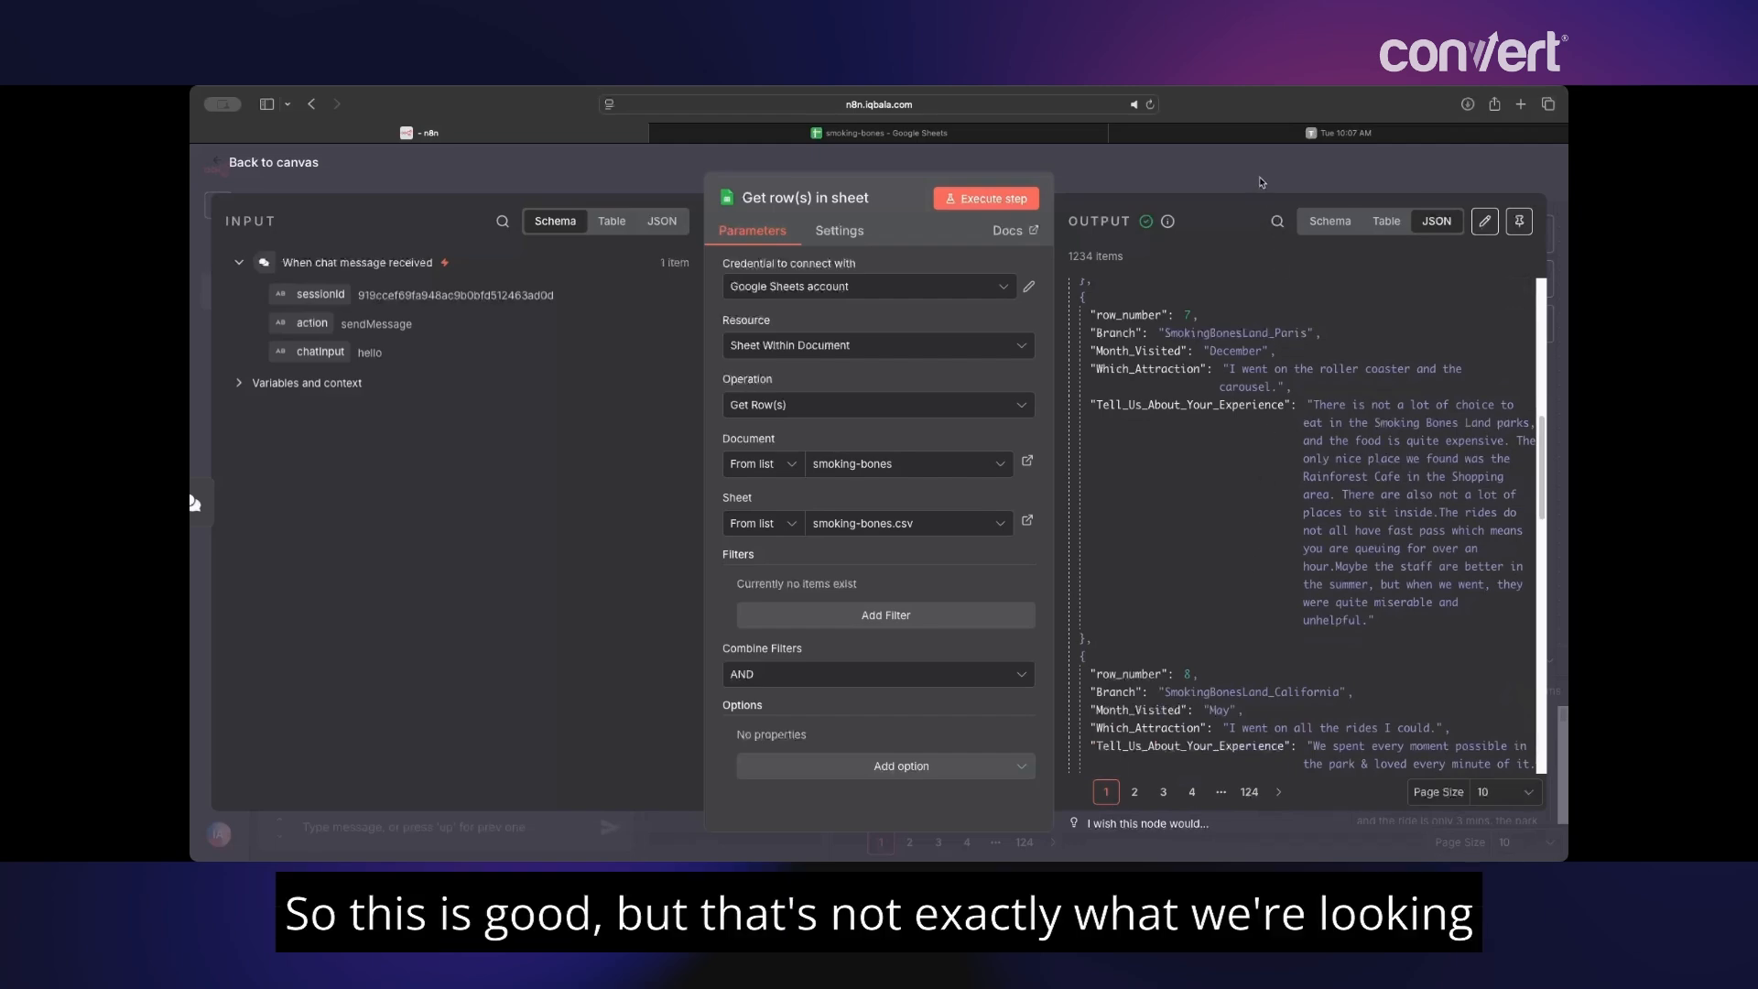
click(1262, 182)
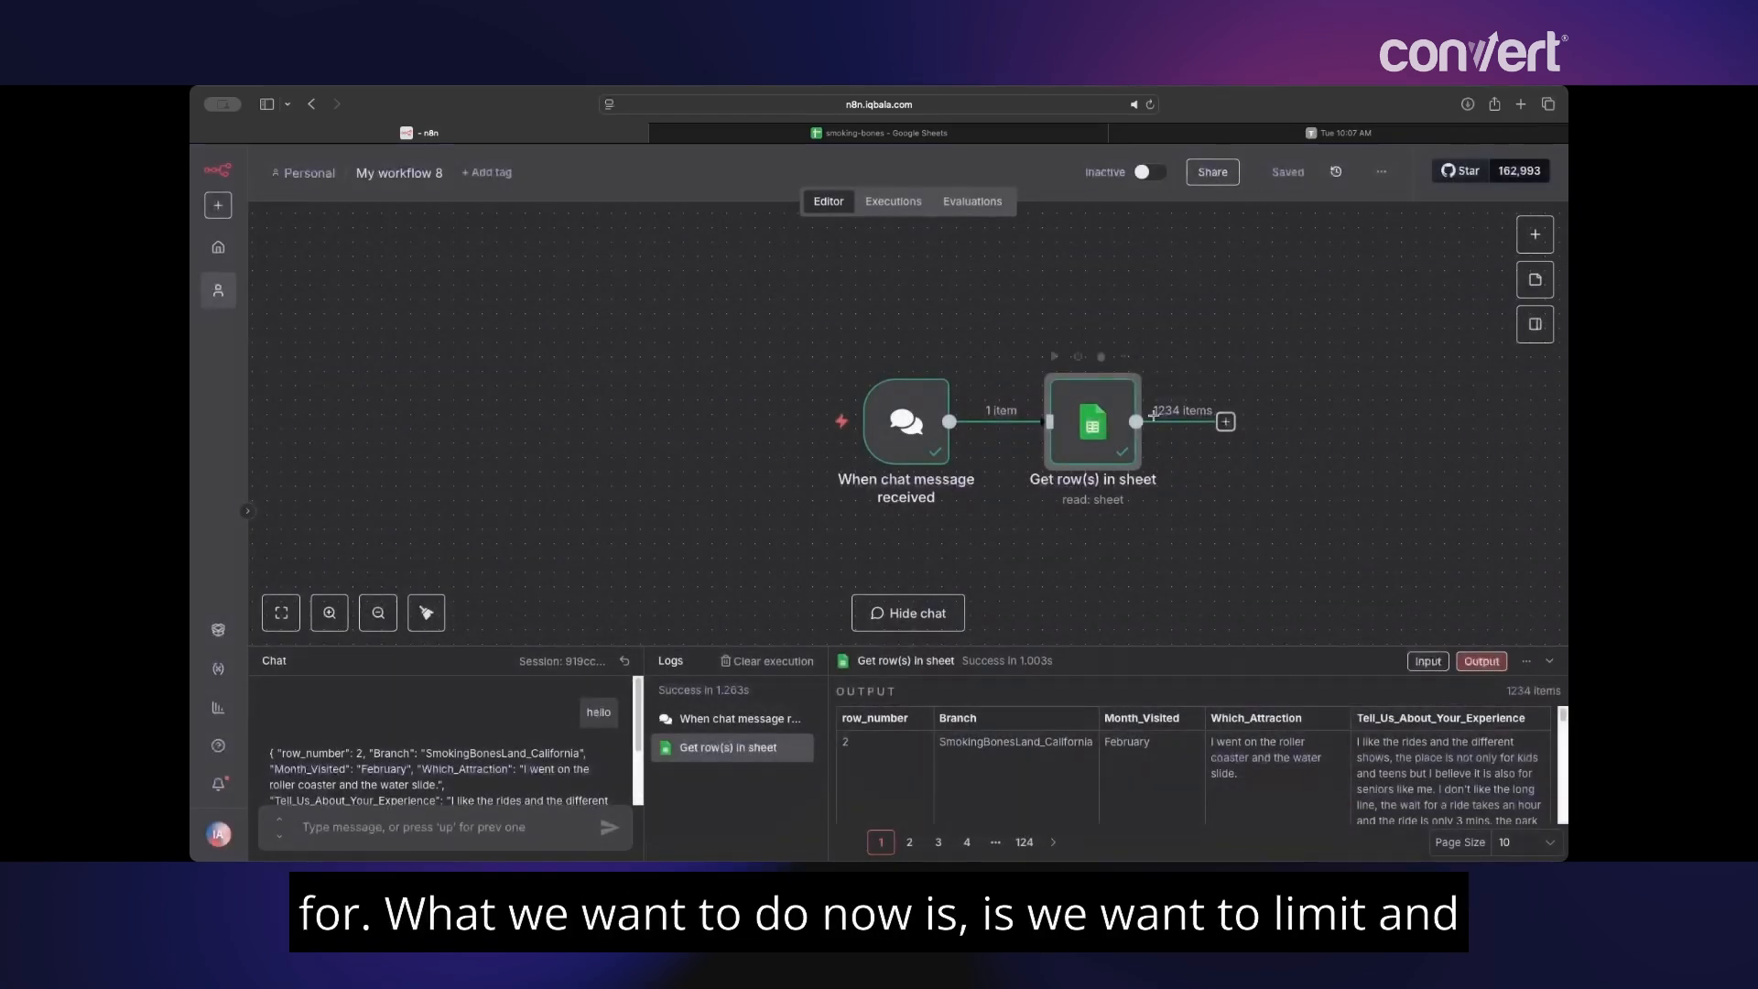
- Connect a Sort node after the Google Sheets node and set its type to Random
scroll(1241, 430, right, 4)
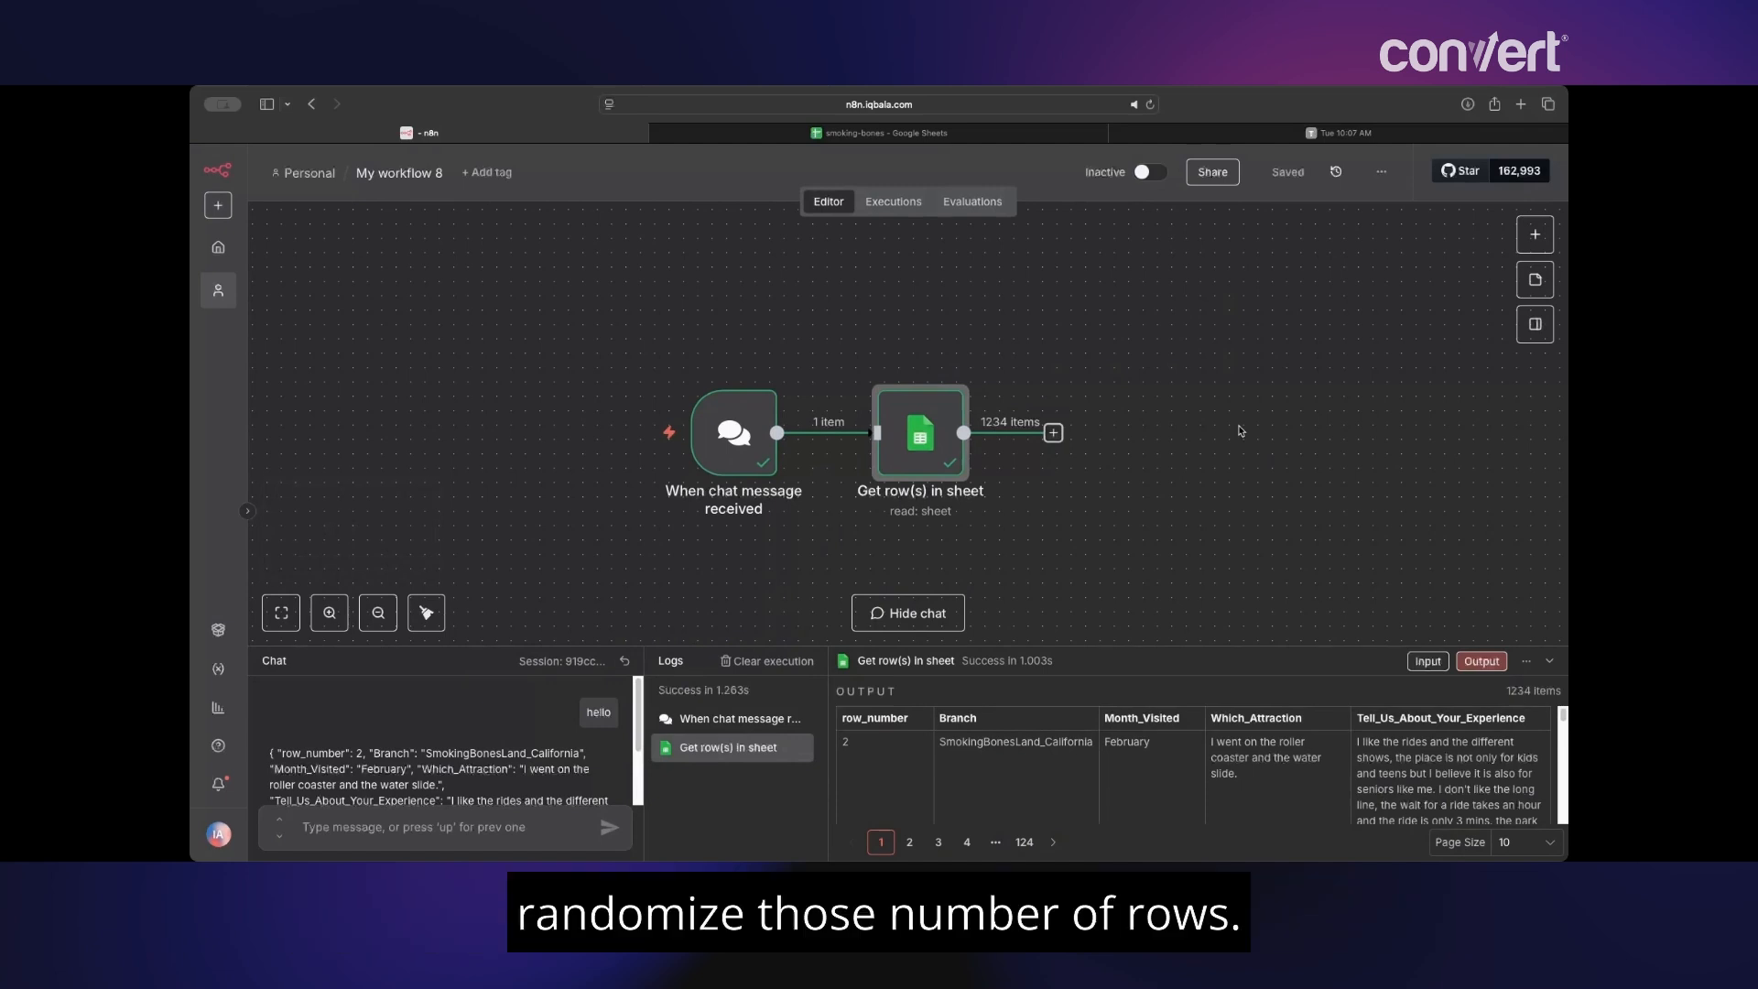
click(1055, 435)
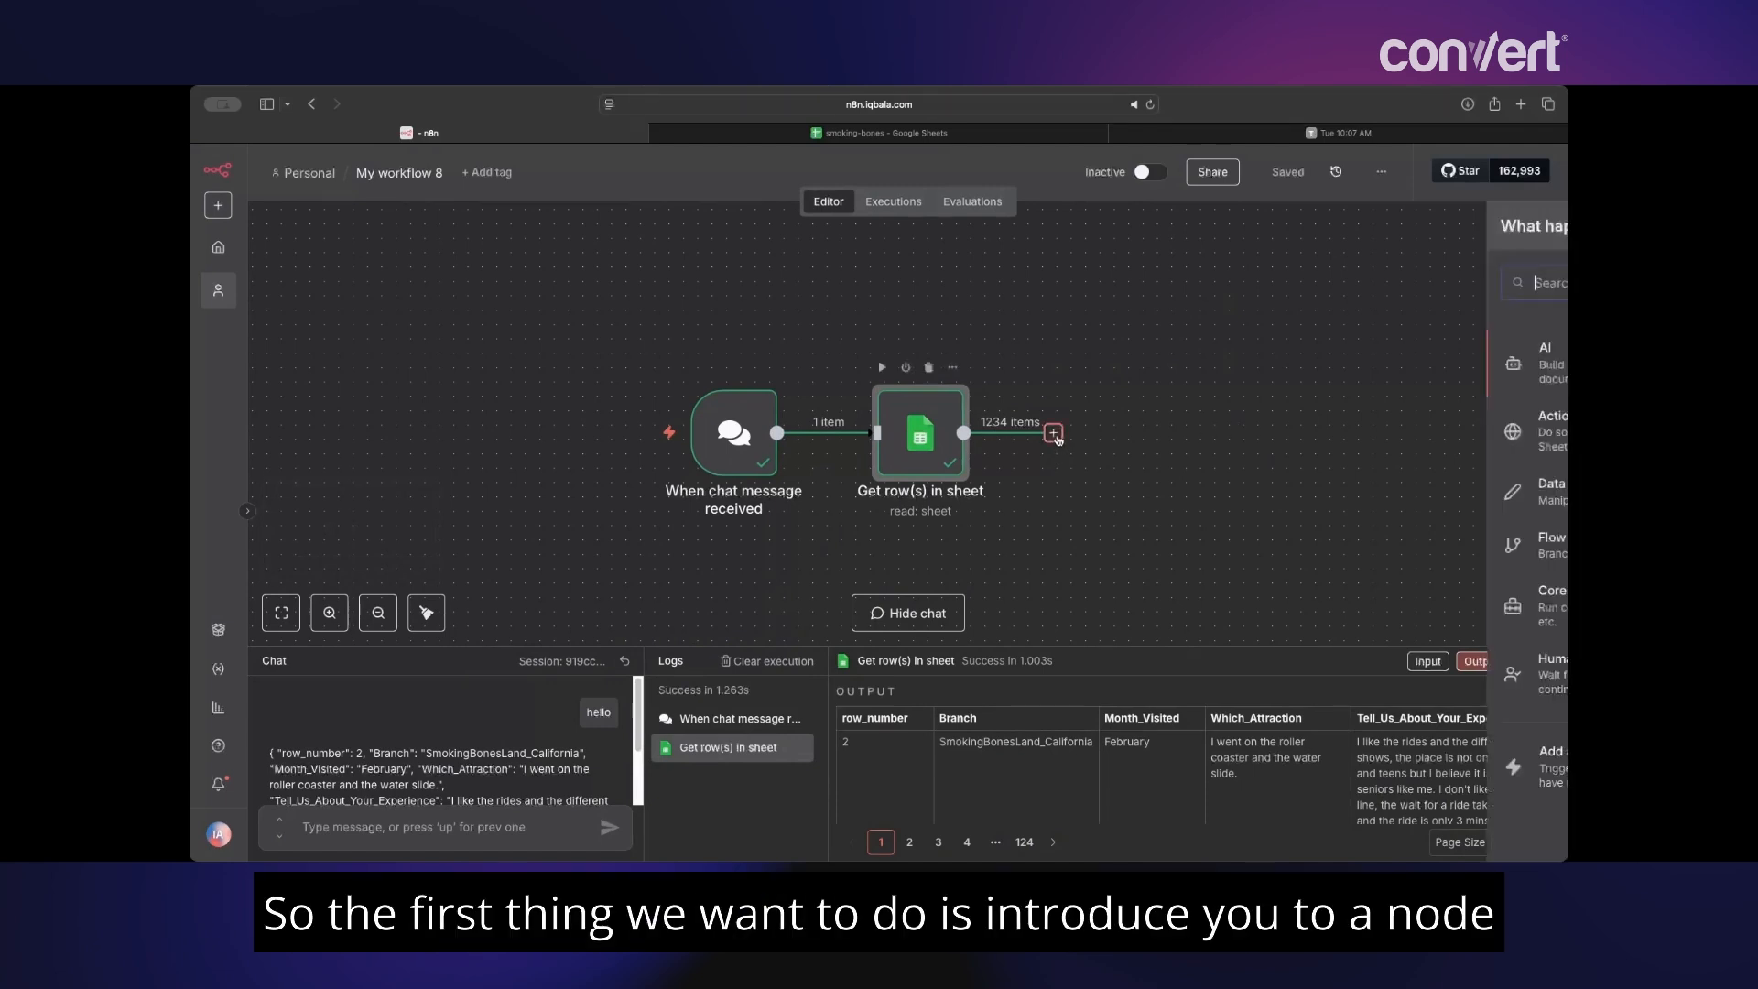
text(sort)
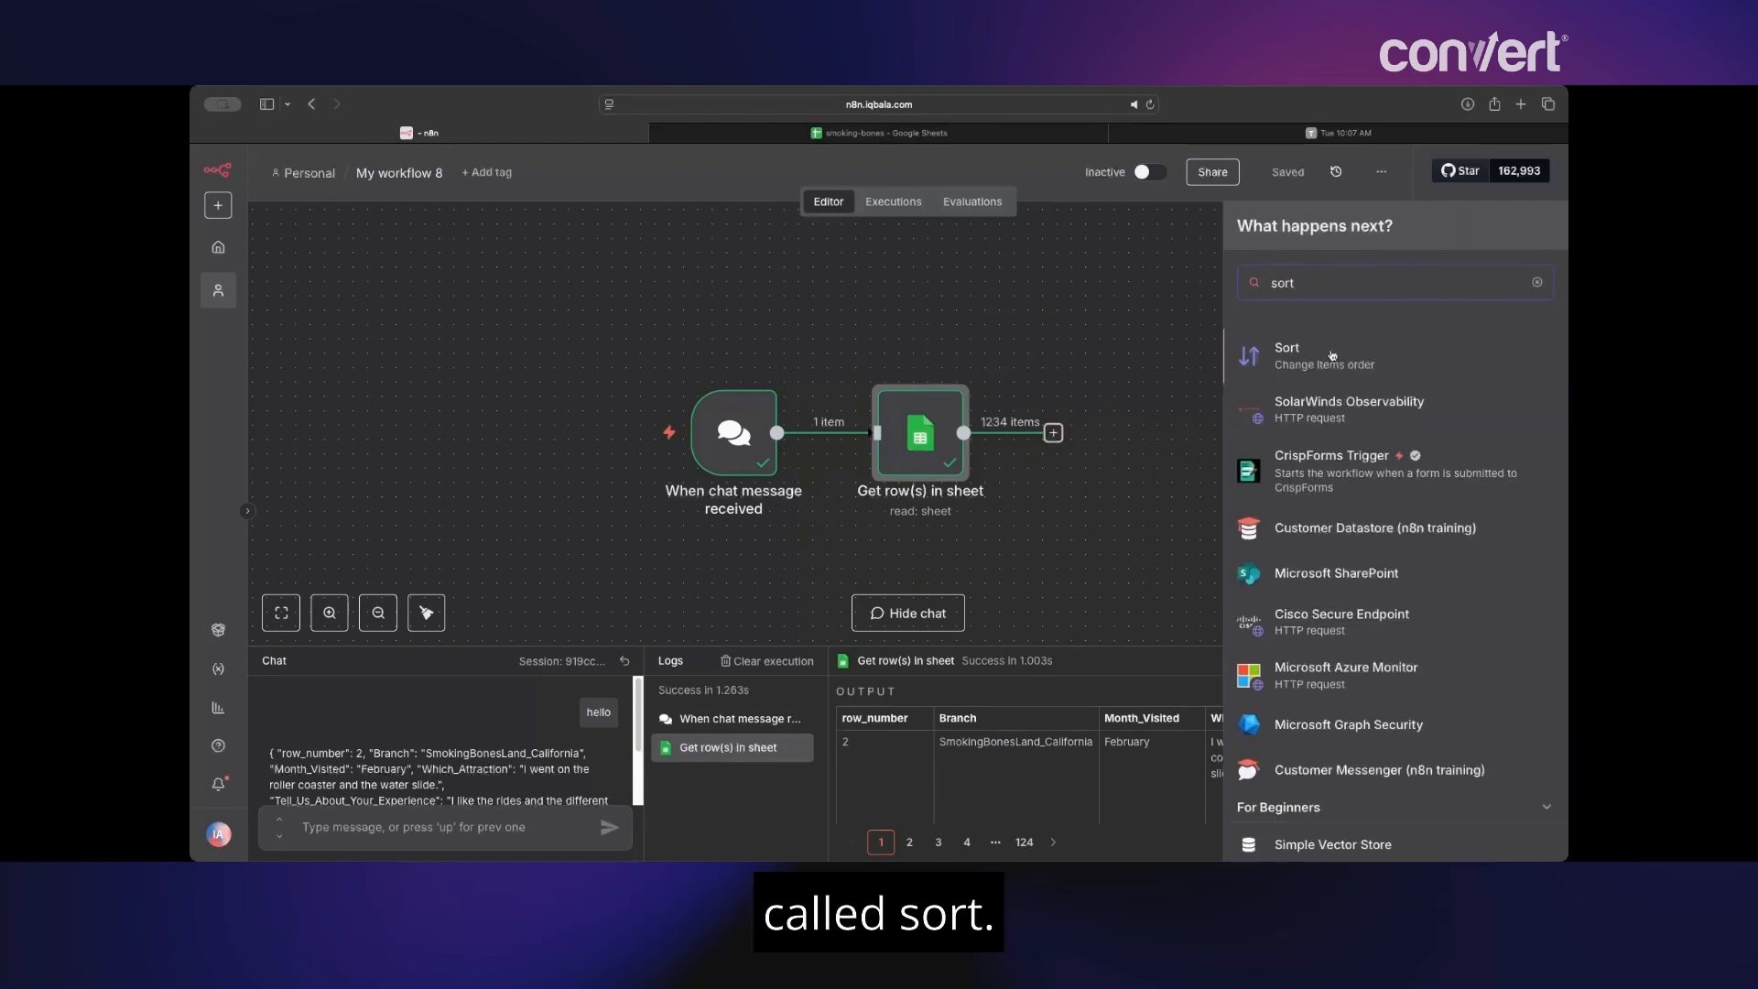
key(Return)
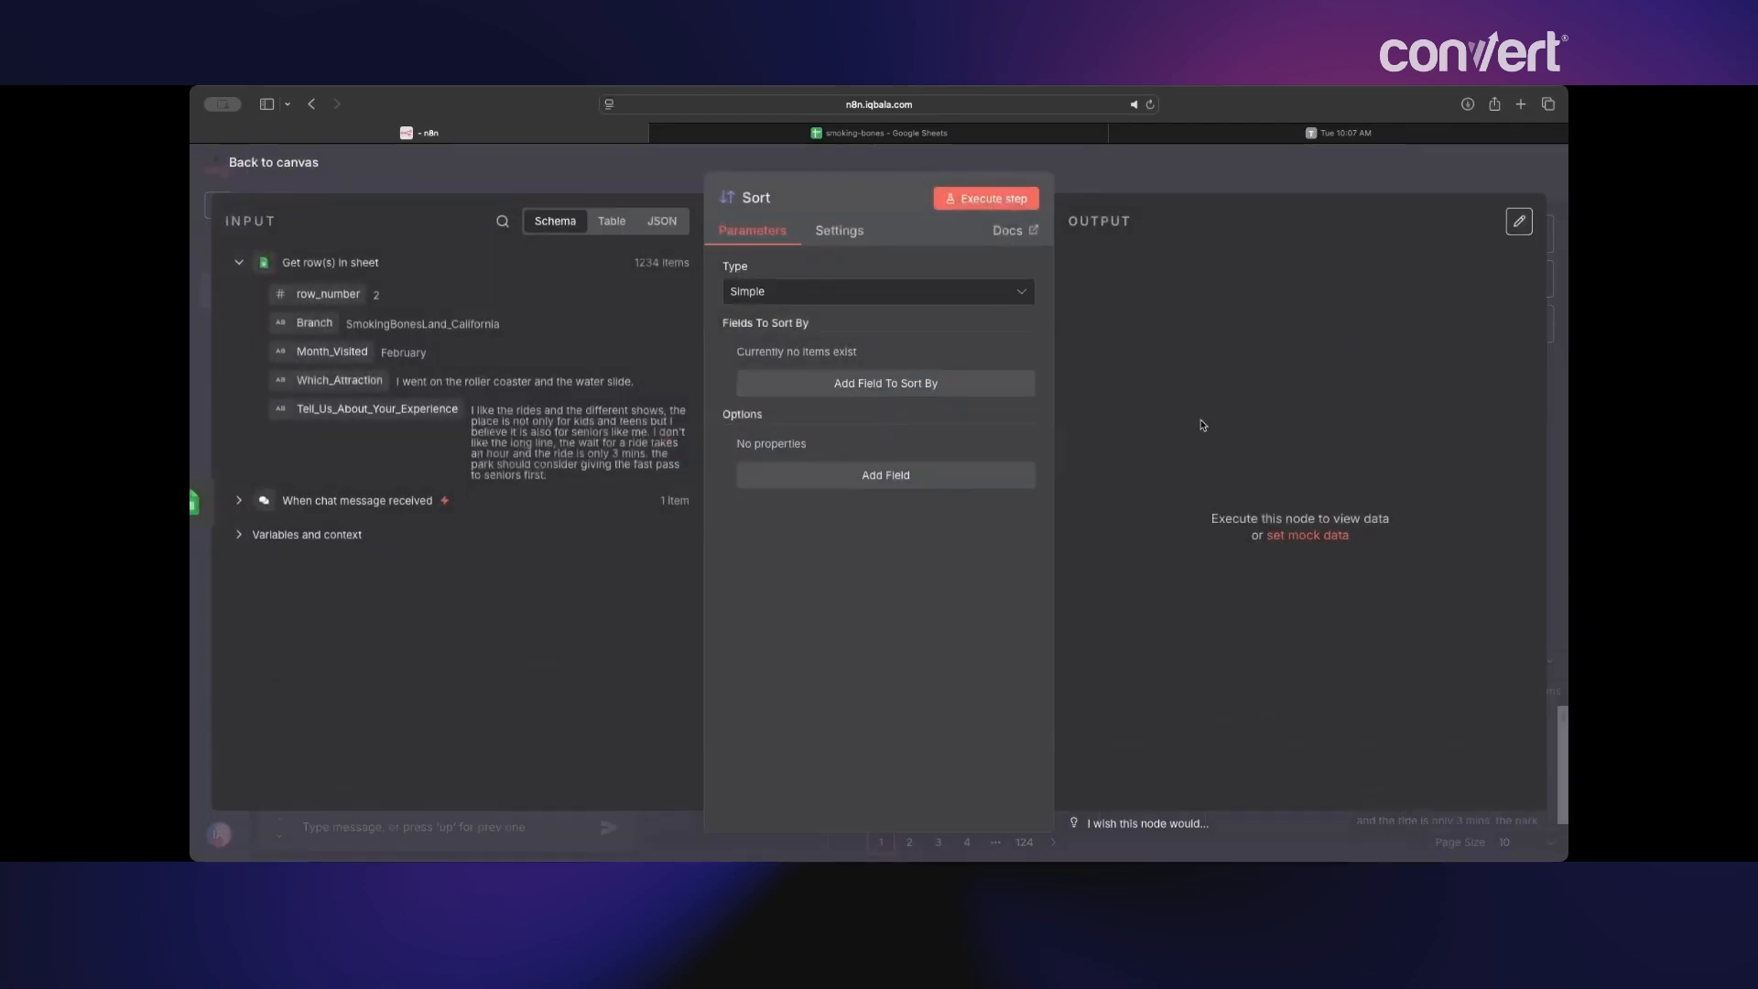
click(878, 294)
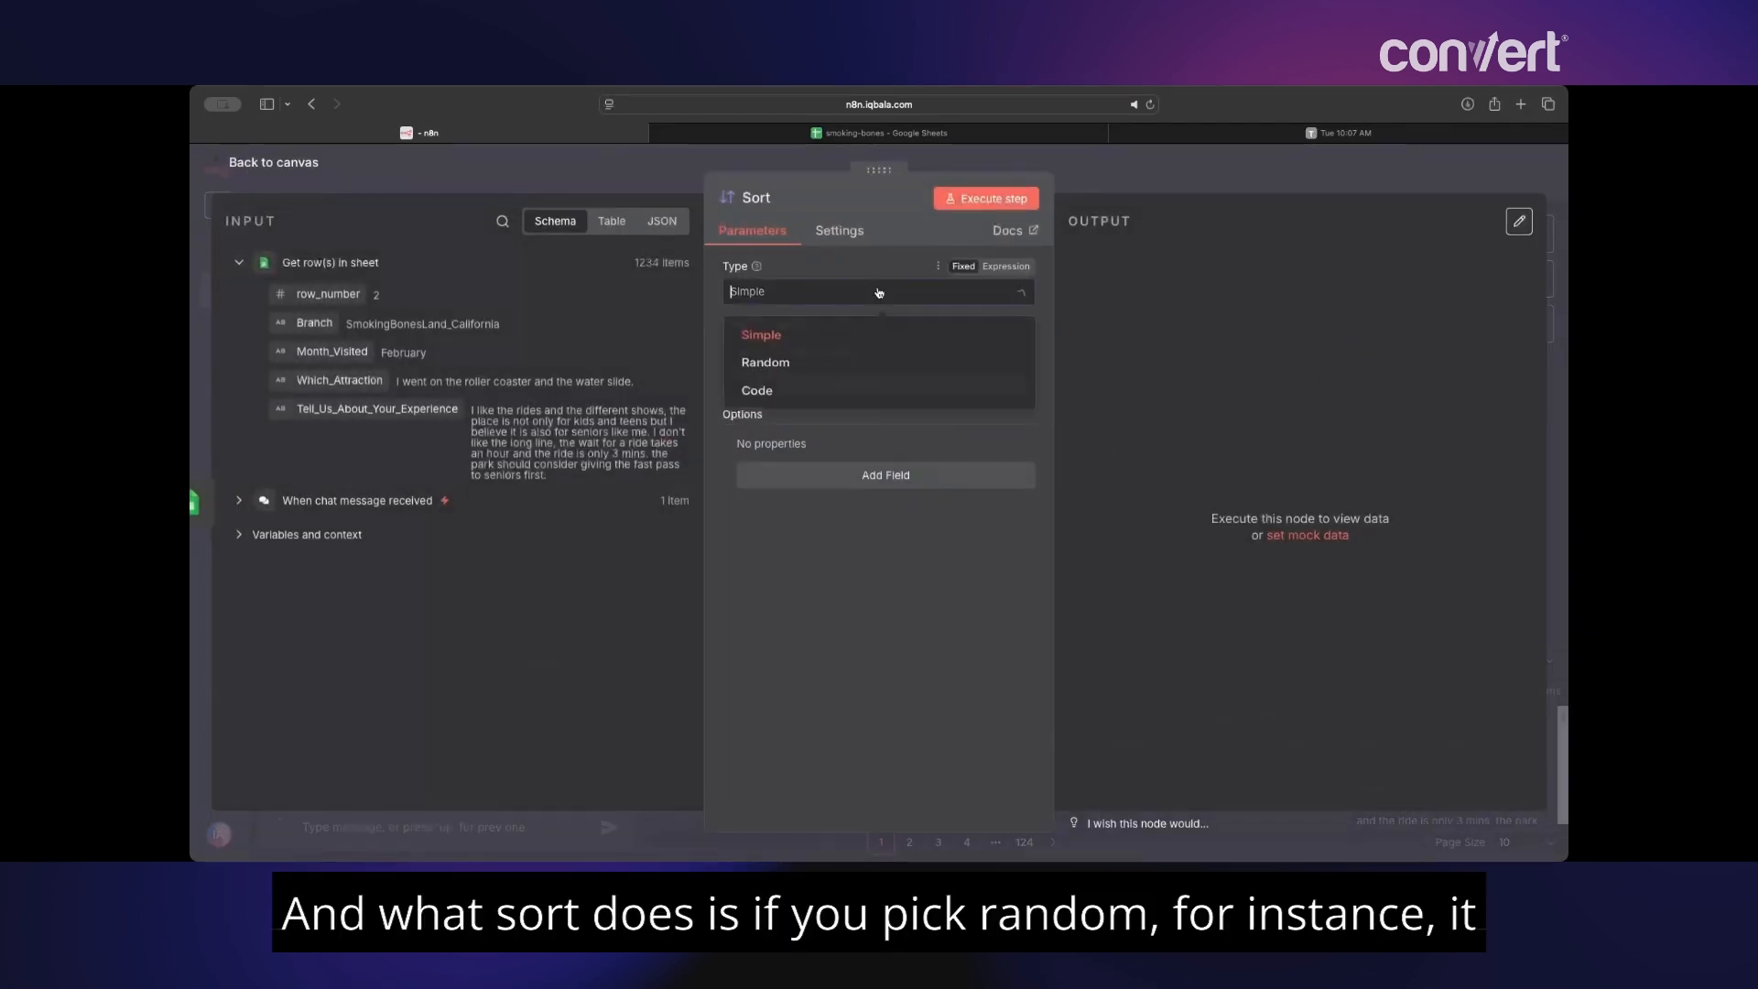
click(849, 367)
- Execute the Sort node three times to compare the row order of each shuffle, and return to the canvas
click(996, 199)
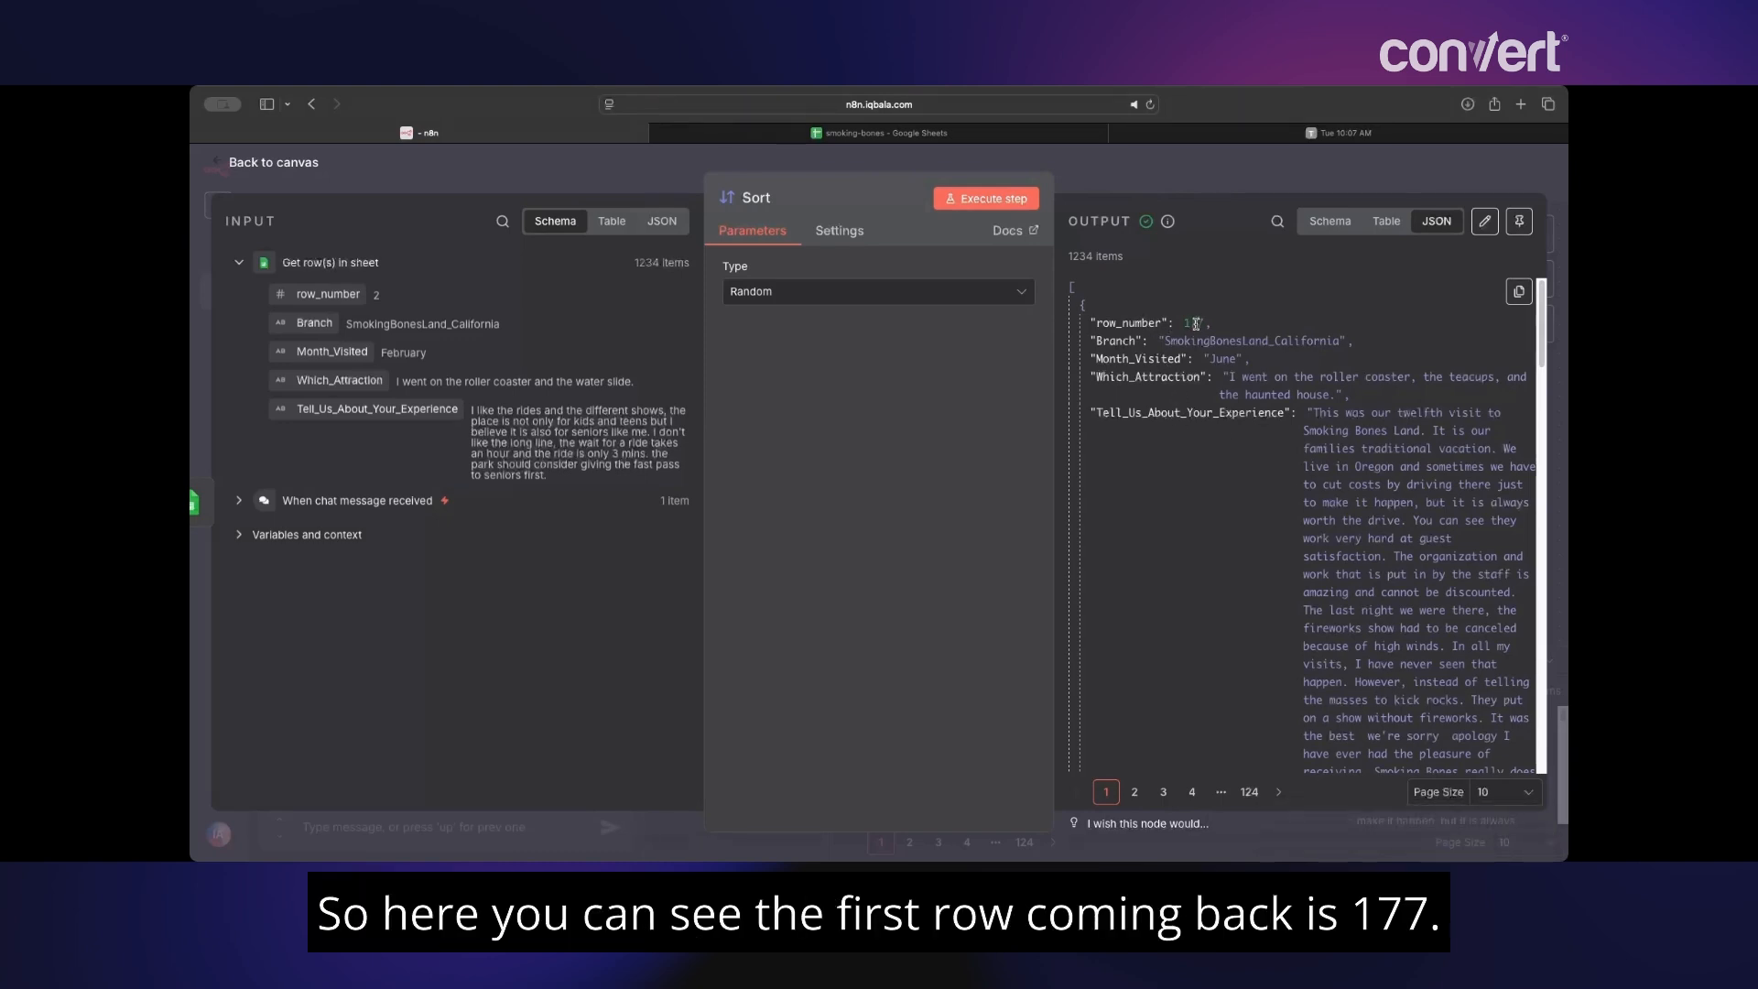
click(1005, 203)
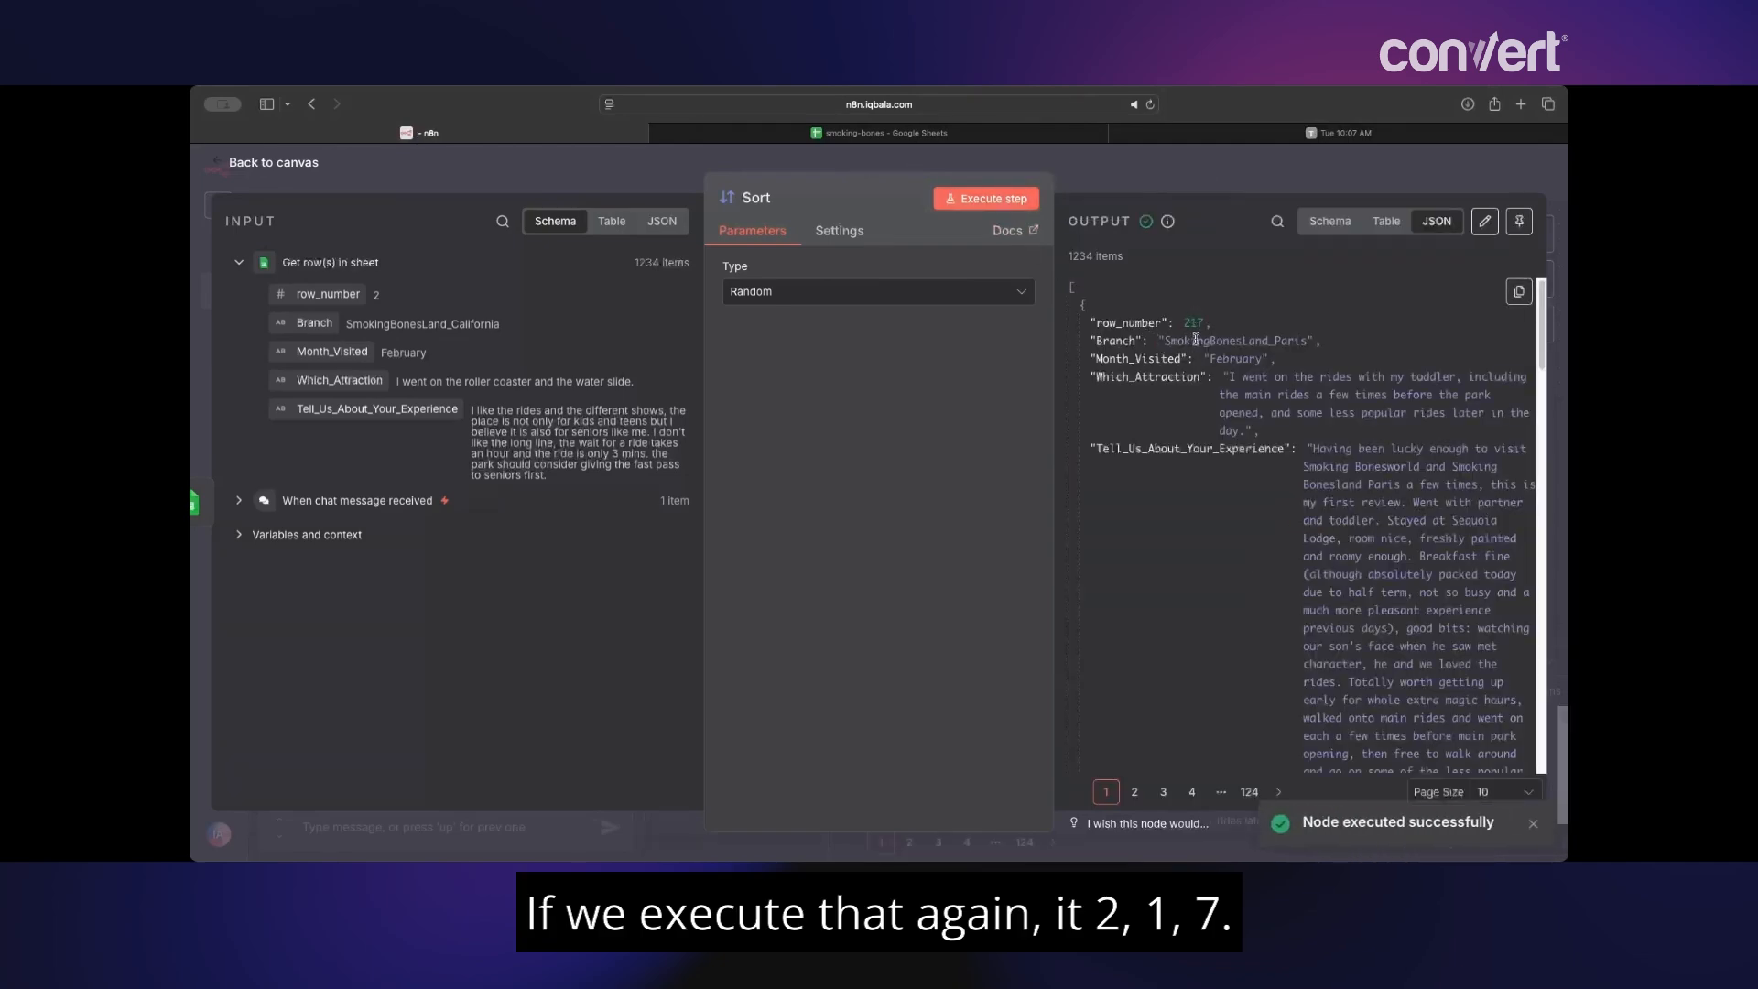
click(994, 199)
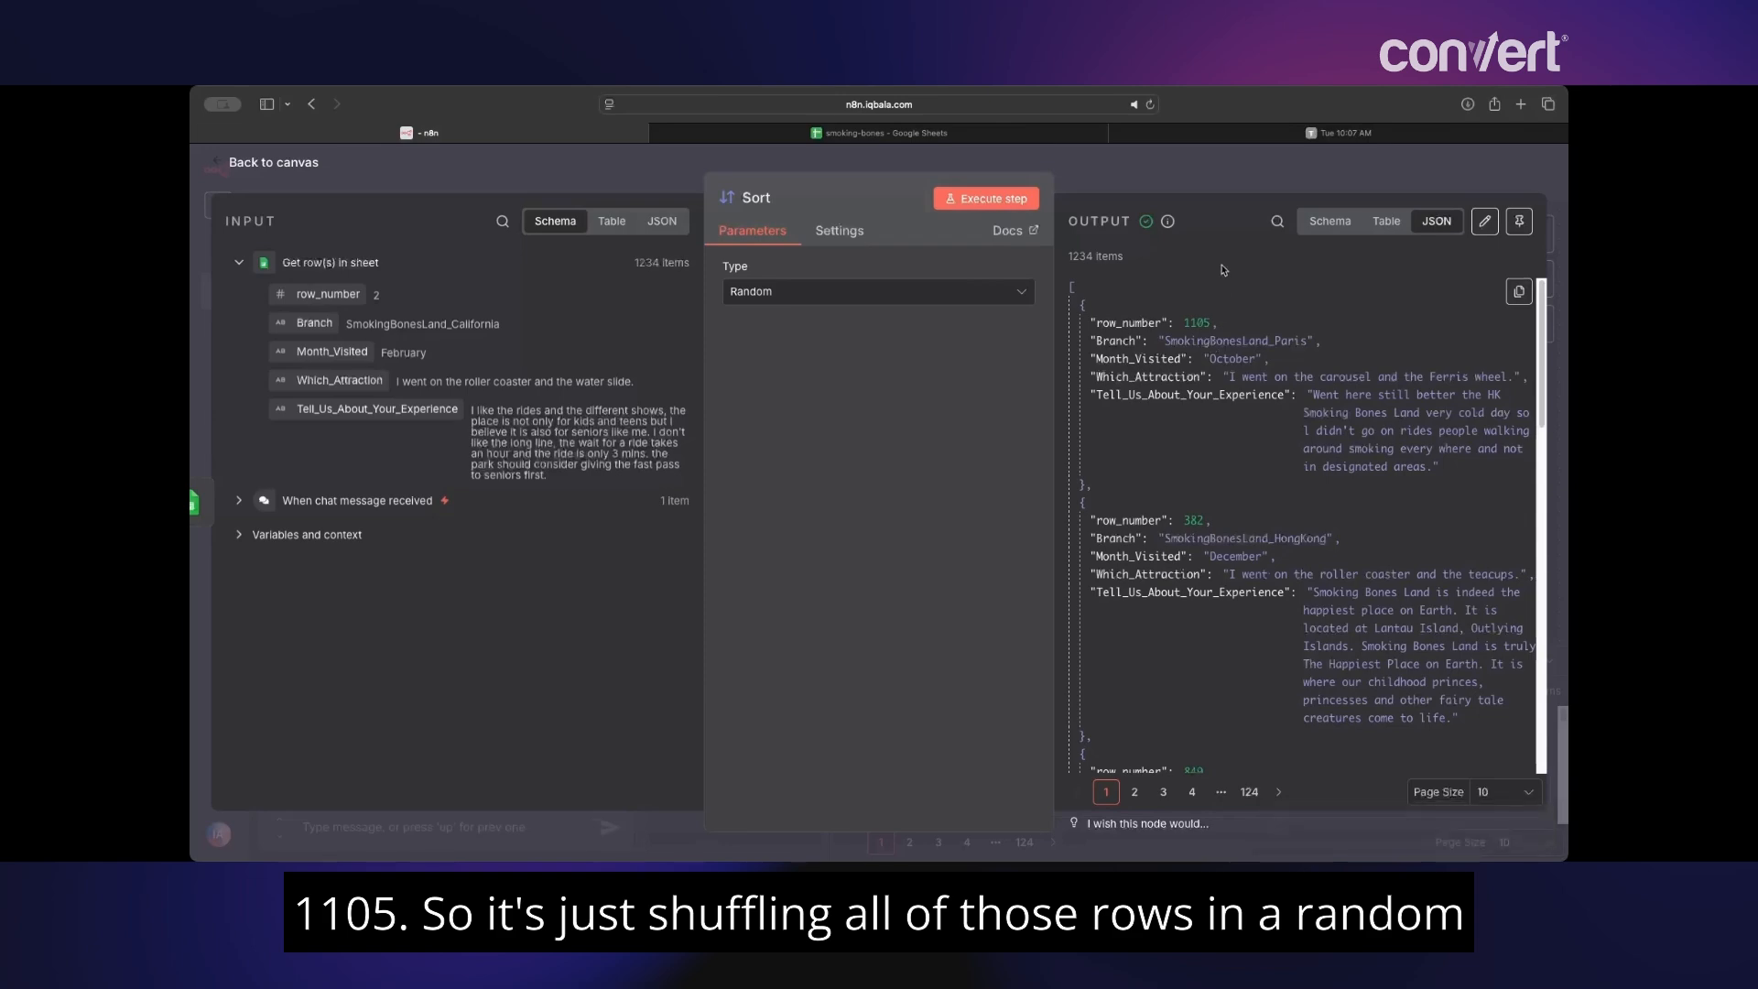
click(1178, 174)
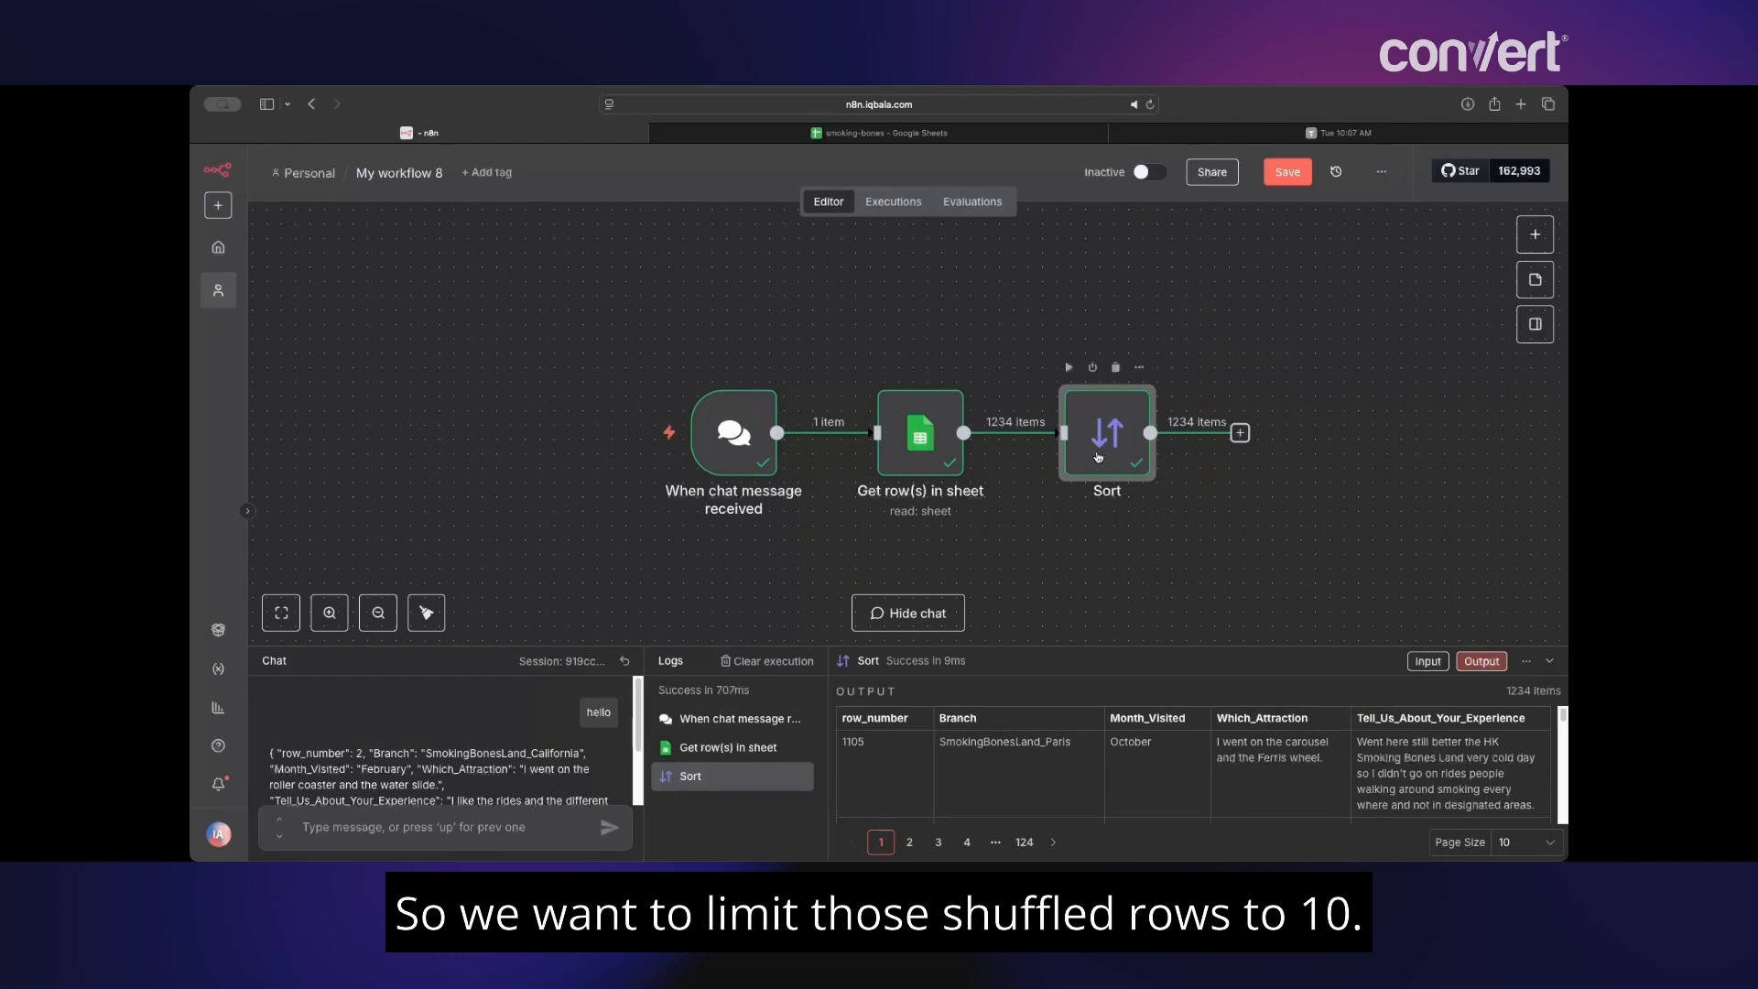
- Connect a Limit node after Sort and set its Max Items to 10, keeping the first items
click(1239, 433)
text(limit)
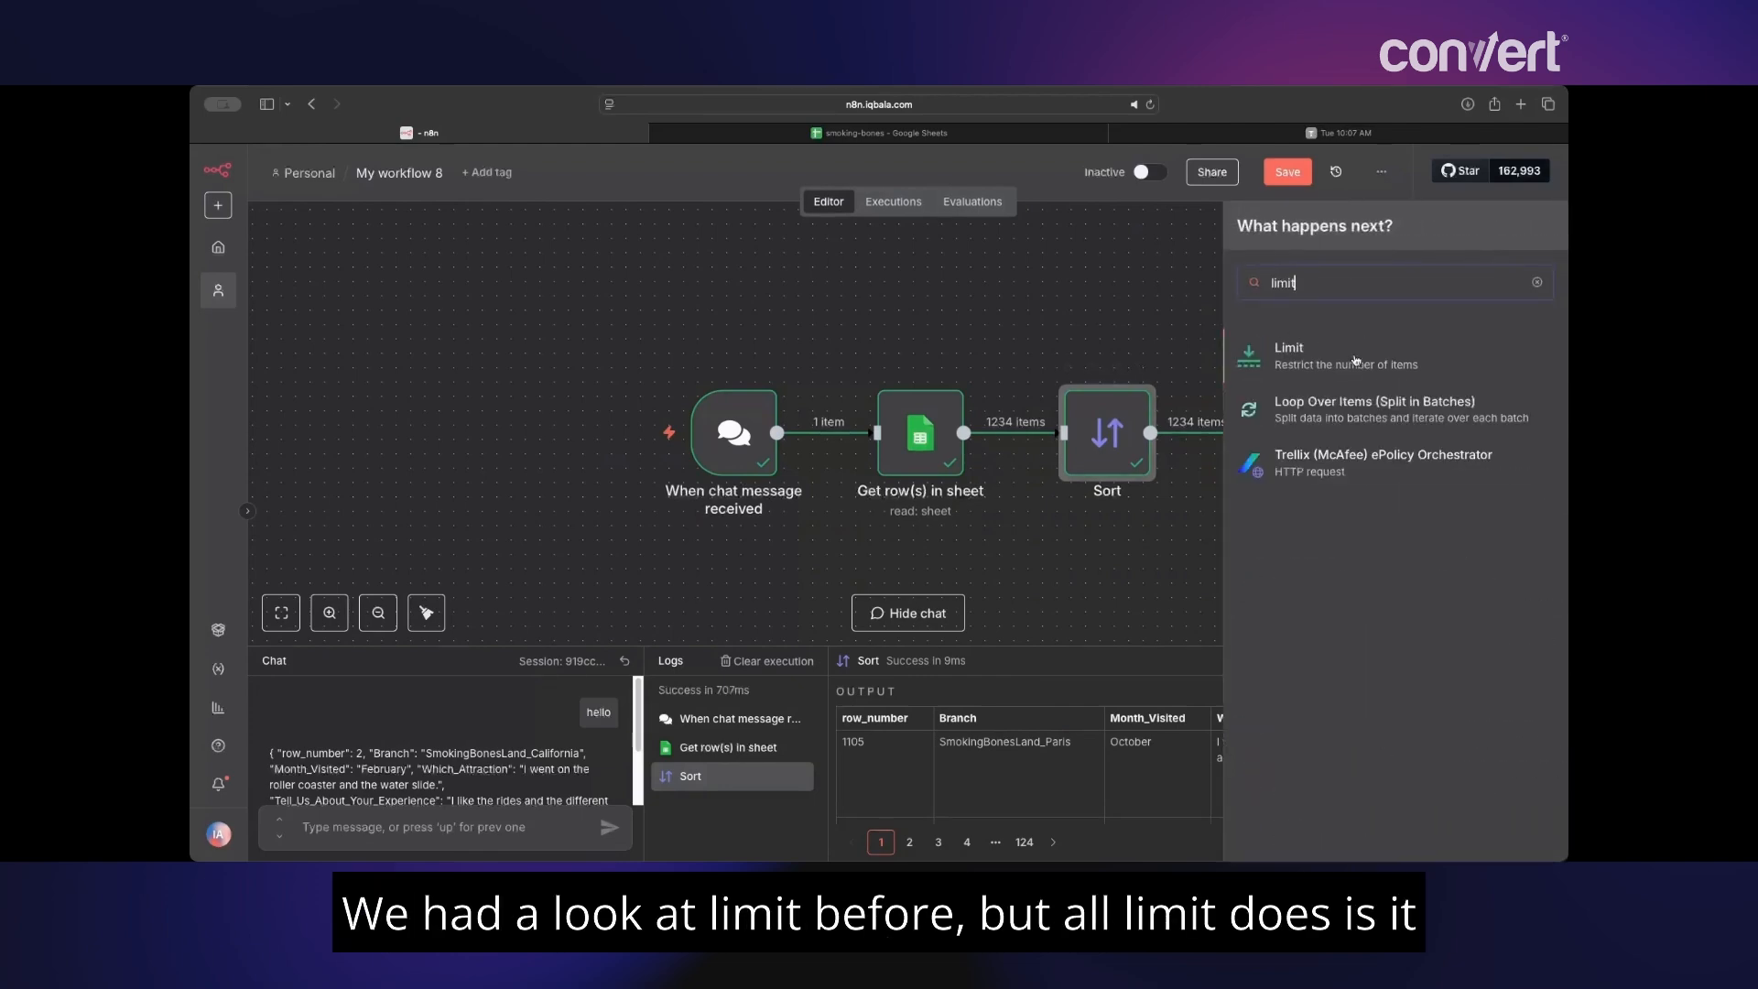
click(1357, 359)
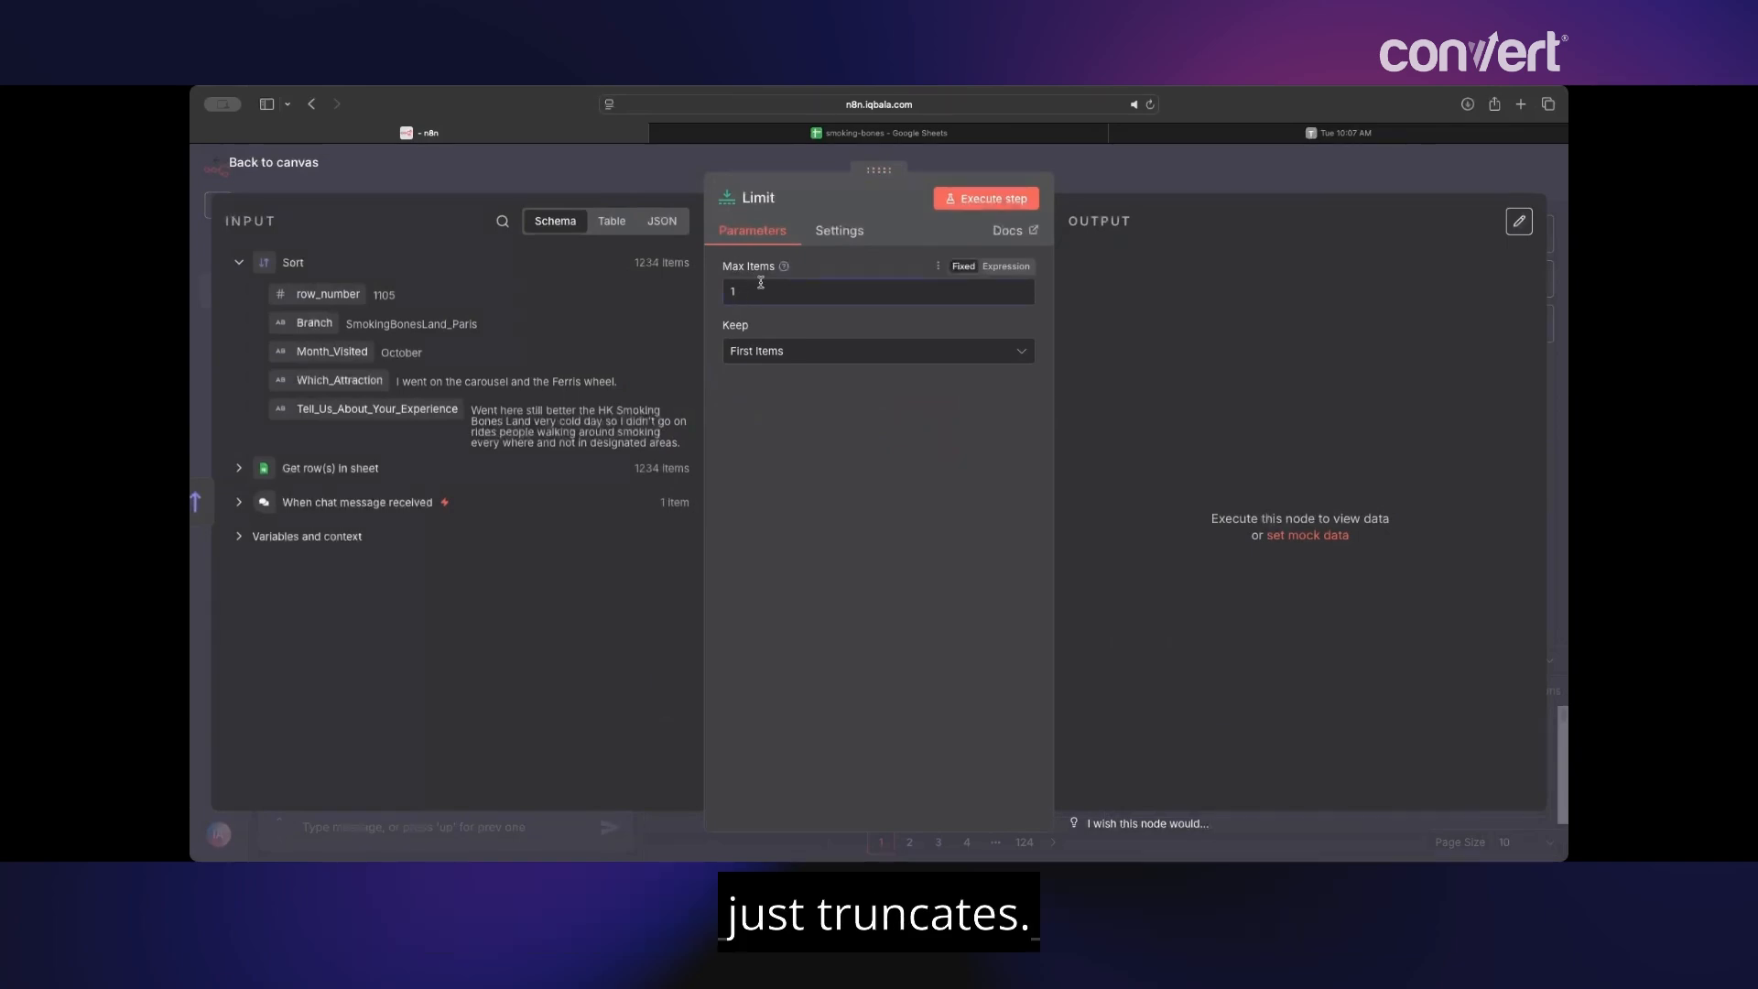
text(0)
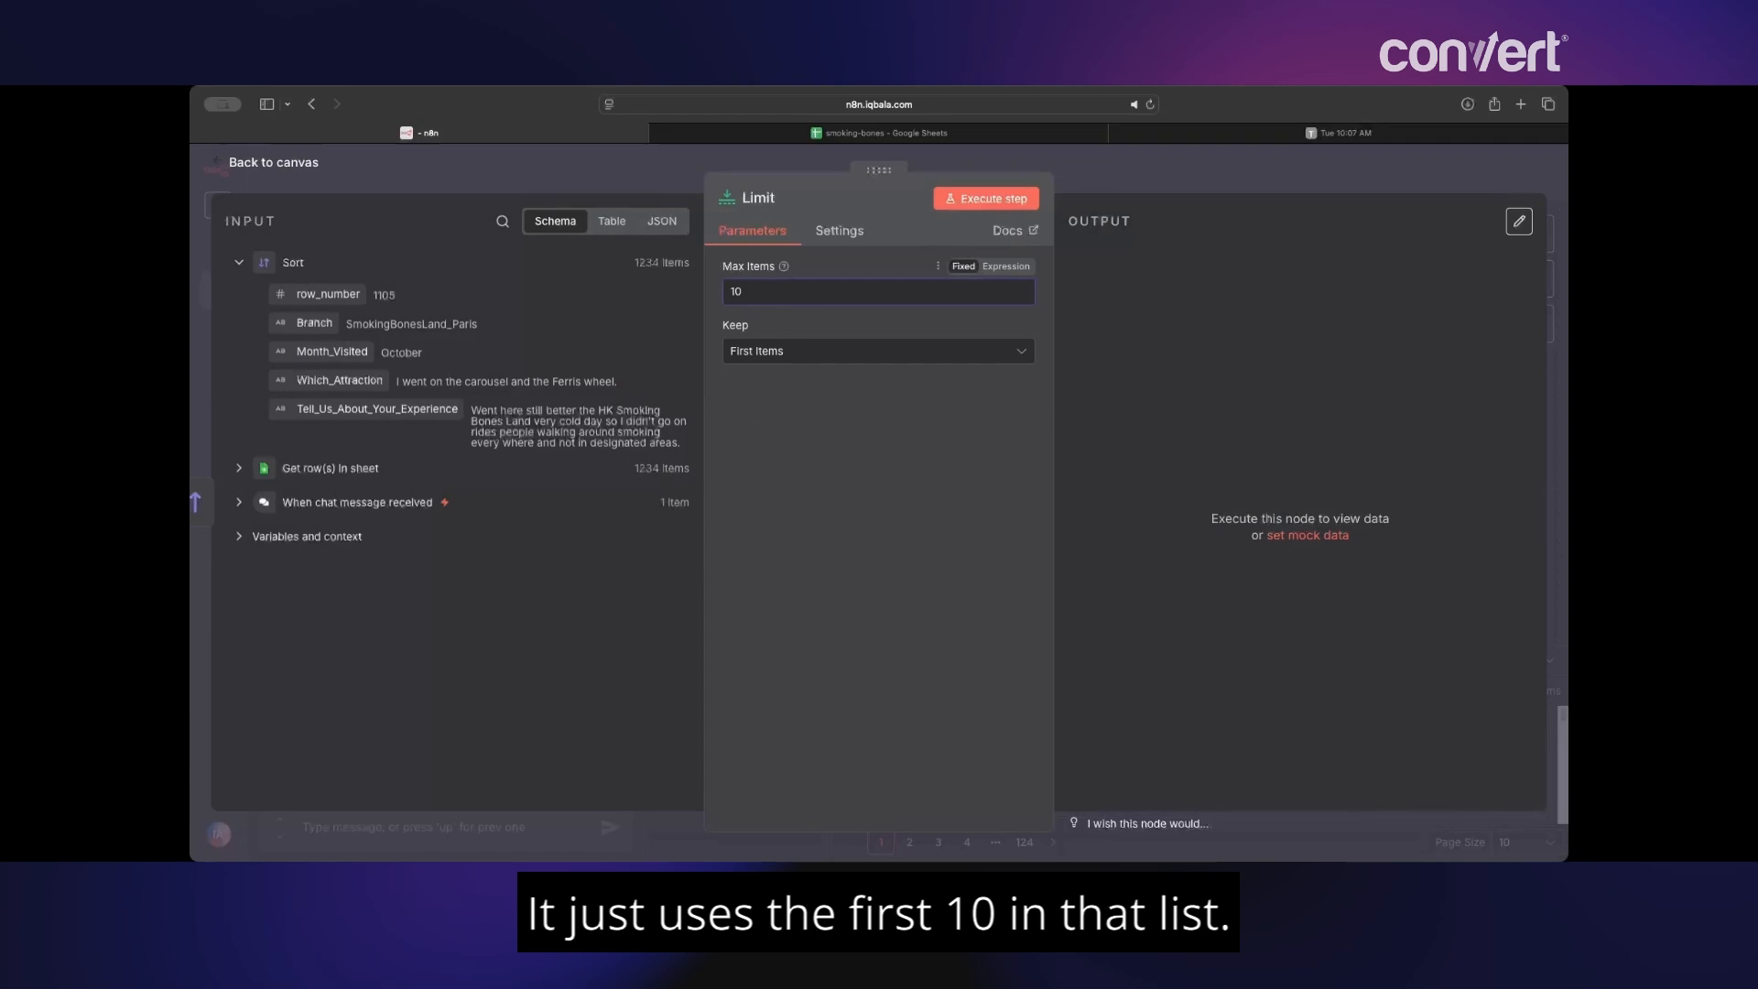
- Execute the Limit node, read through the rows it outputs, and return to the canvas
click(987, 199)
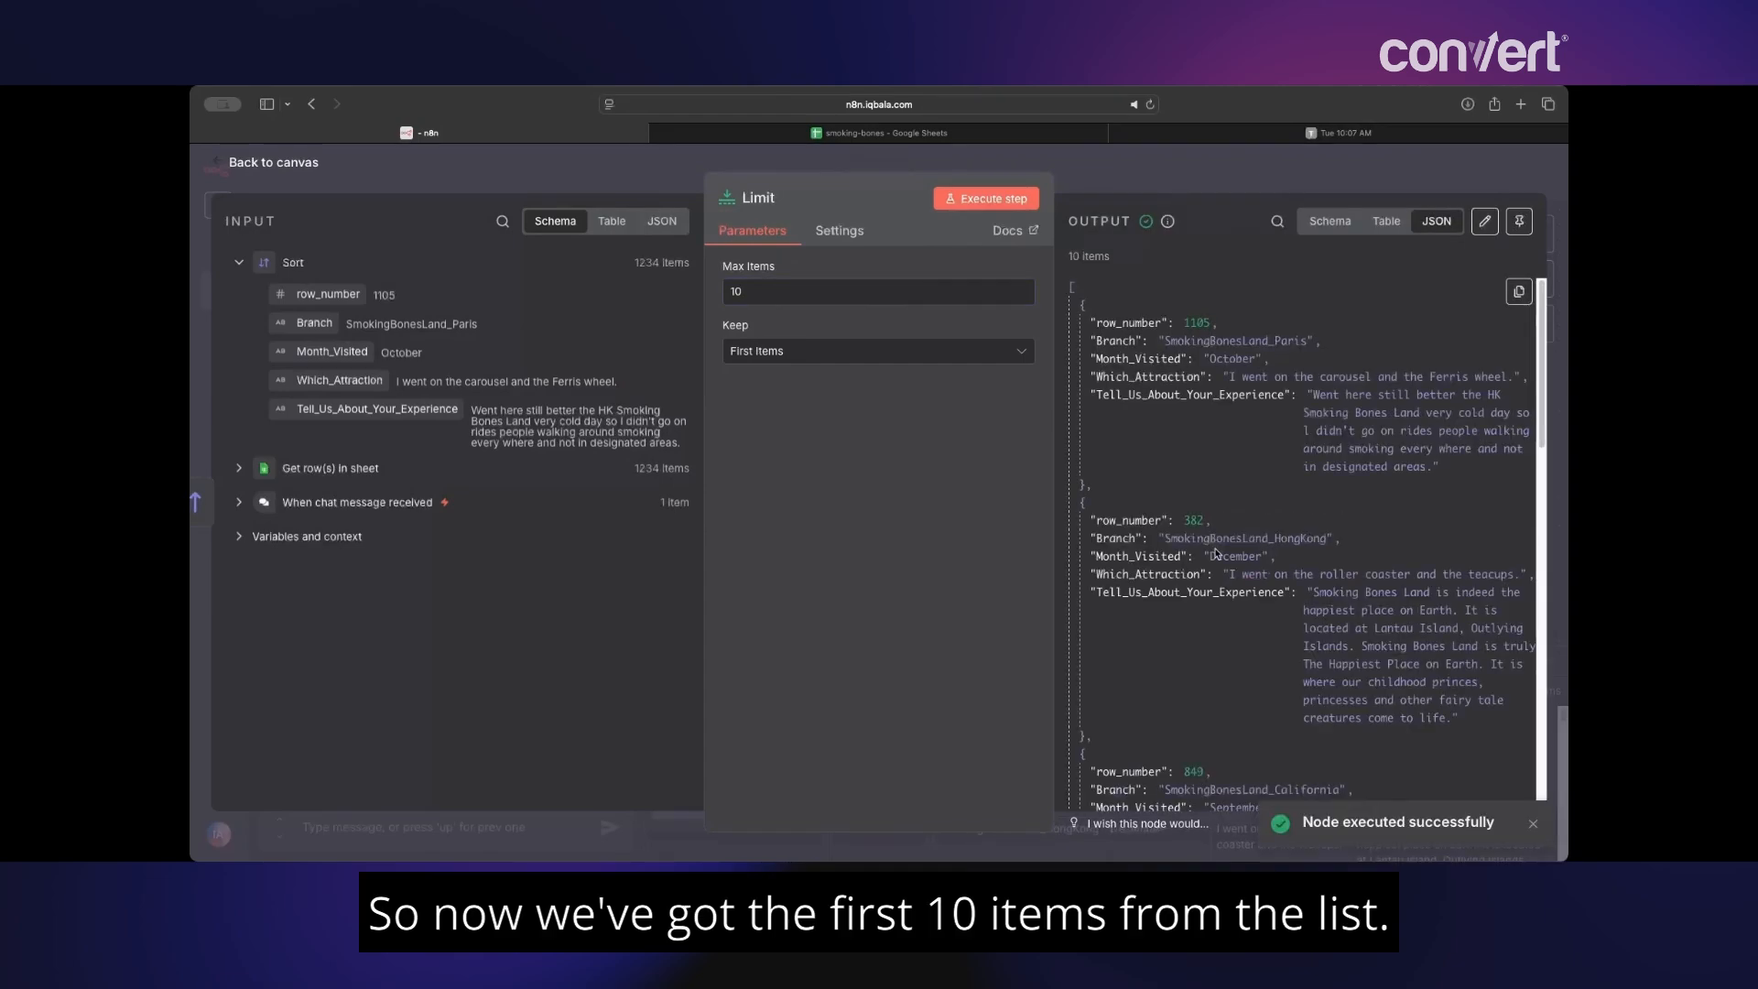
scroll(1216, 549, down, 8)
scroll(1216, 553, up, 8)
scroll(1218, 733, down, 10)
scroll(1218, 740, down, 5)
key(Escape)
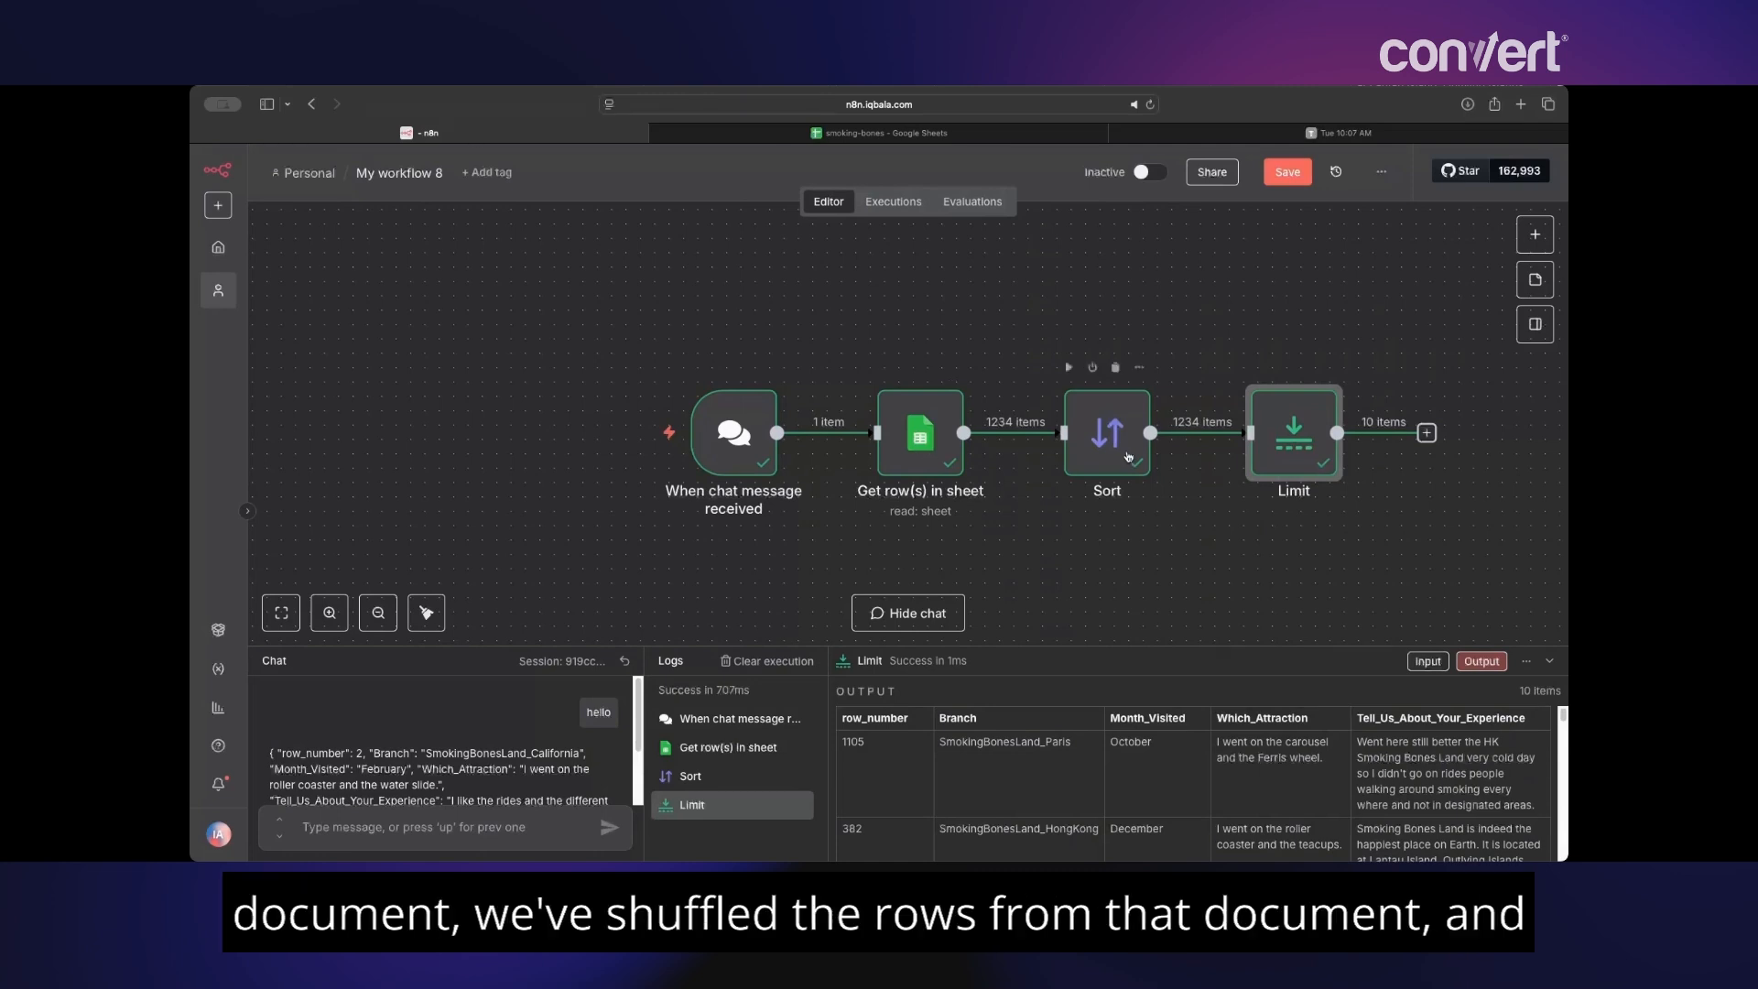
- Connect a Basic LLM Chain node after Limit and set its prompt source to "Define below"
scroll(1126, 457, right, 4)
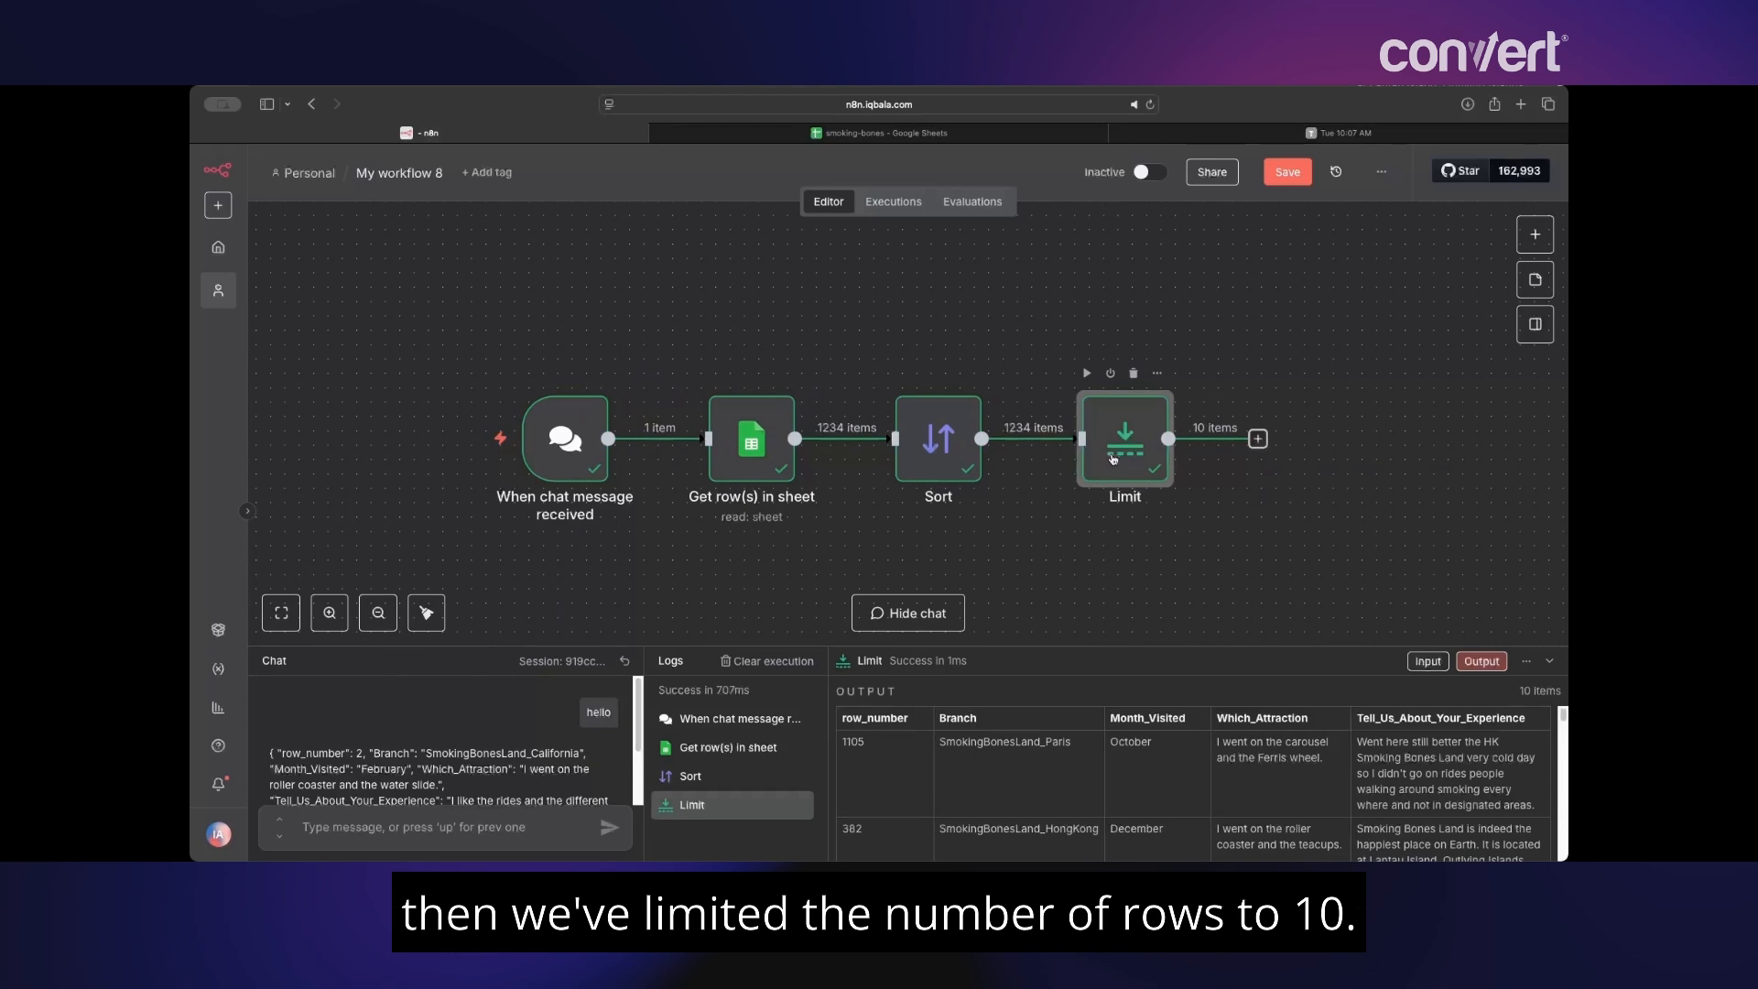
click(1258, 439)
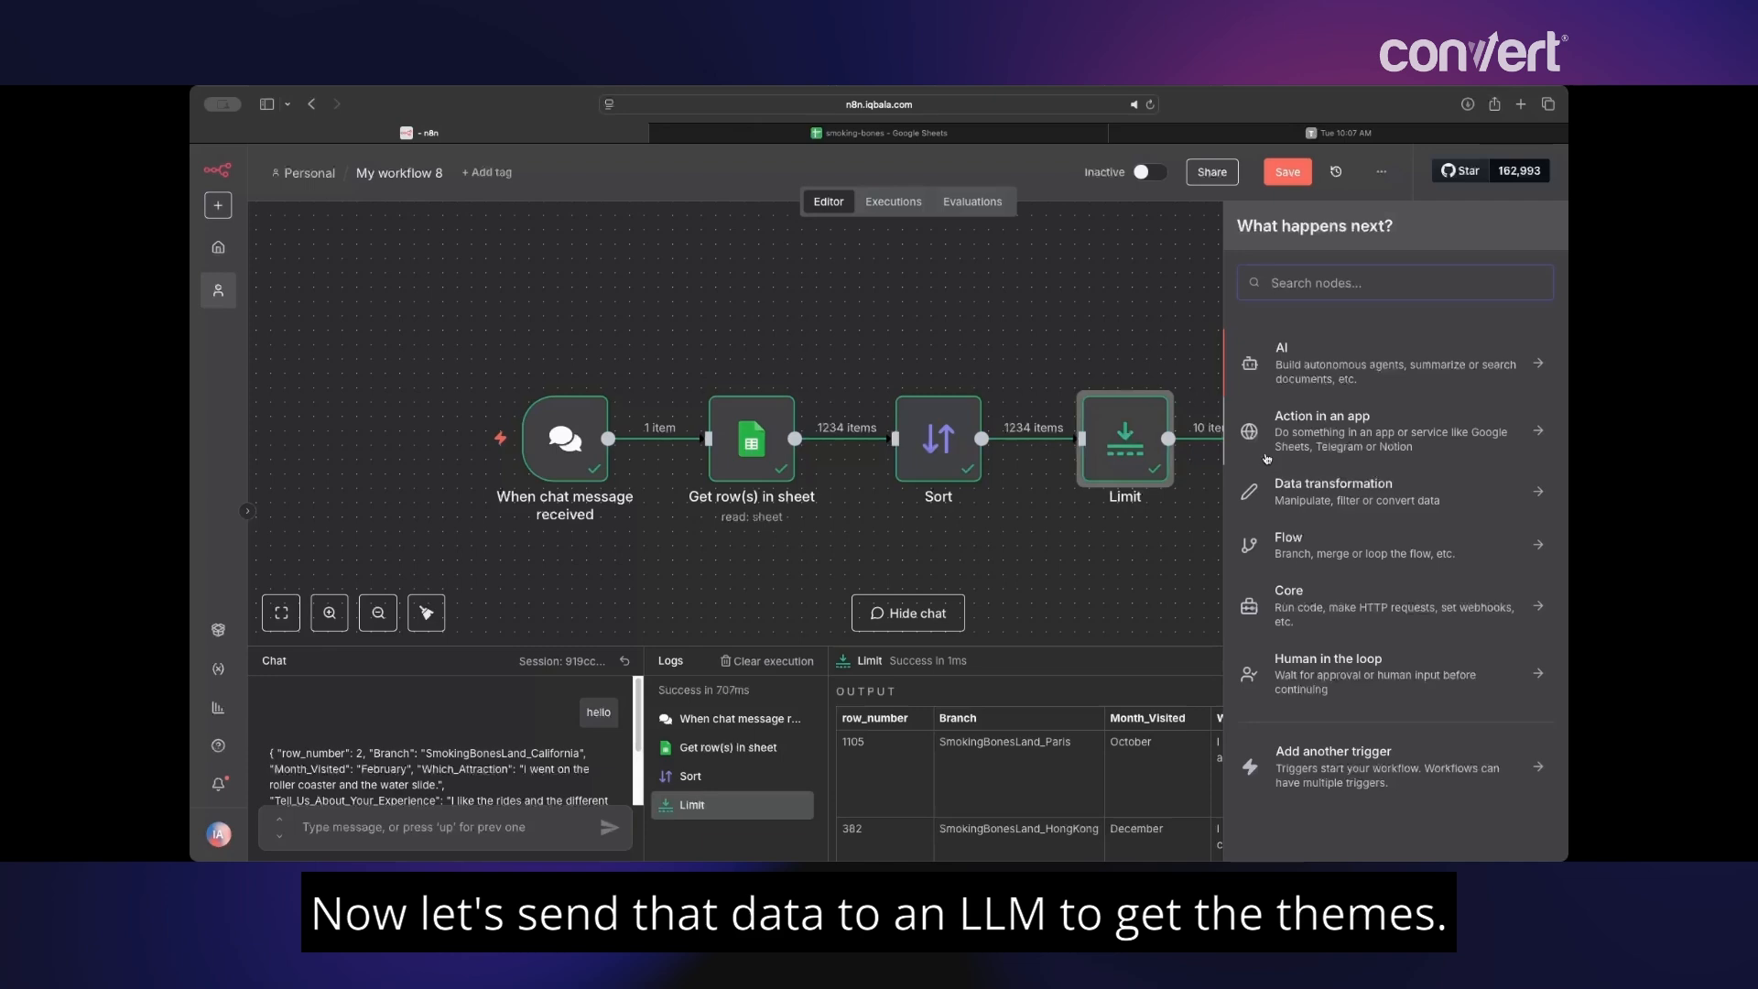
text(basic)
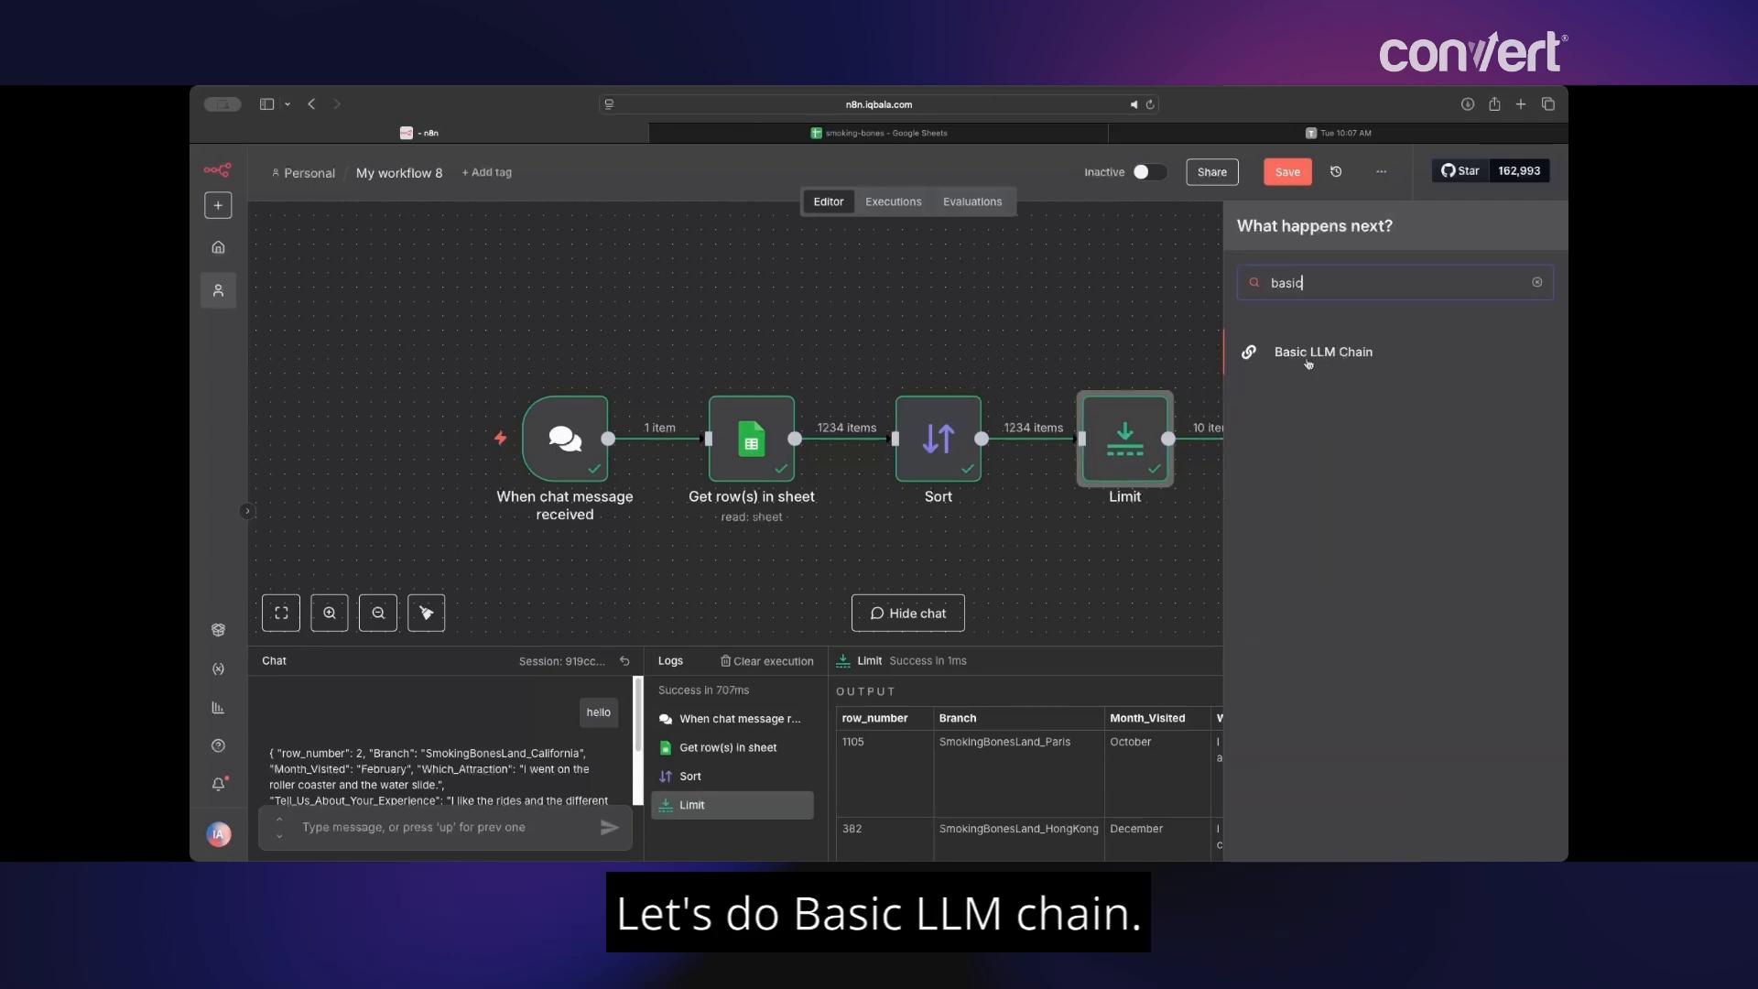
key(Return)
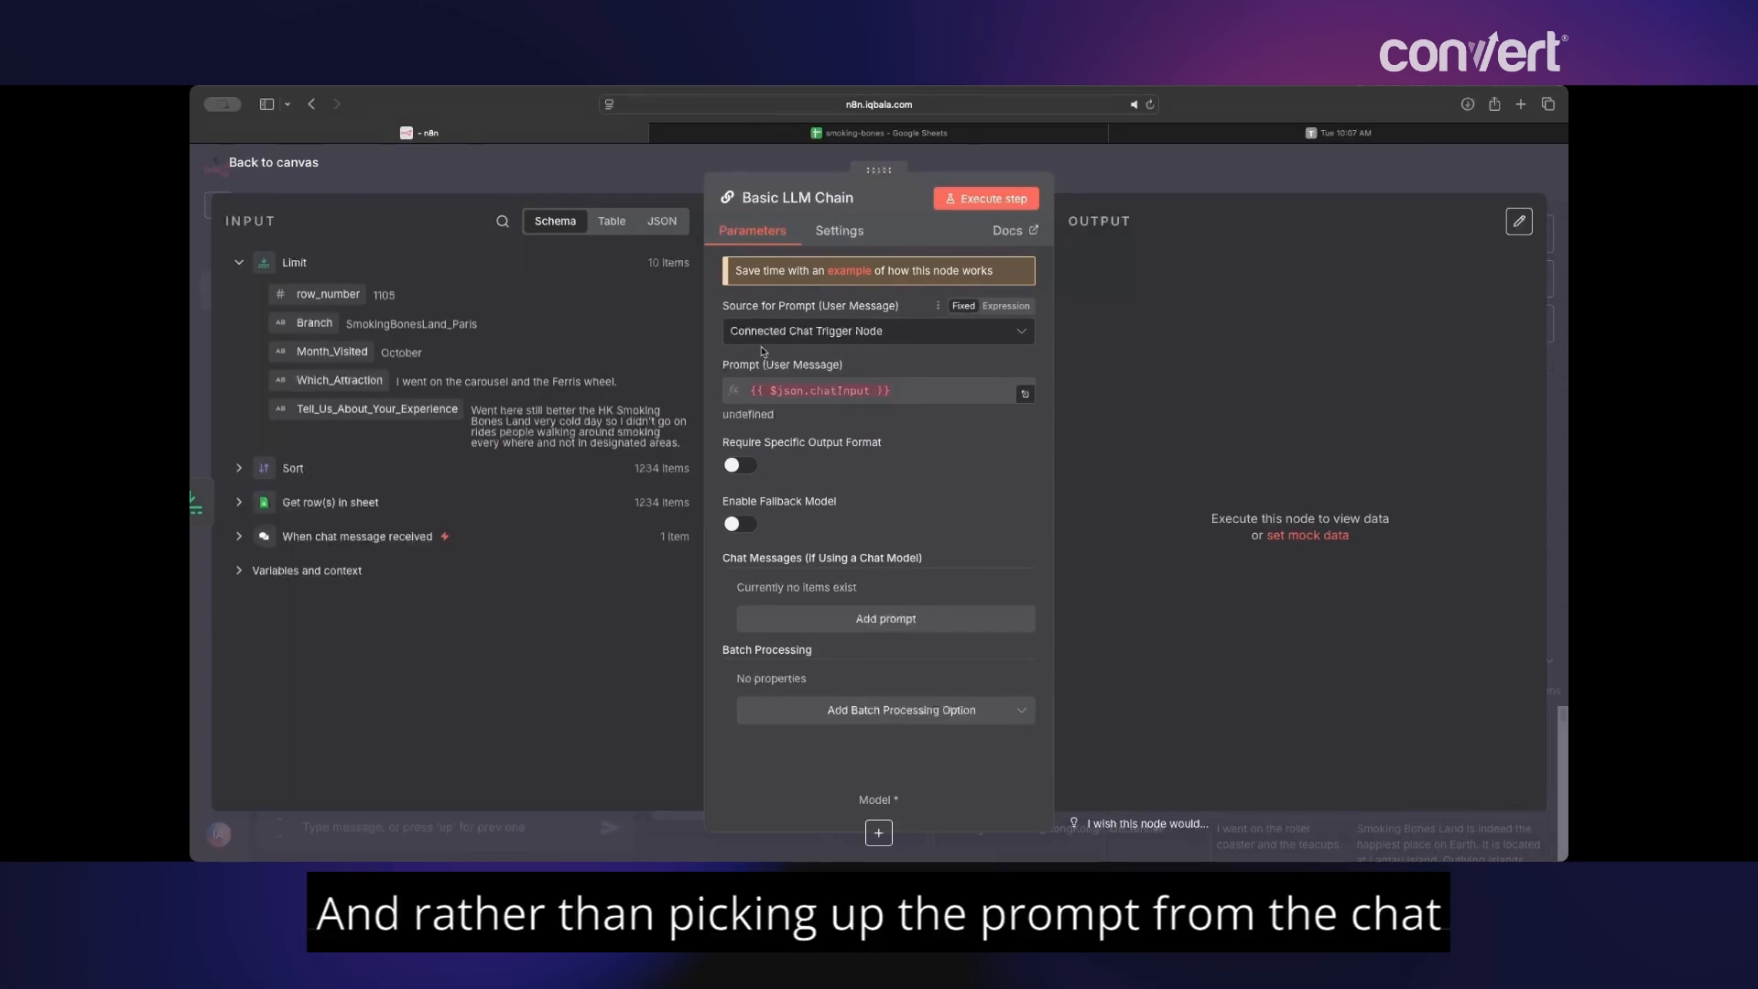
click(879, 334)
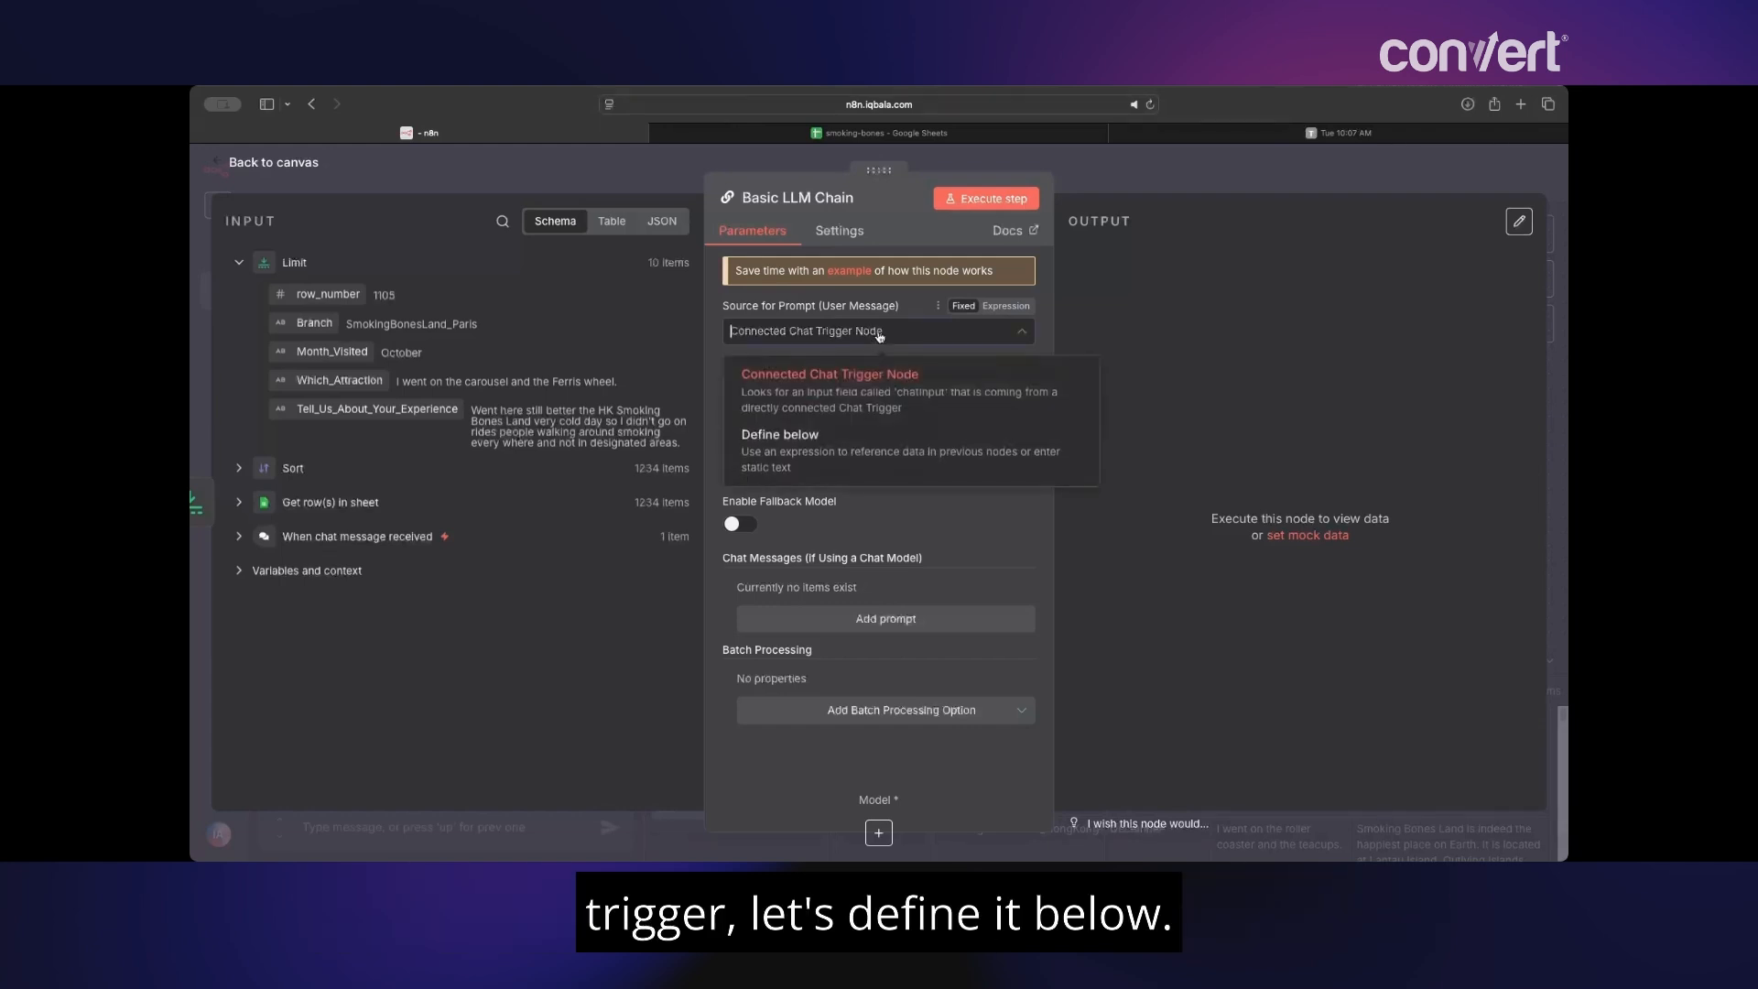
click(876, 456)
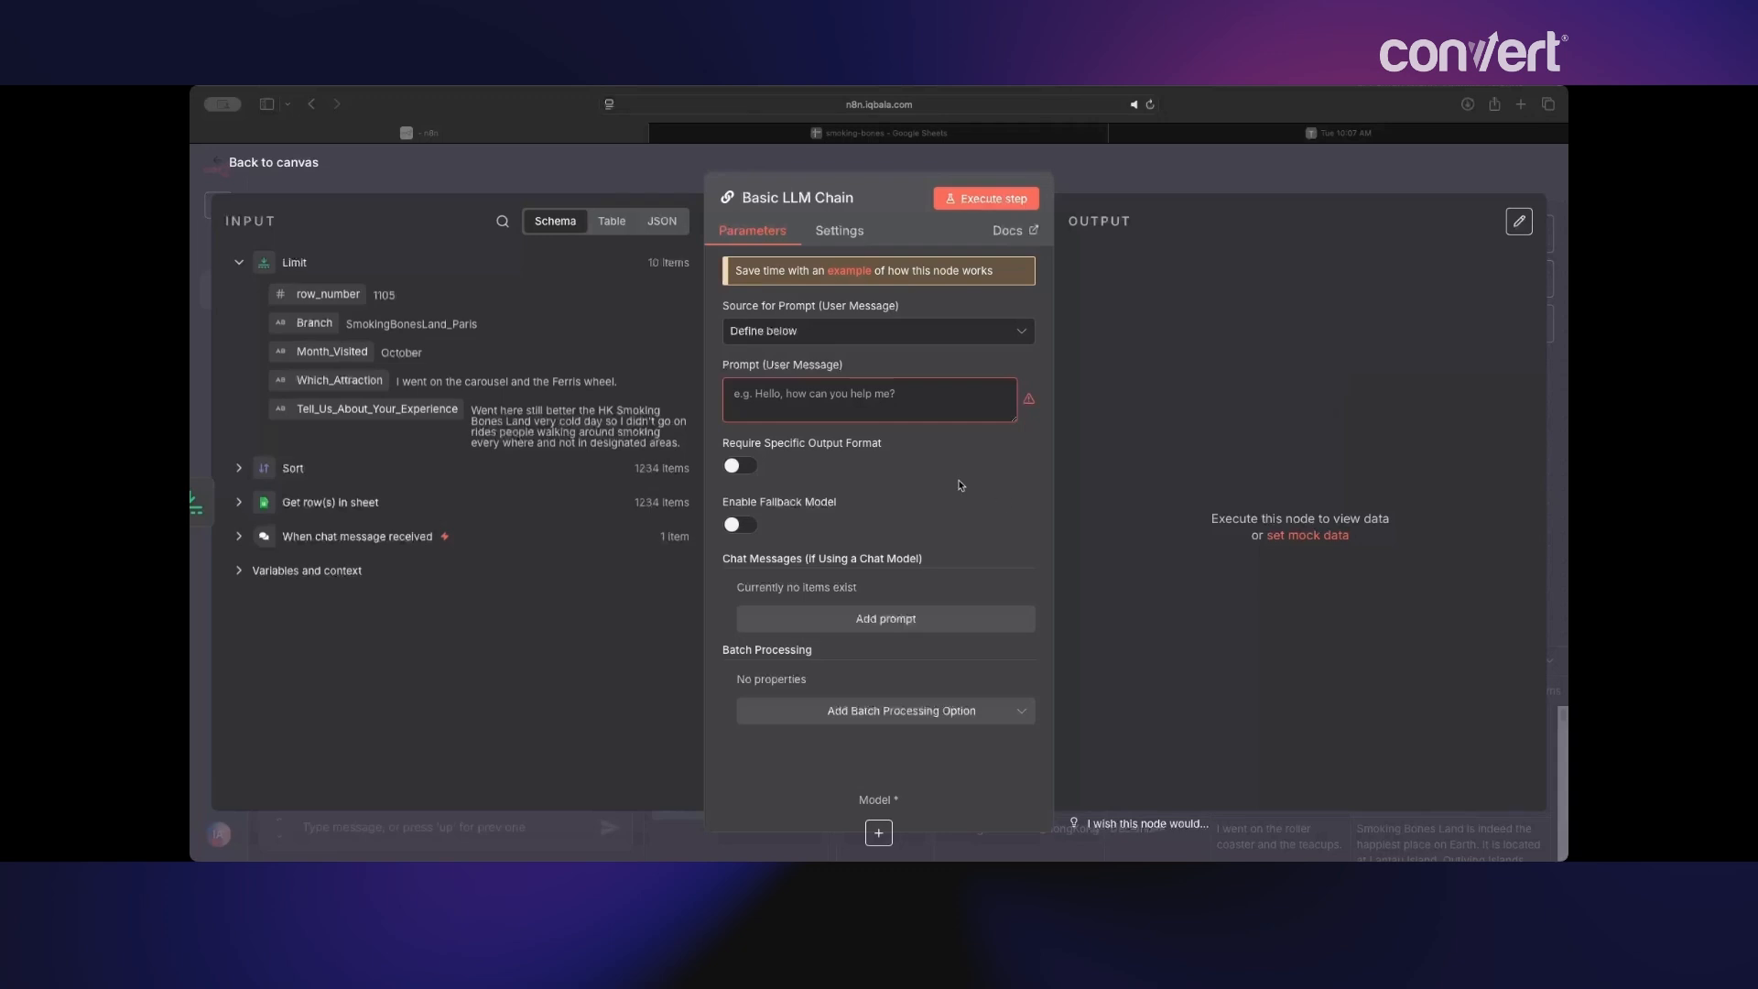
- Write the user prompt "Give me themes that describe the following user feedback, return as a list of themes:" using the expression editor
click(810, 395)
text(Give me themes that describe the following user feedback:)
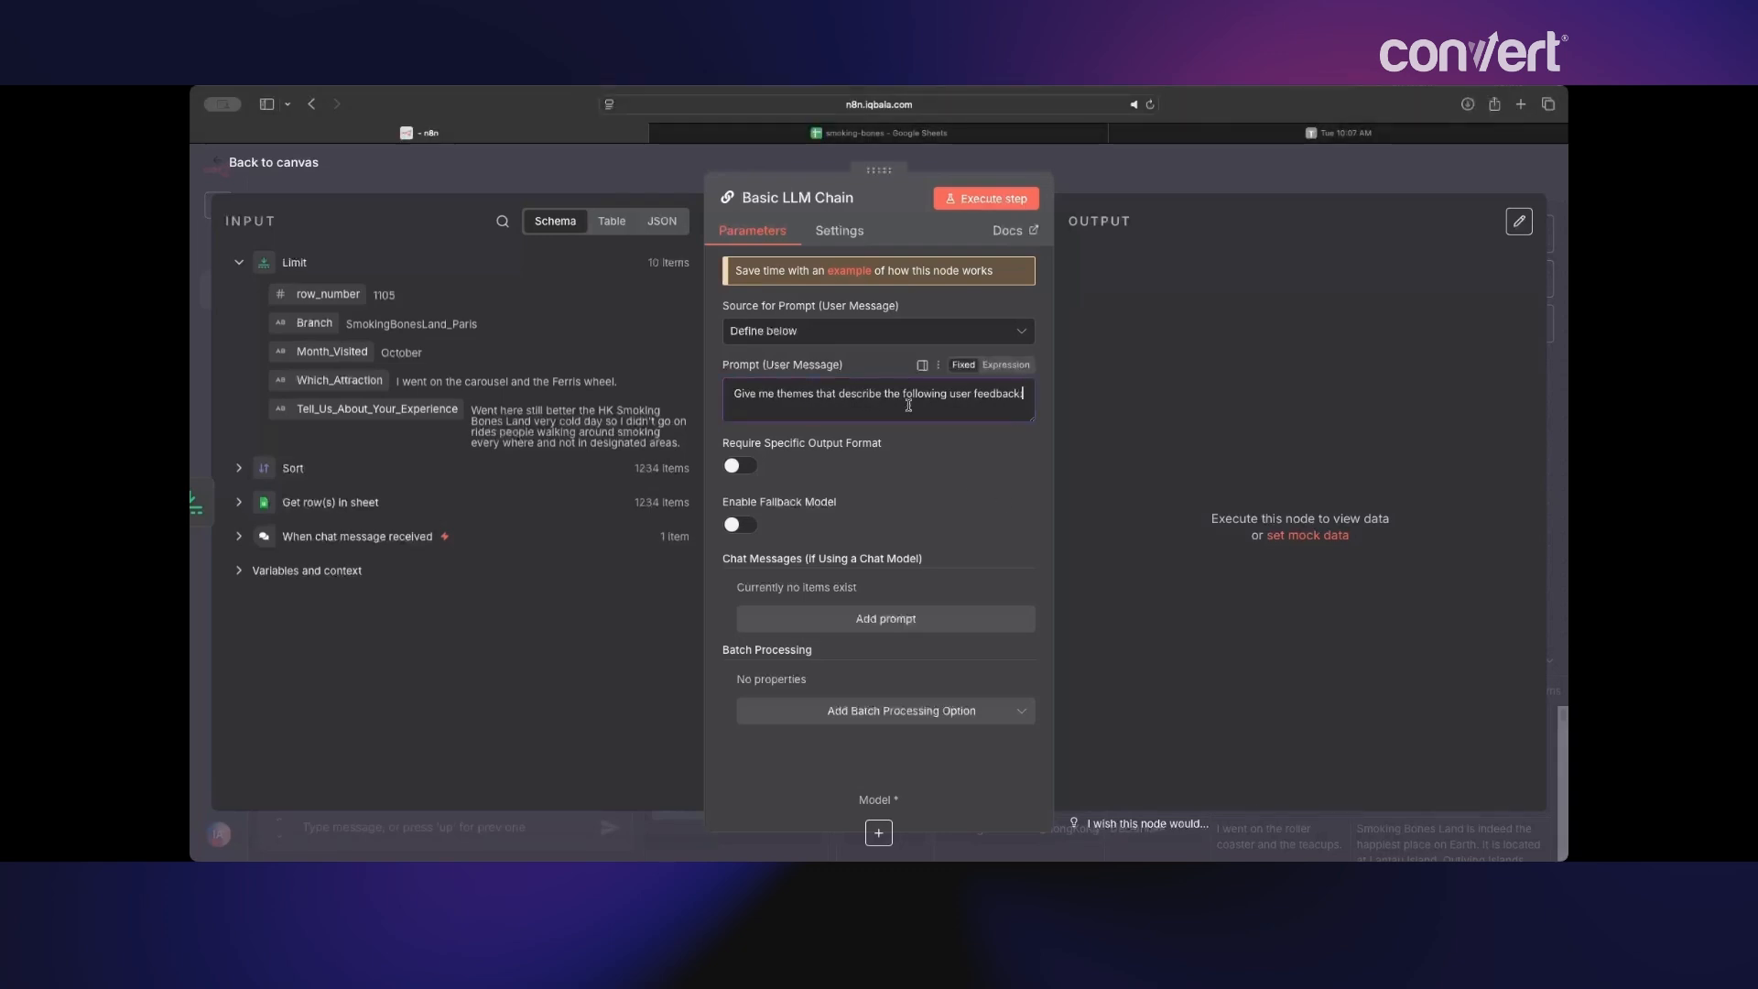
click(1024, 412)
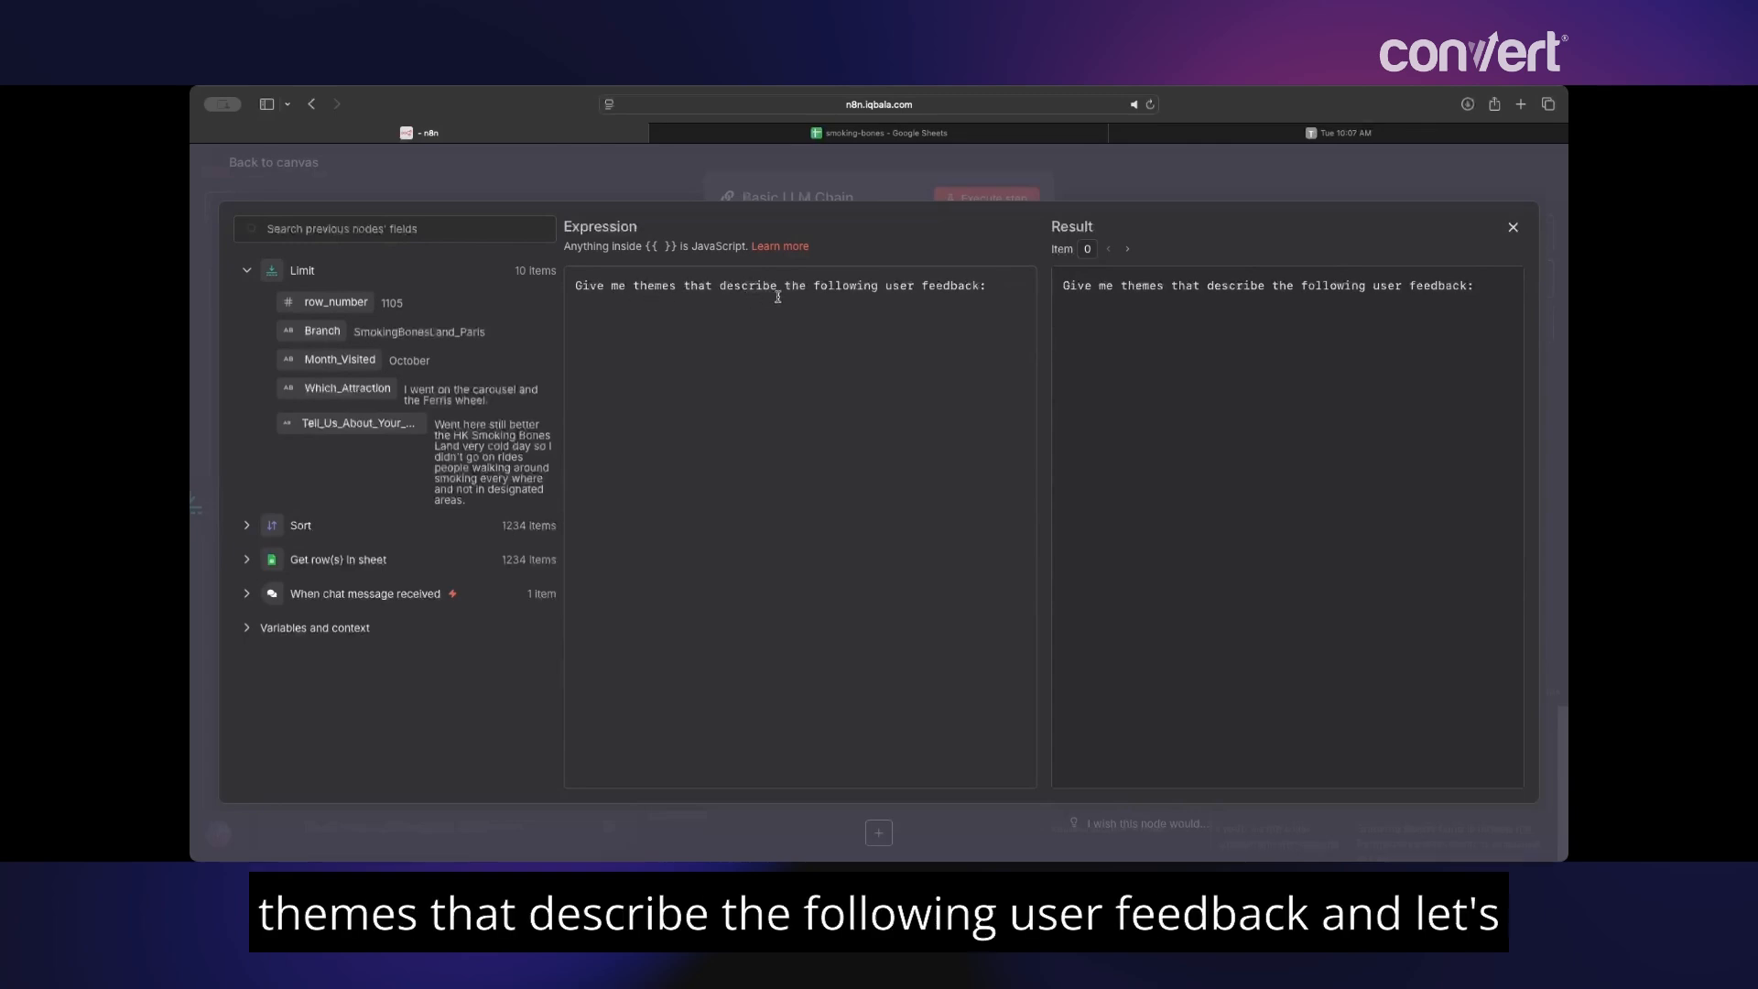
click(978, 287)
text(, )
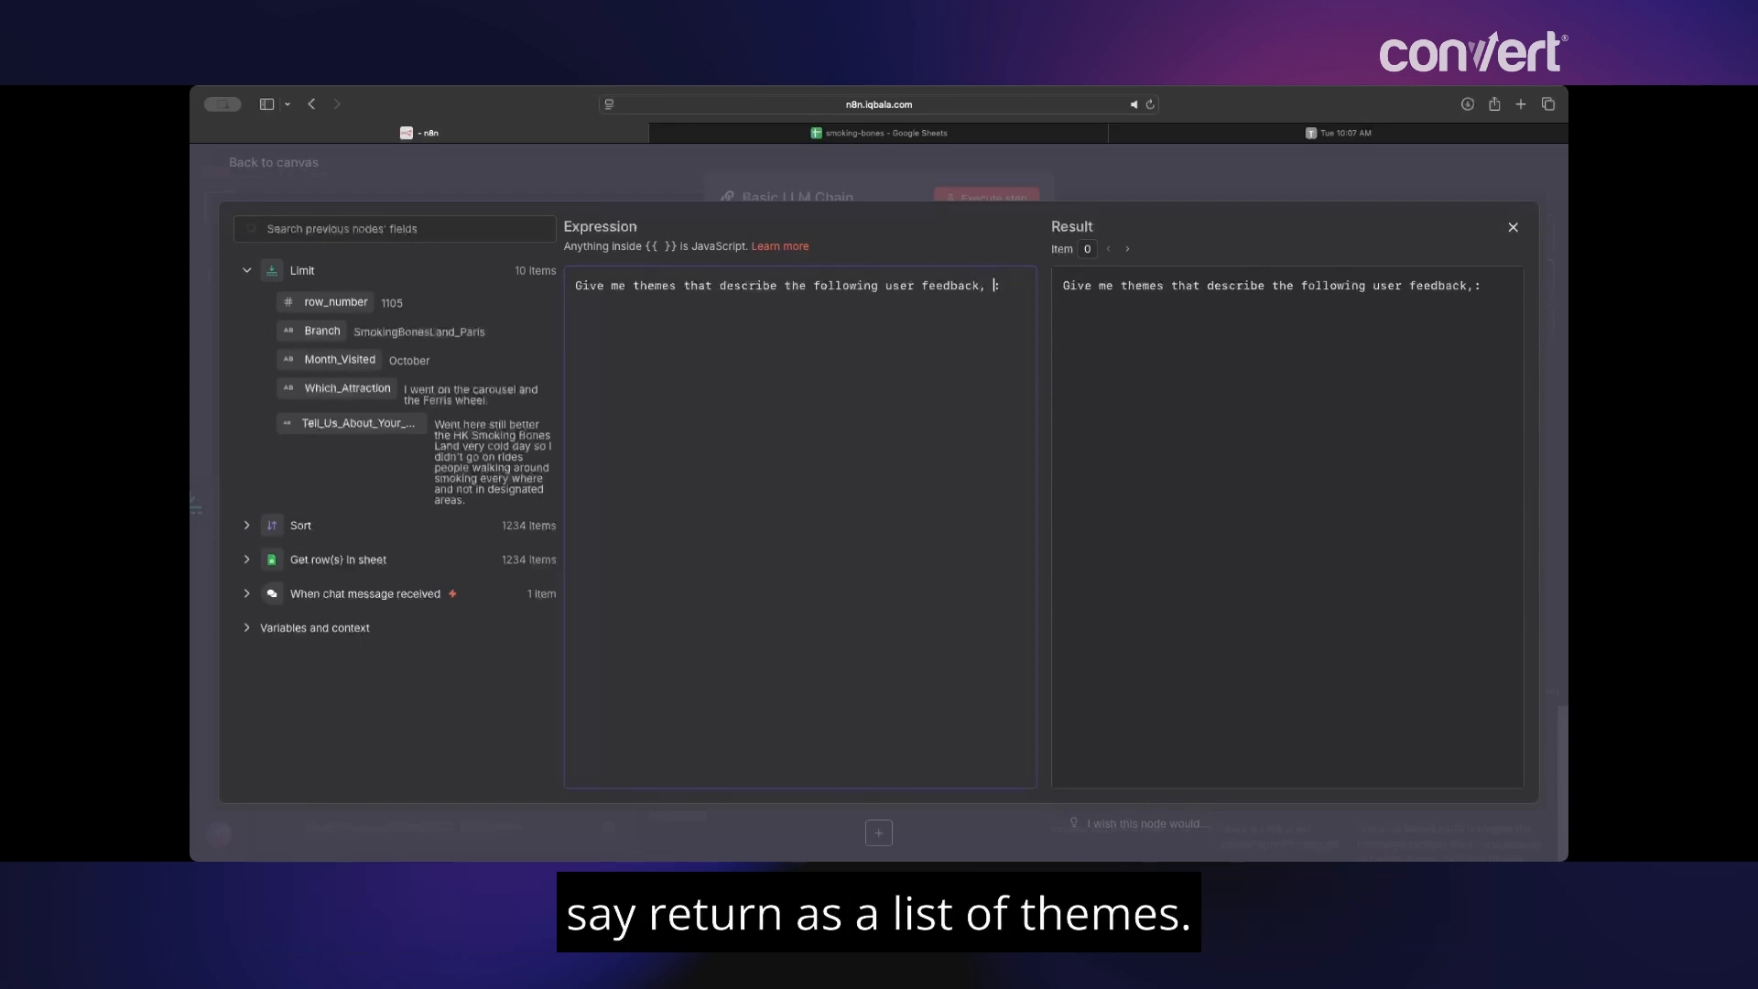
text(return as a list of themes)
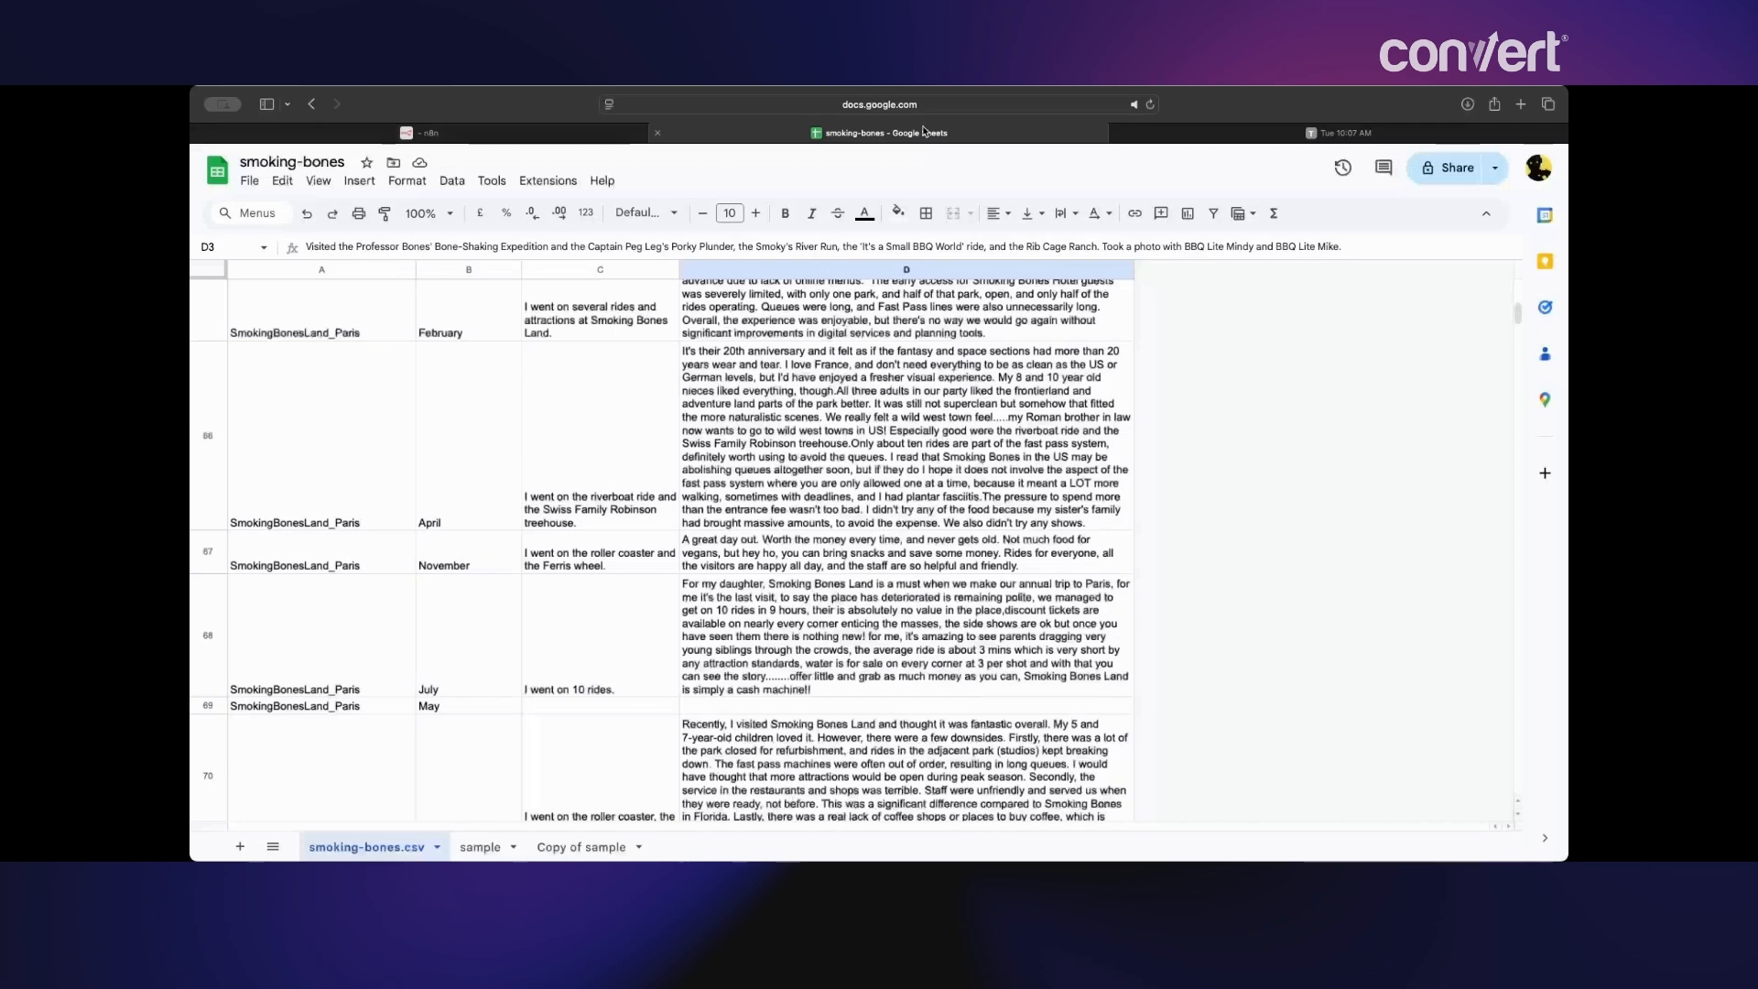
- Check the feedback column's name in the Google Sheets file and insert Limit's Tell_Us_About_Your_Experience field below the prompt text in n8n
click(879, 133)
scroll(872, 371, up, 15)
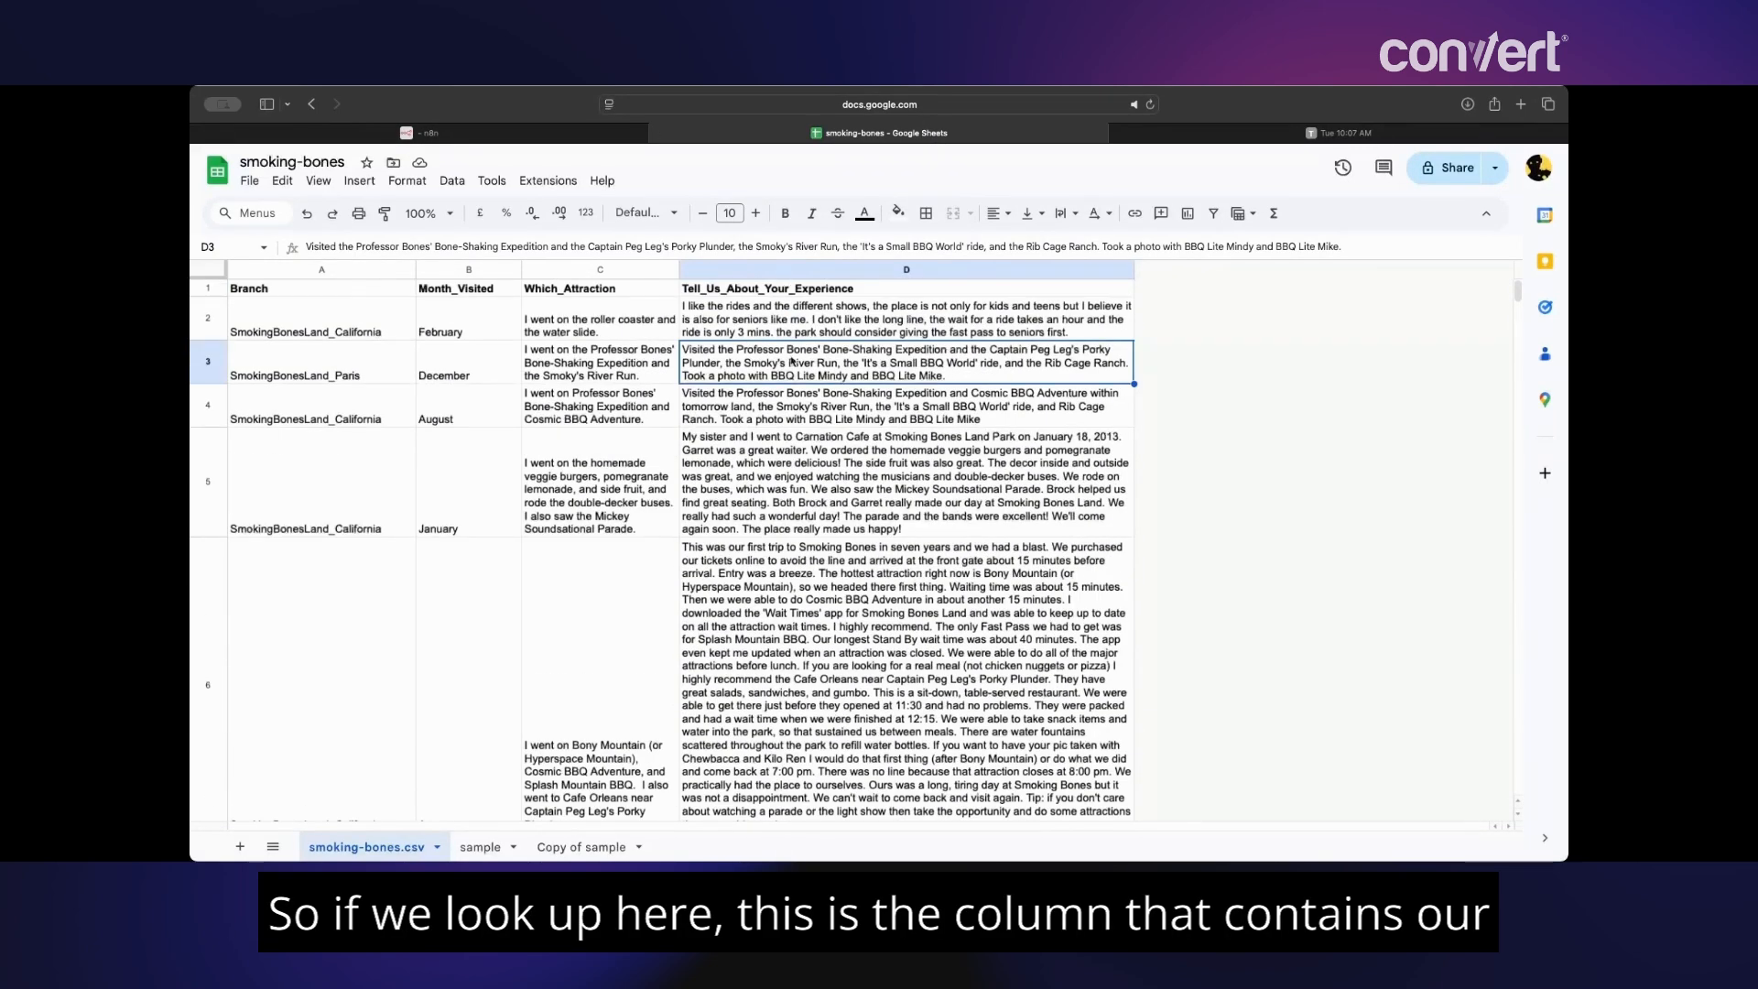
click(632, 138)
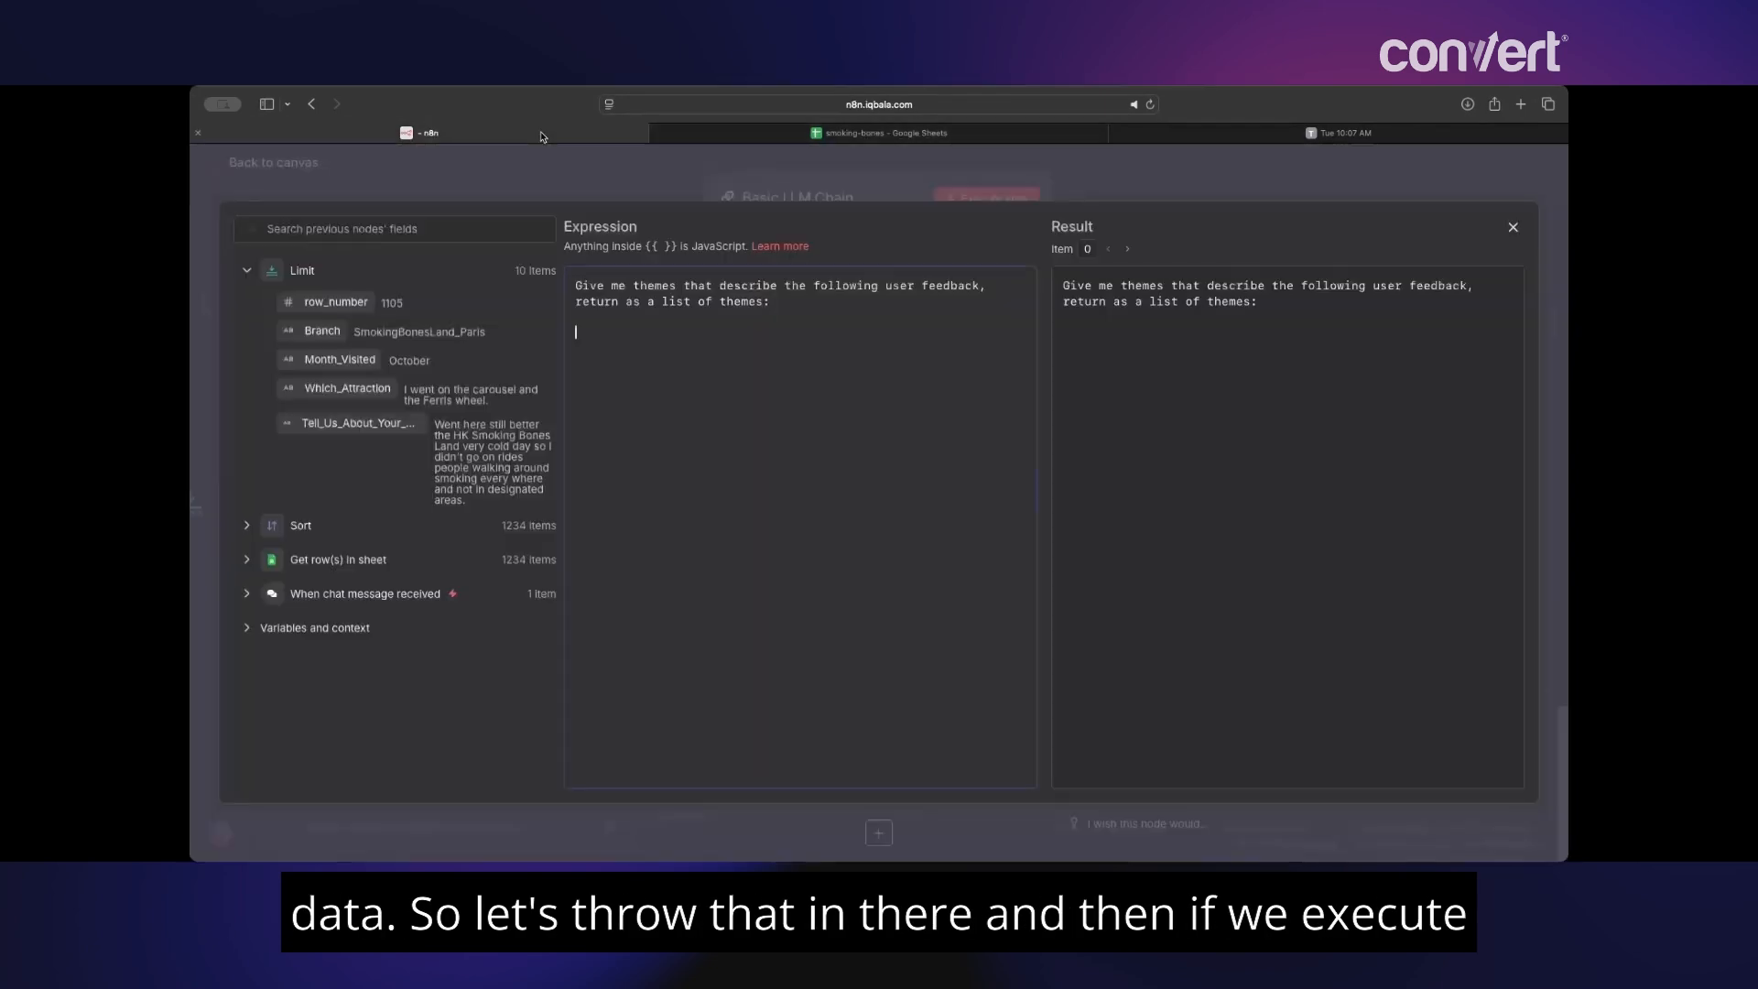
drag(353, 424, 606, 368)
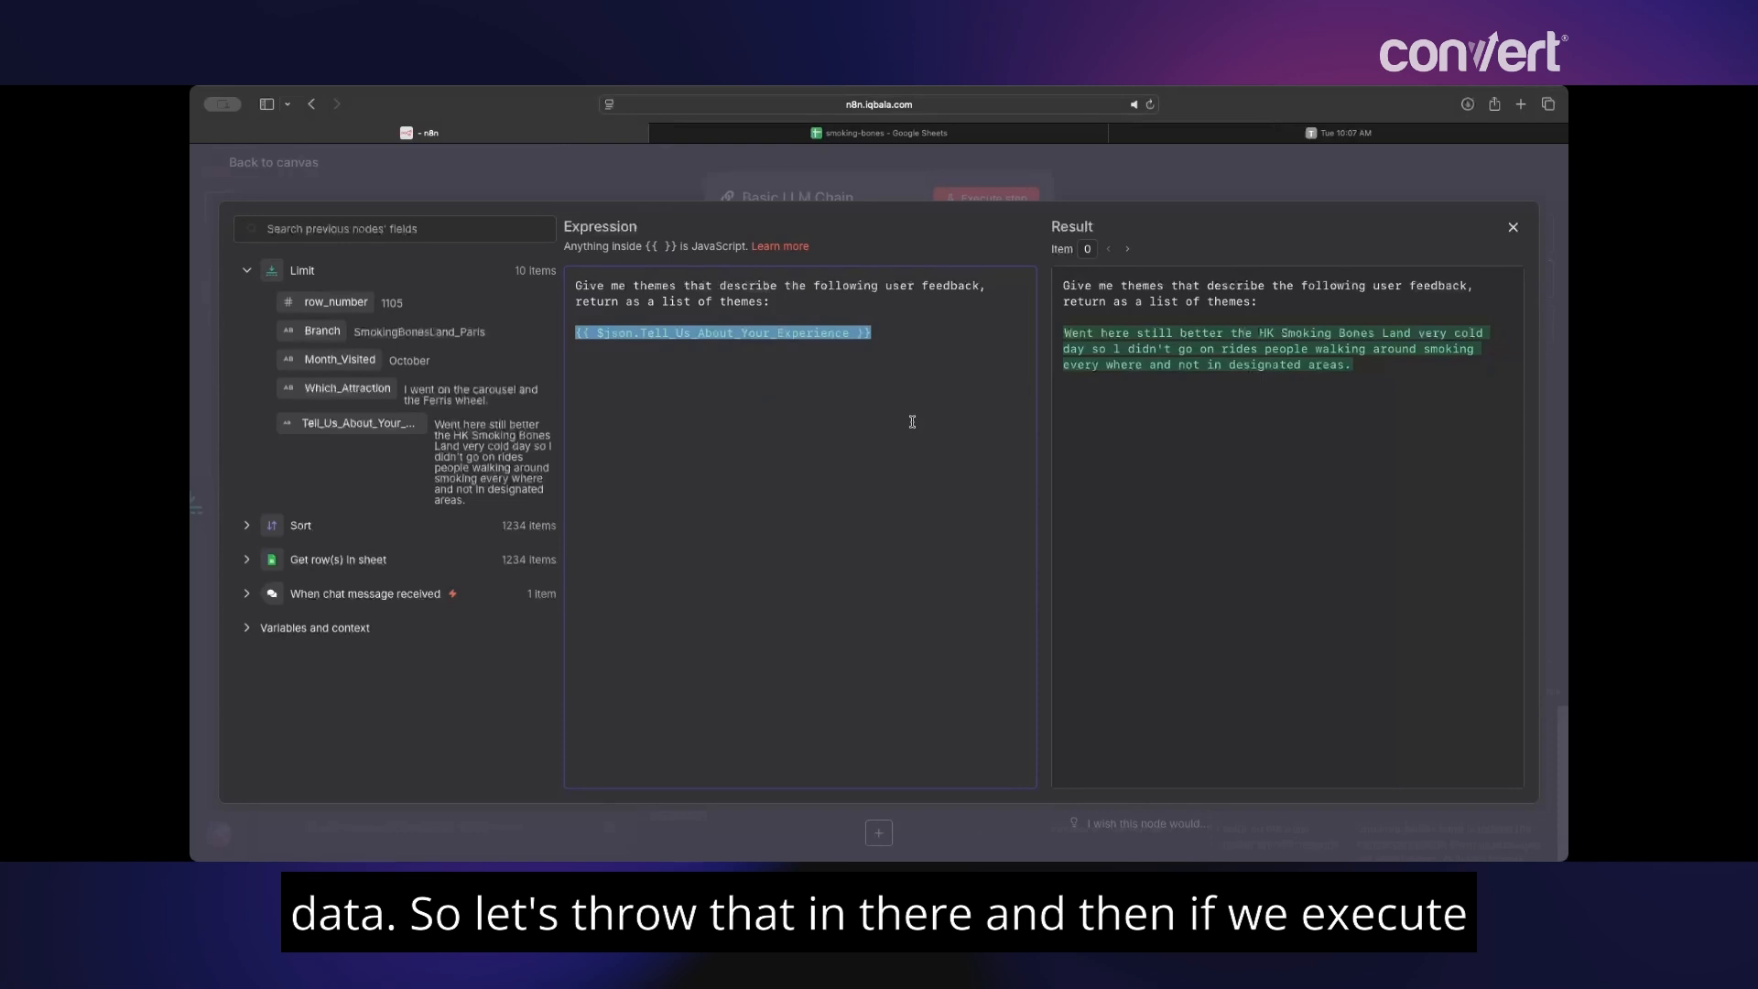
- Close the prompt's expression editor and execute the Basic LLM Chain node
click(1227, 183)
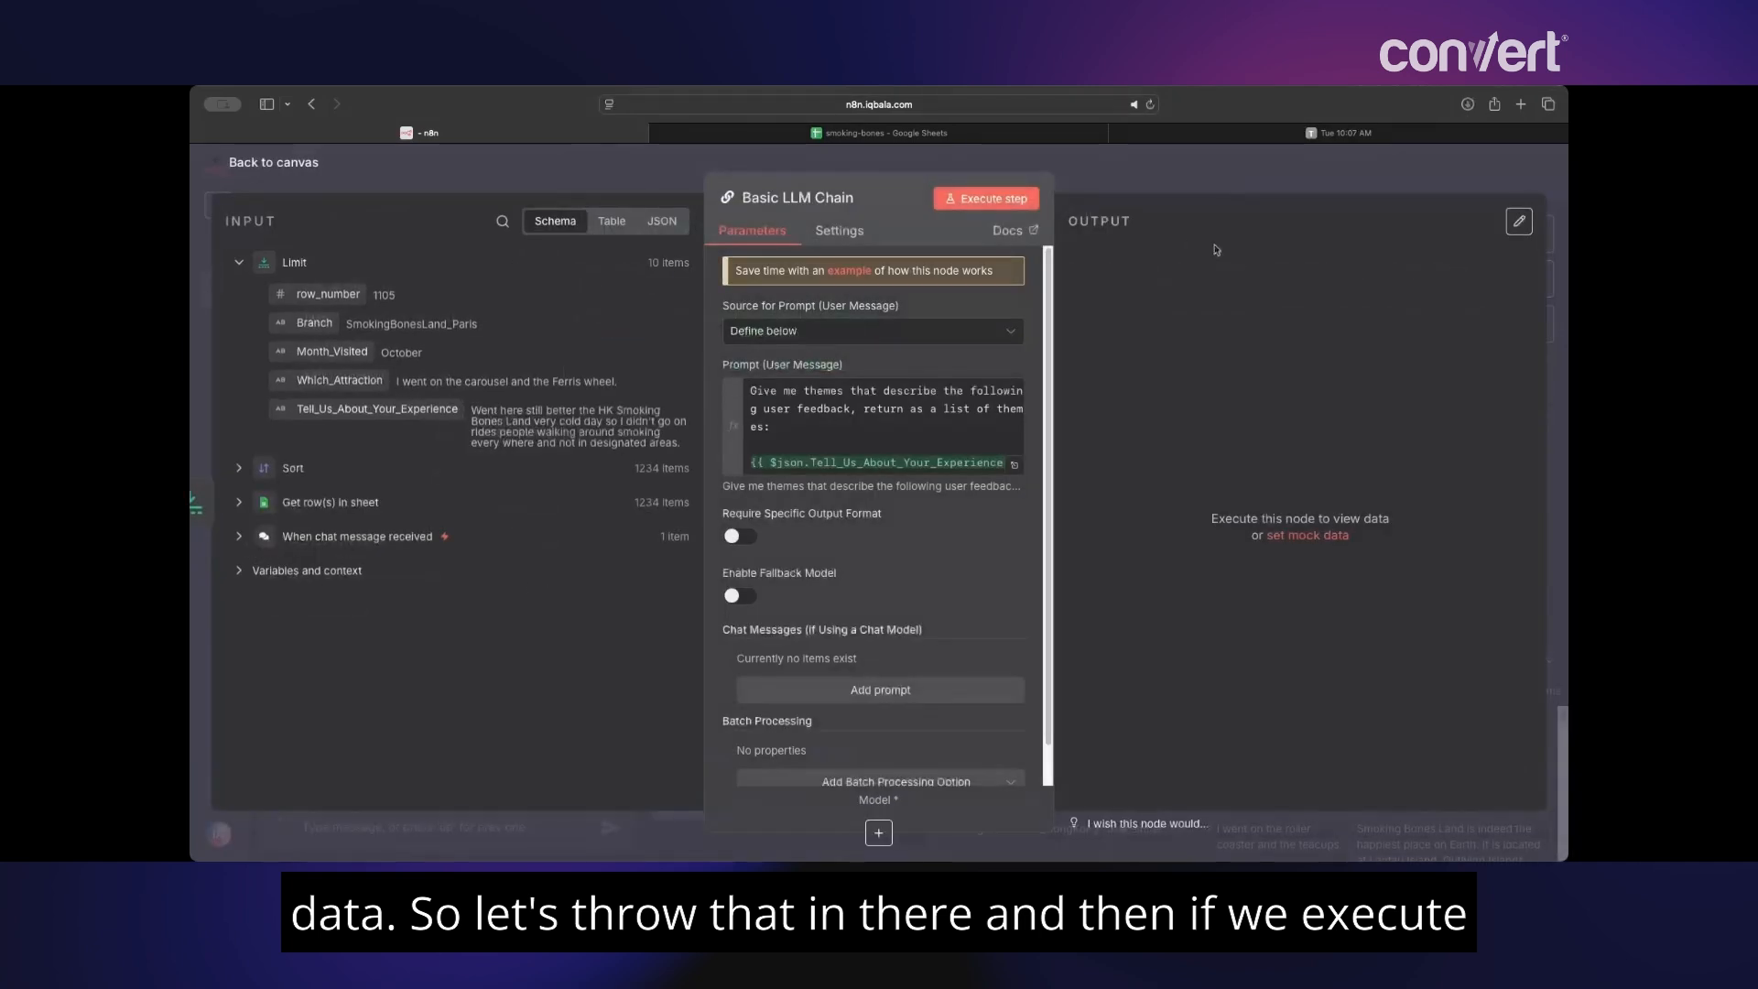
click(996, 203)
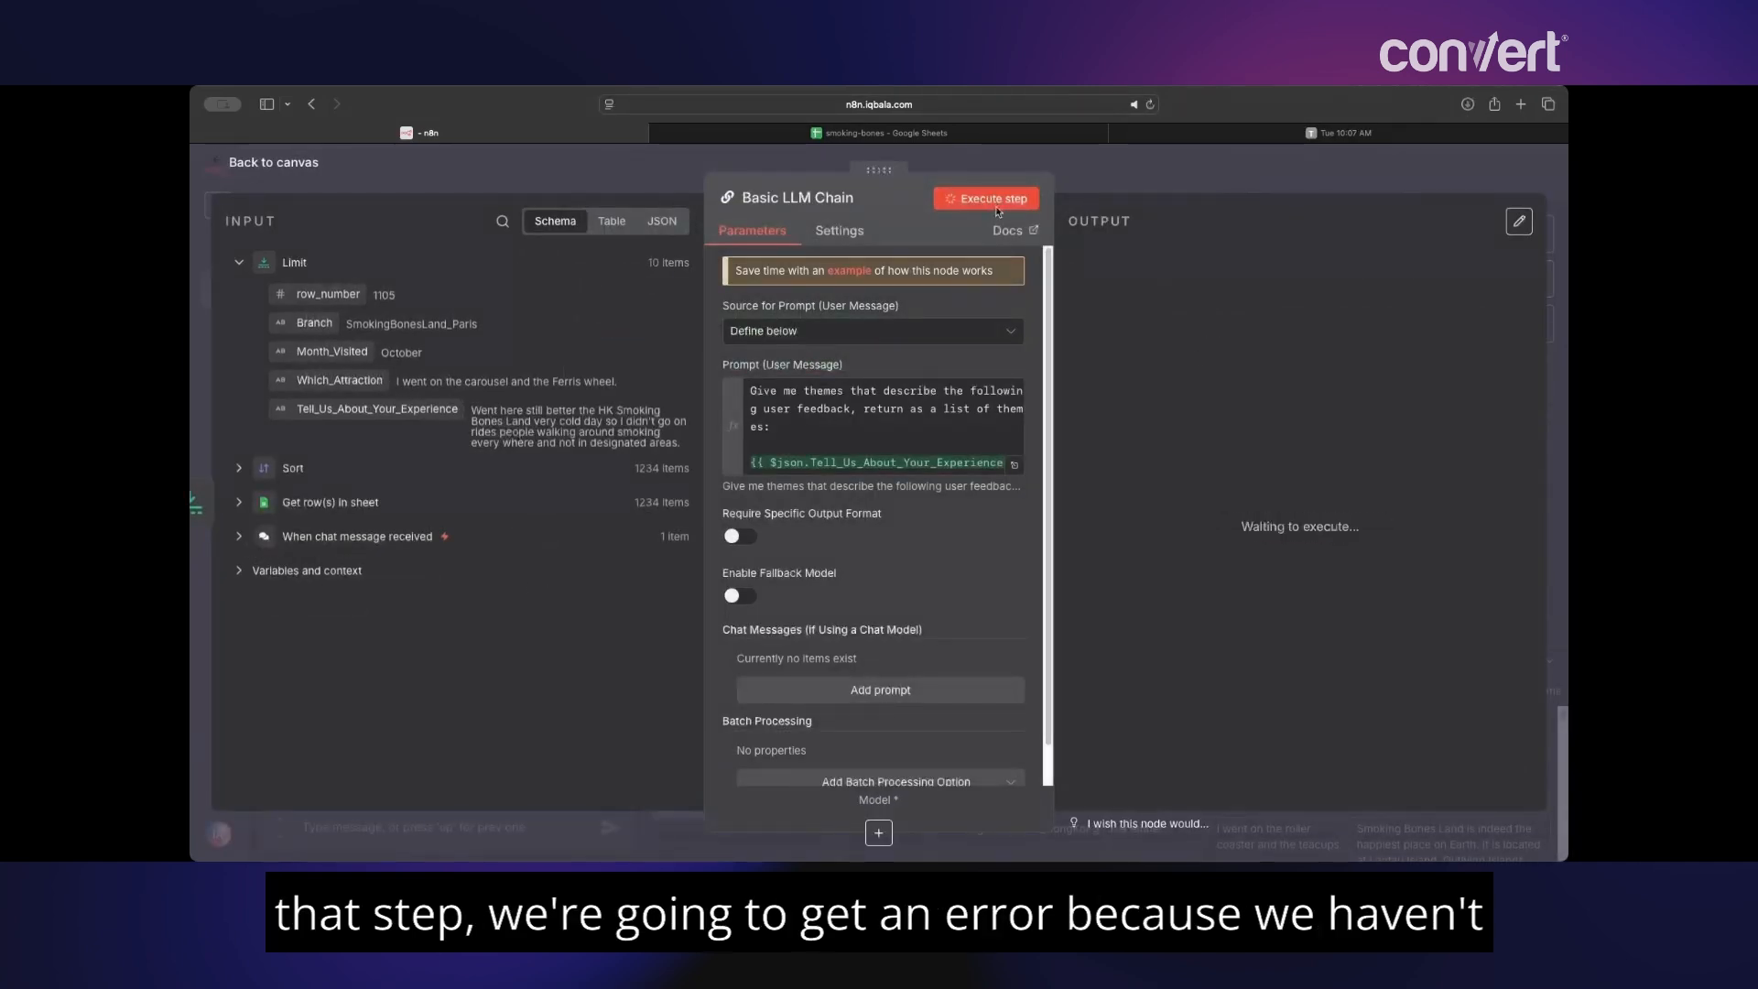
- Attach an OpenRouter Chat Model as the model of the Basic LLM Chain node
click(1265, 171)
click(1298, 553)
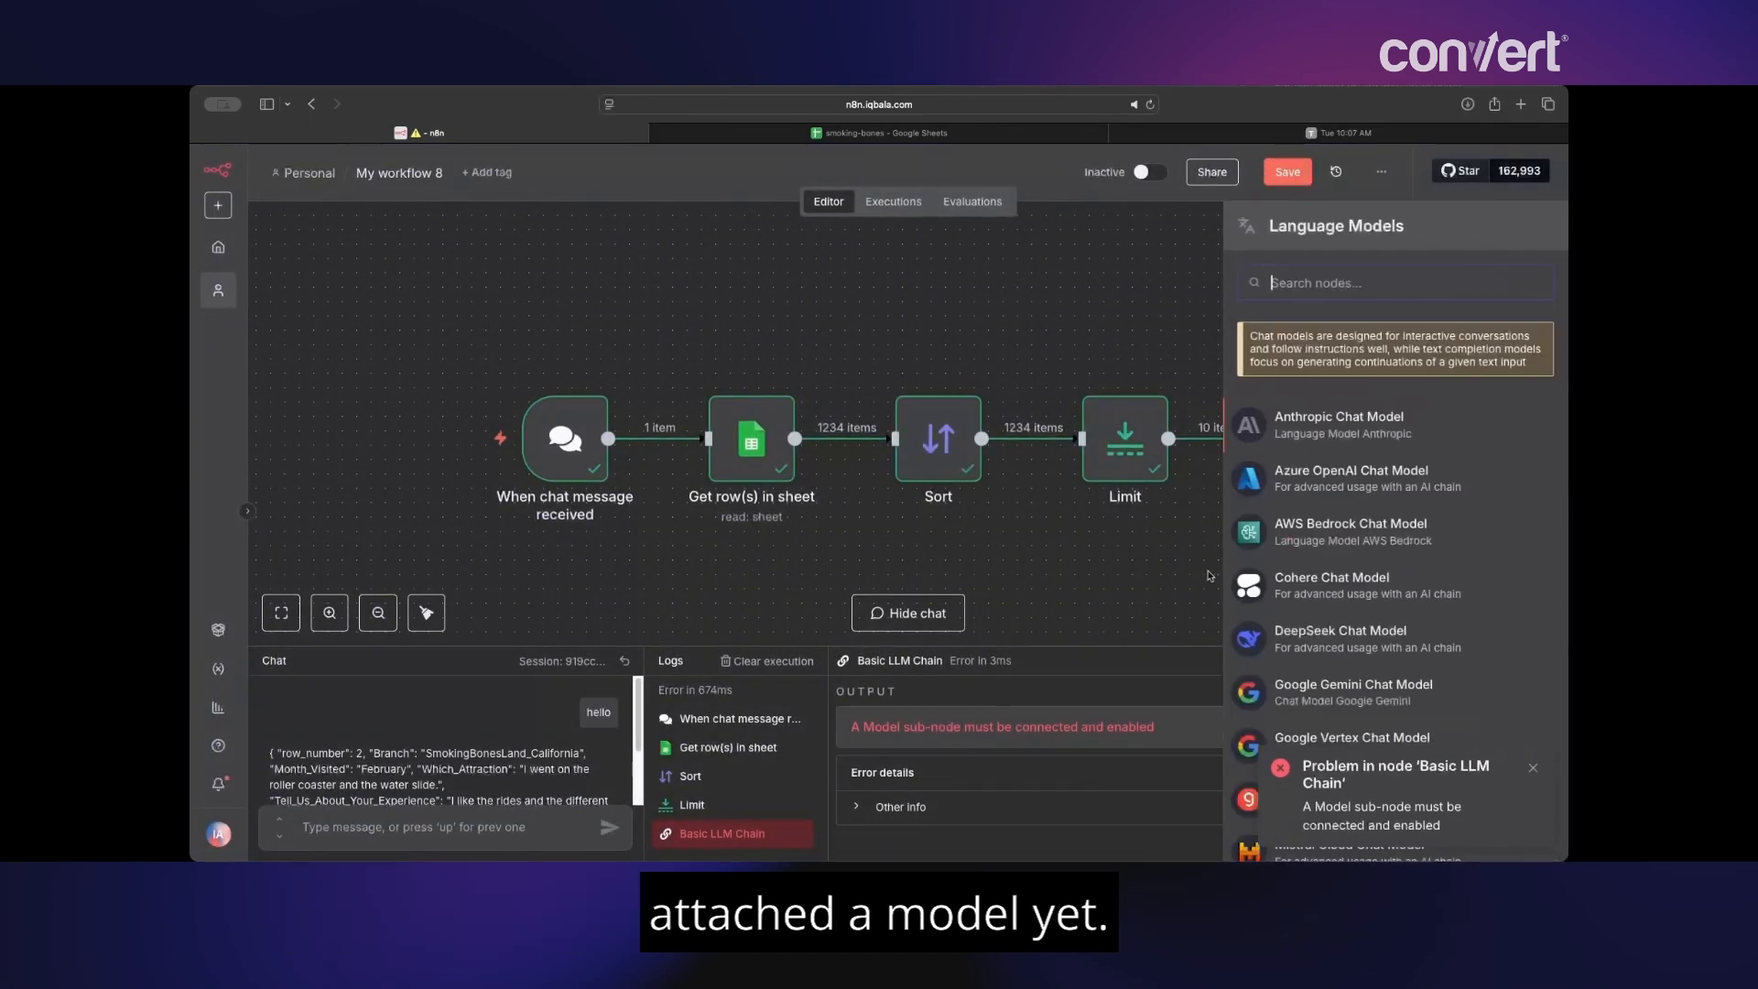
text(open)
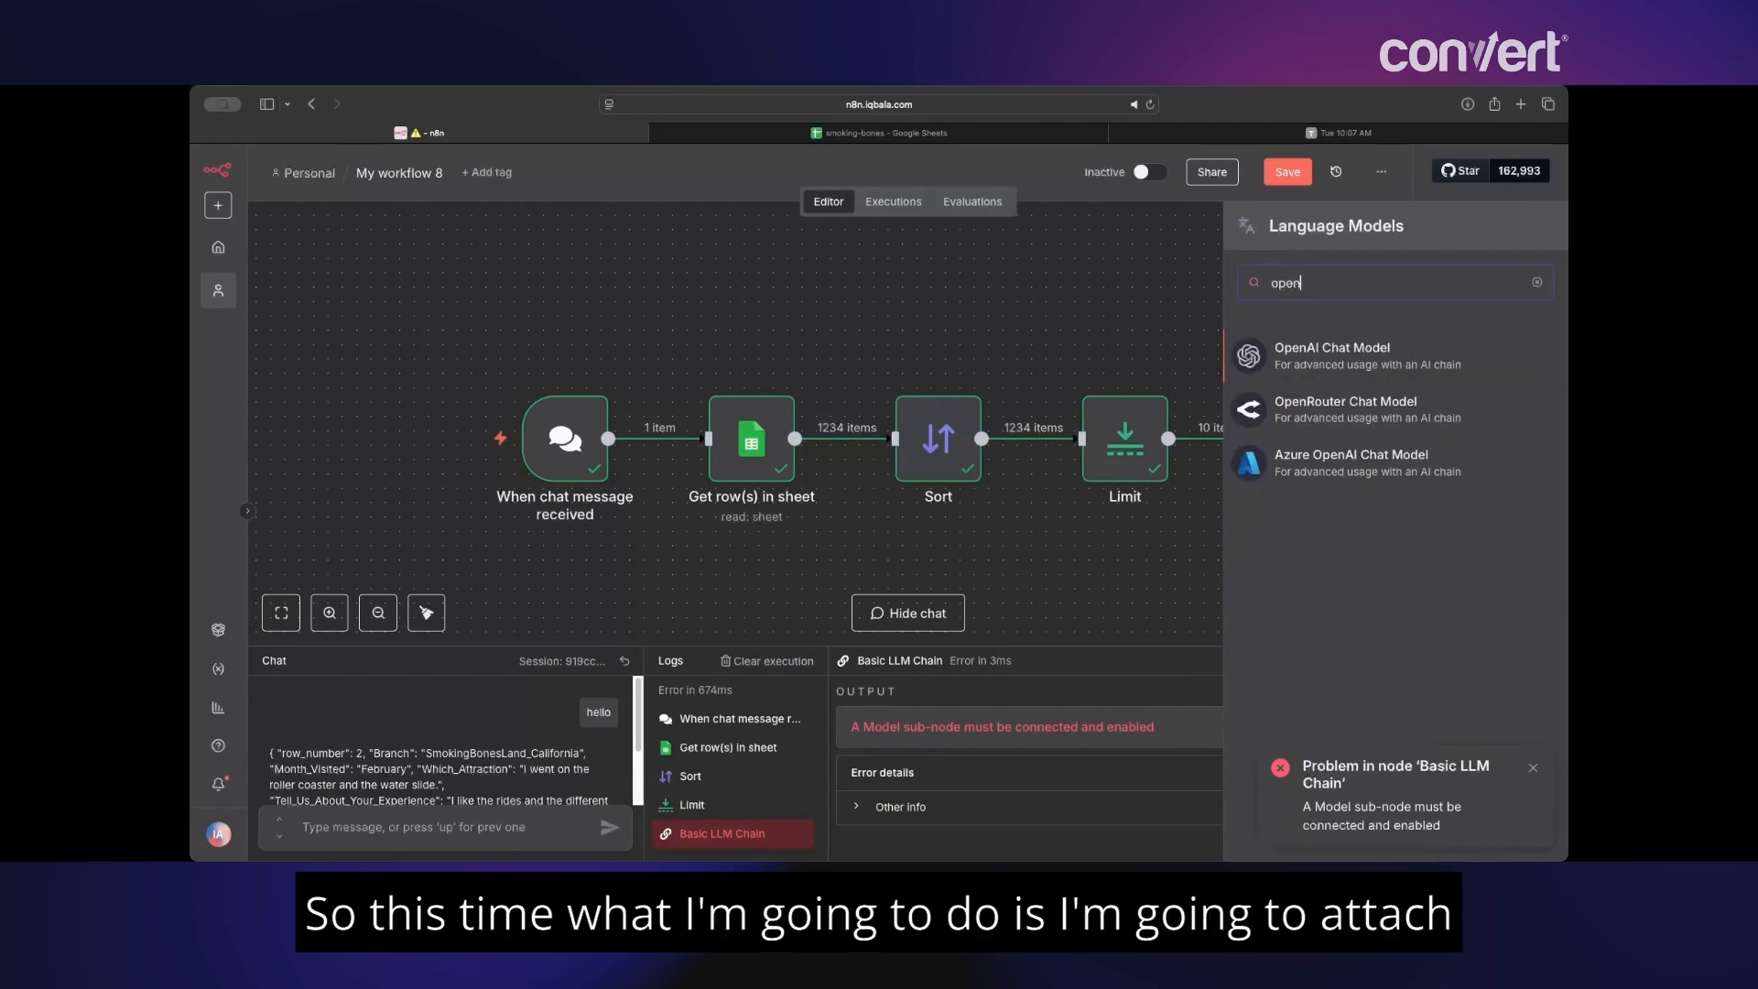
click(1354, 419)
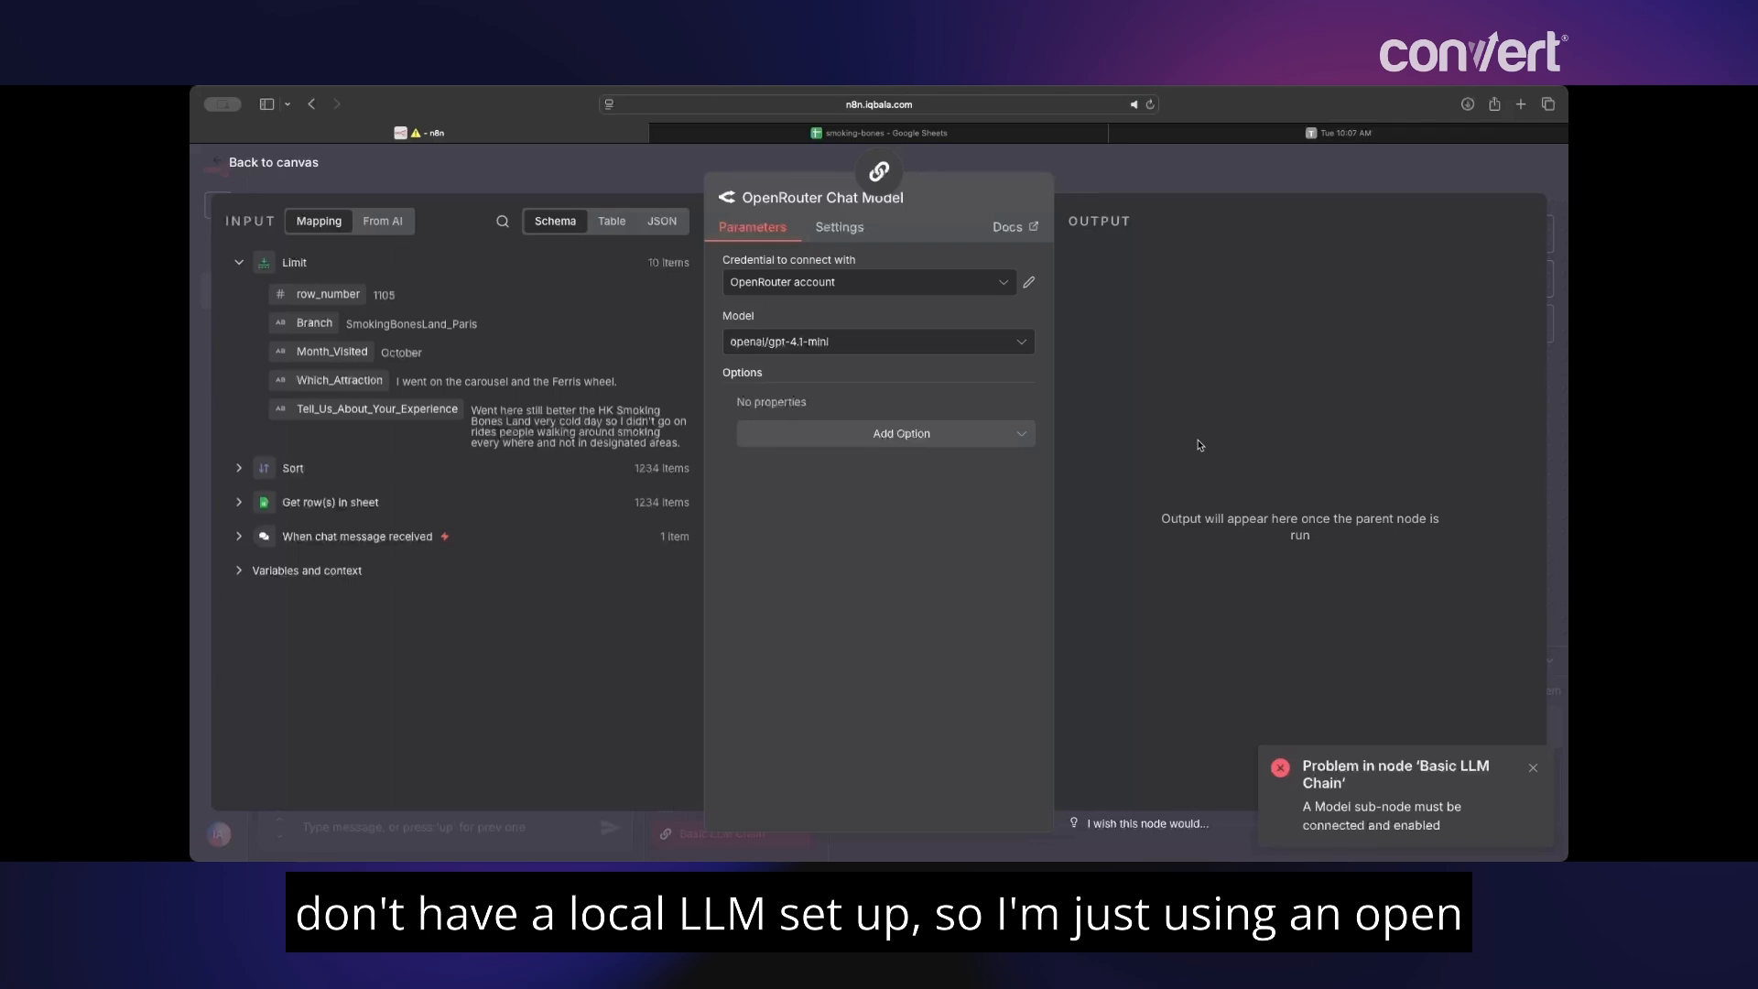
- Set the OpenRouter Chat Model's model to meta-llama/llama-3.2-1b-instruct
click(870, 352)
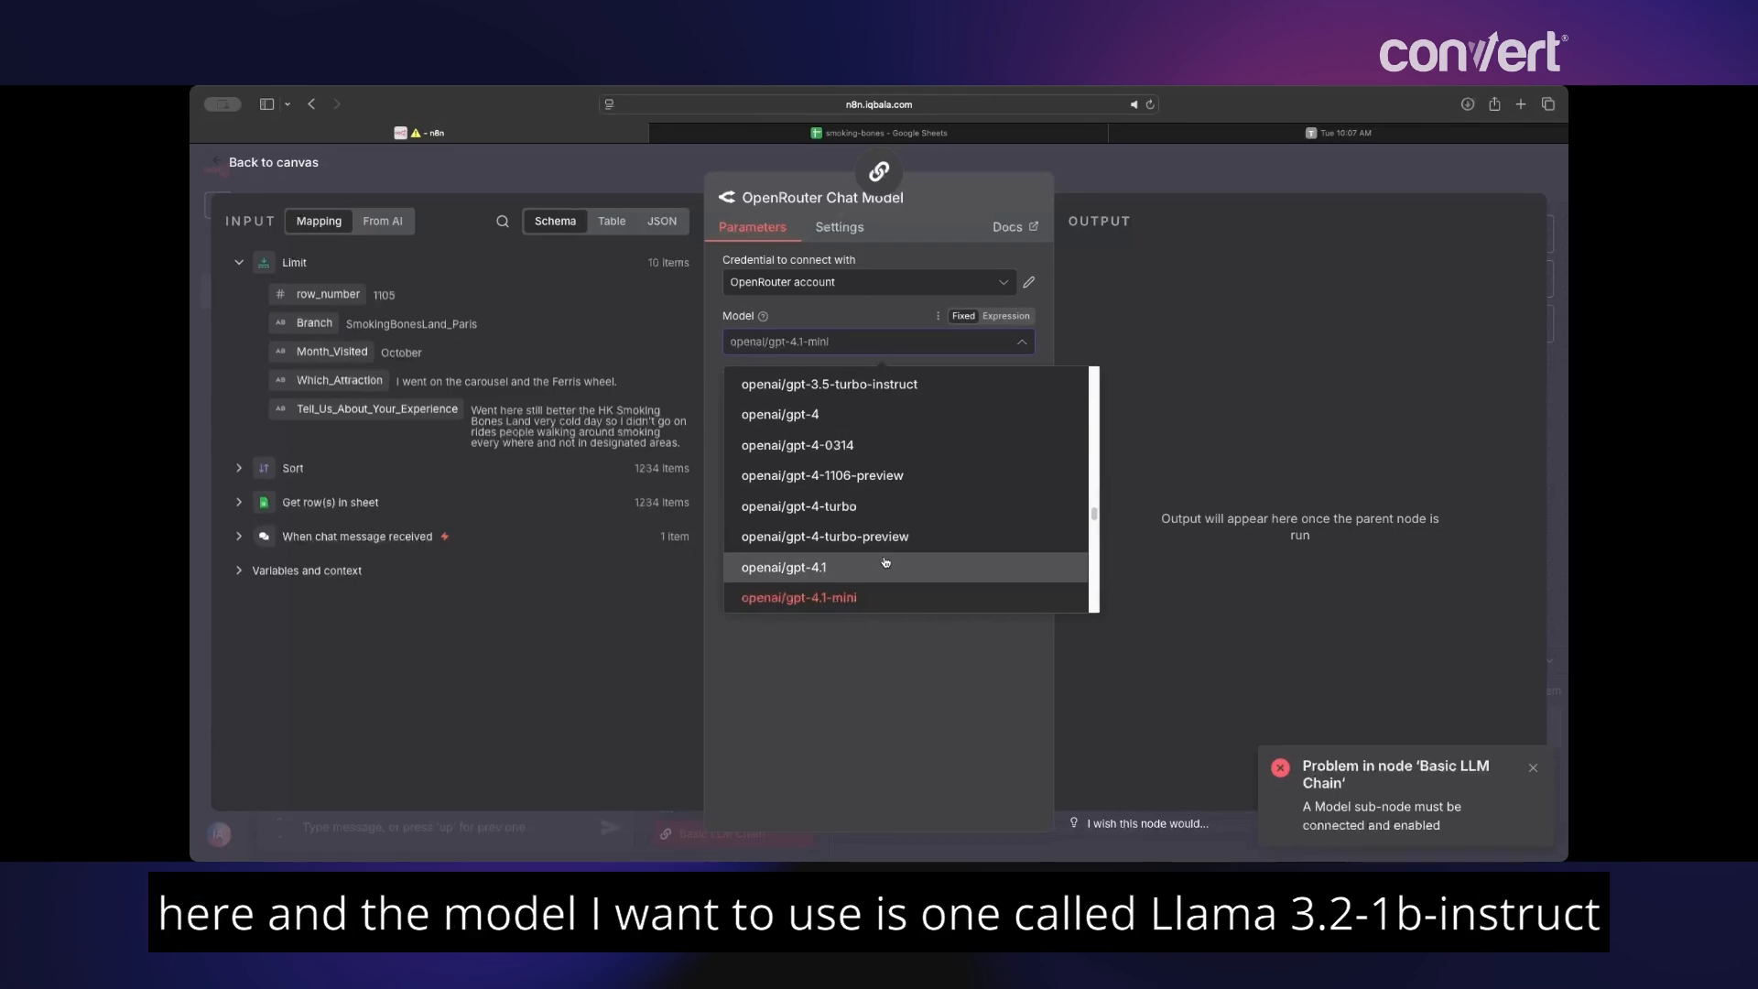
text(llama)
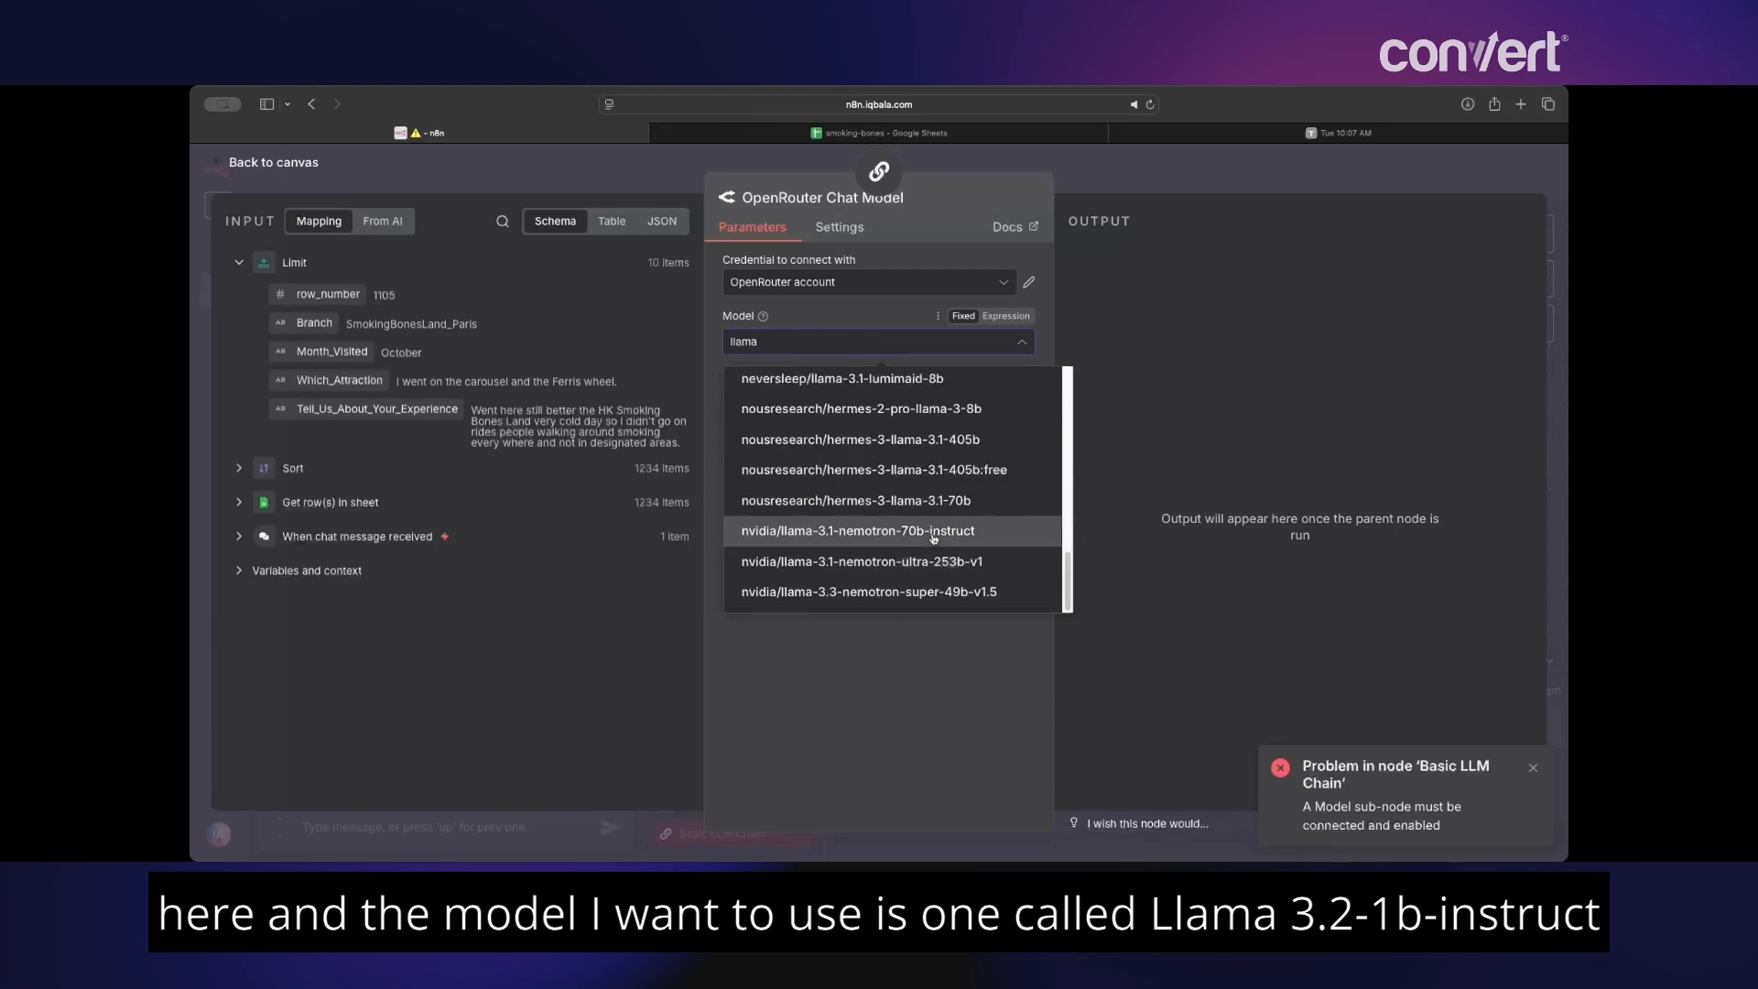
scroll(934, 537, up, 5)
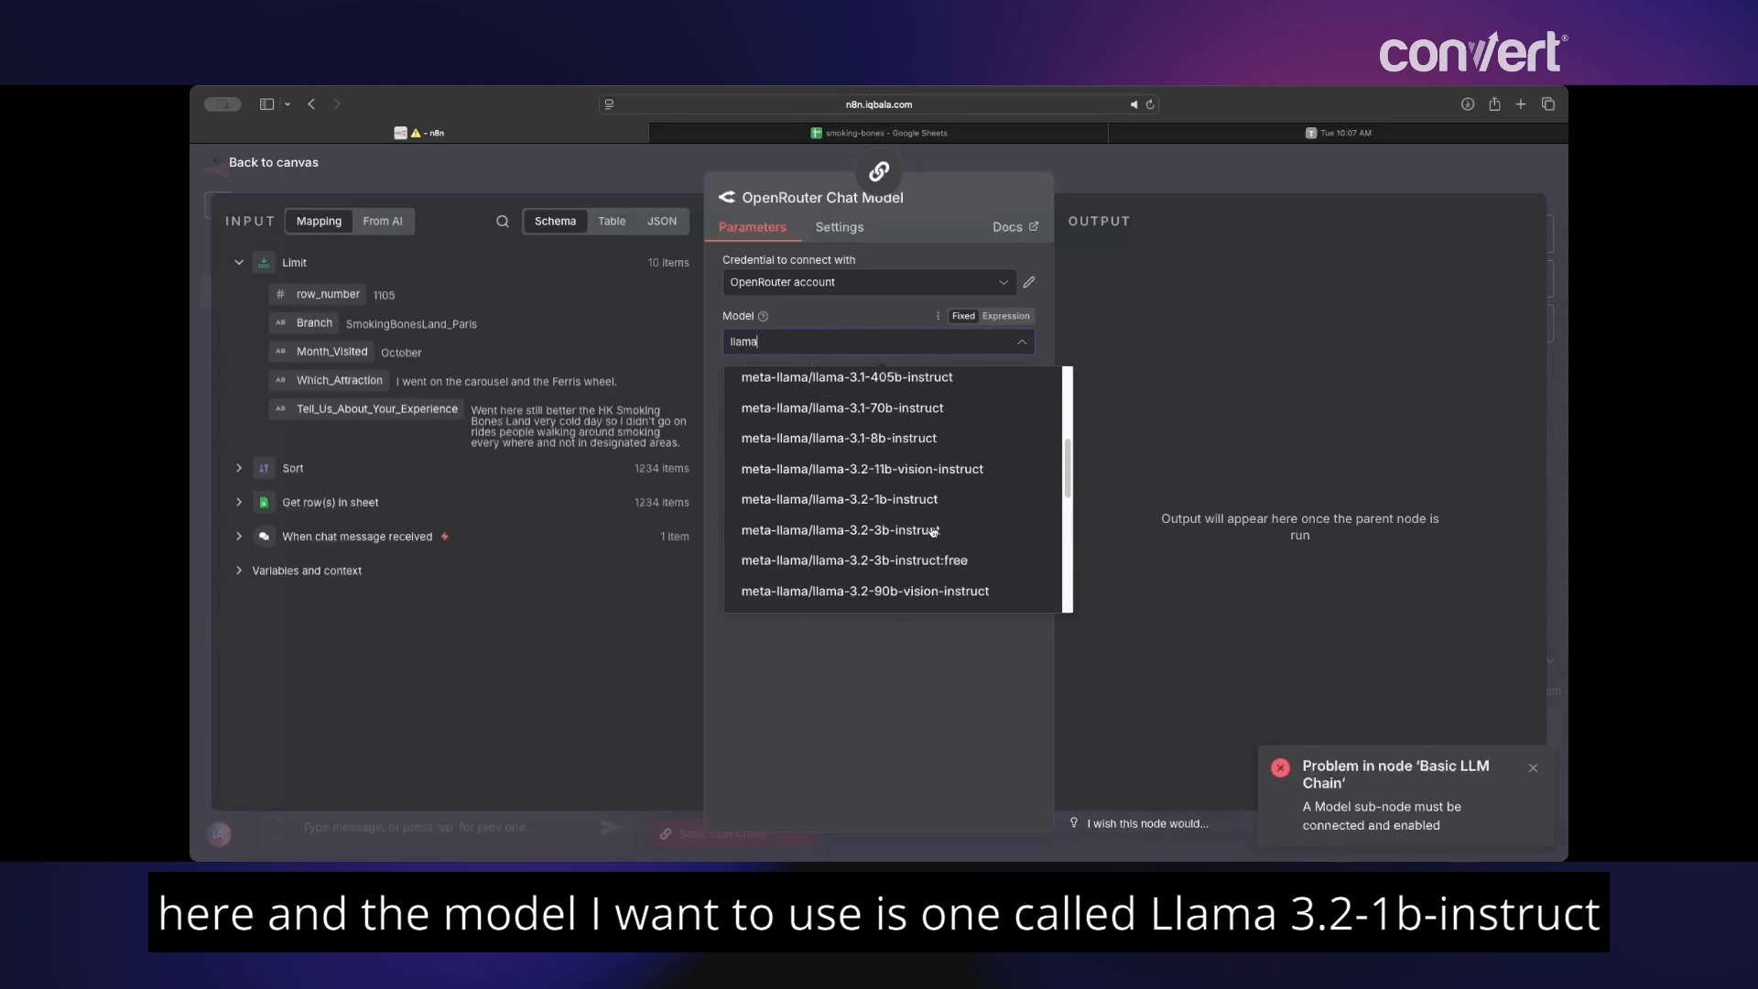
scroll(934, 538, up, 2)
scroll(932, 522, down, 3)
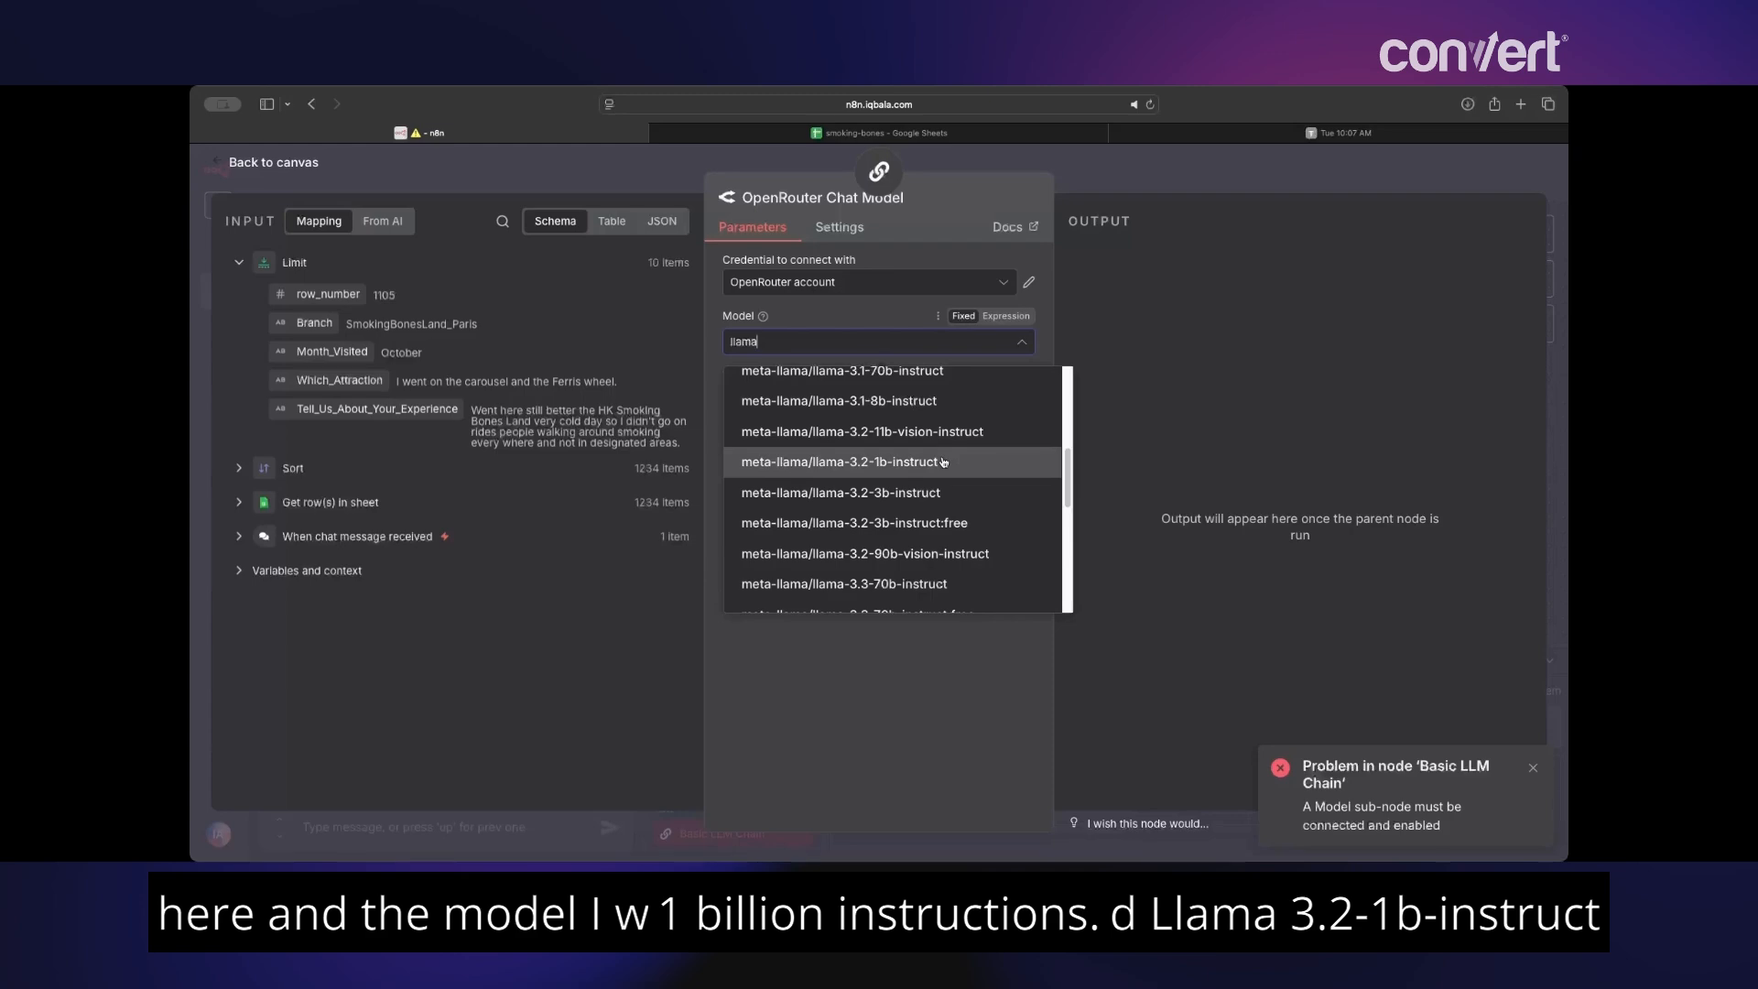
click(943, 462)
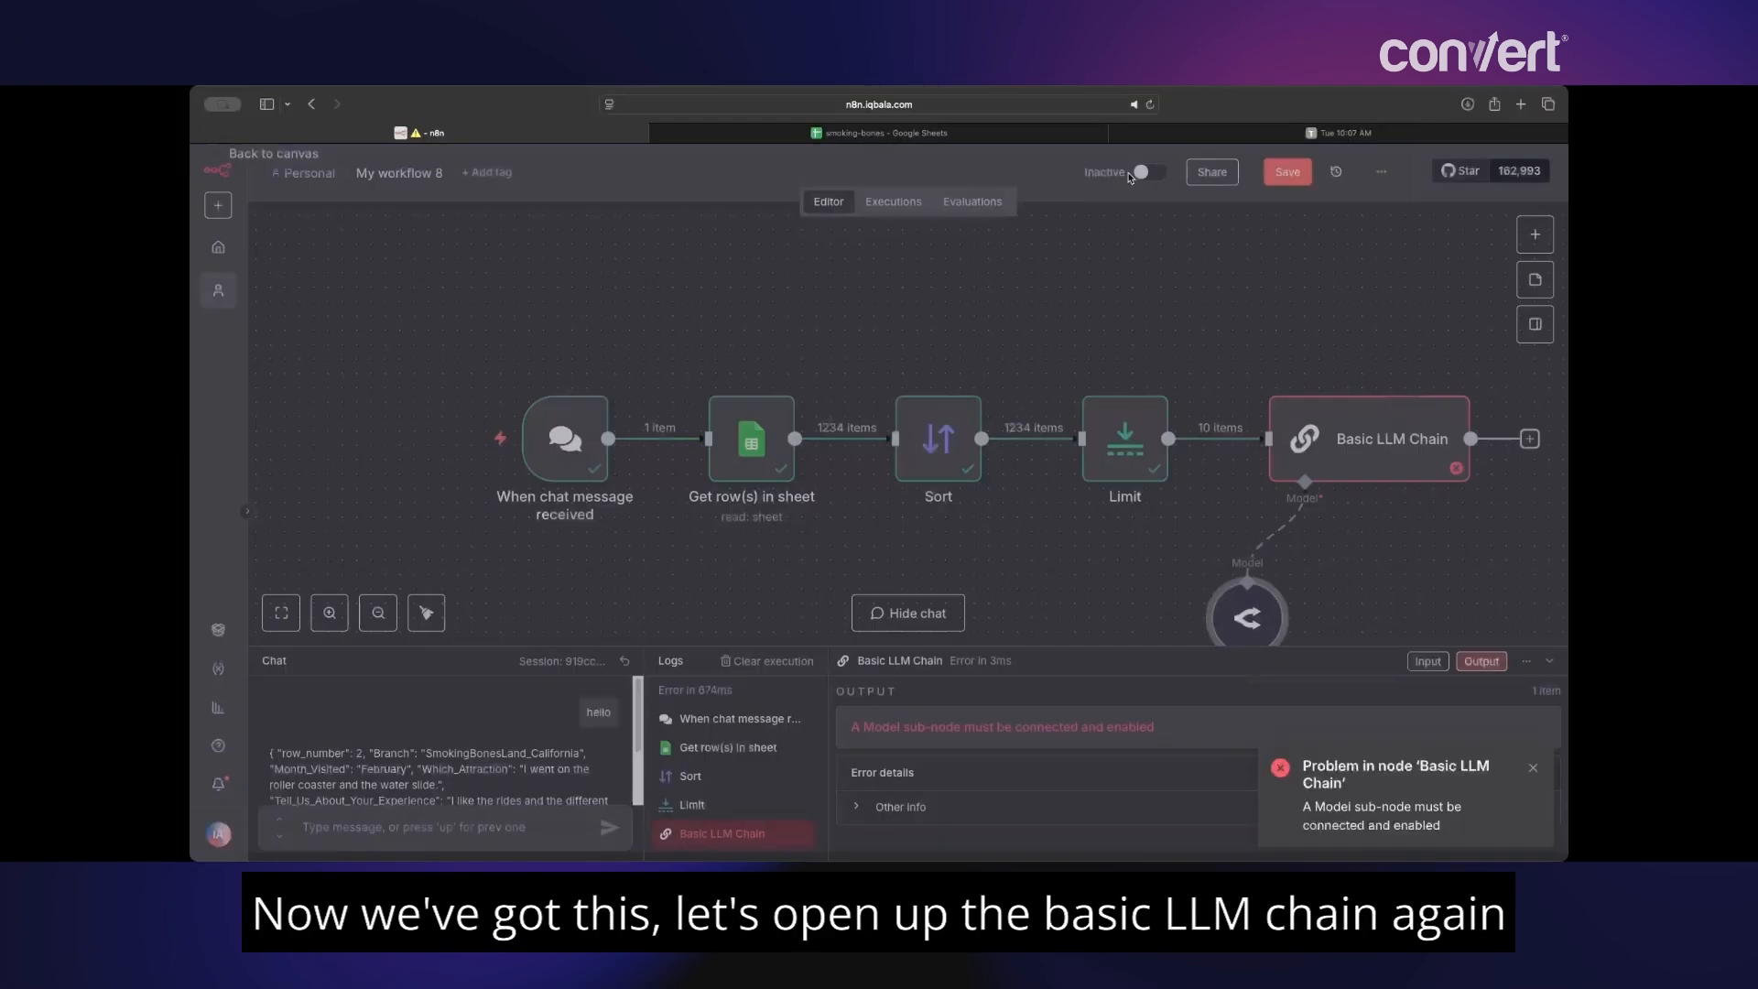
- Execute the Basic LLM Chain node with the attached model and review its output and the logs of individual model calls
double_click(1367, 451)
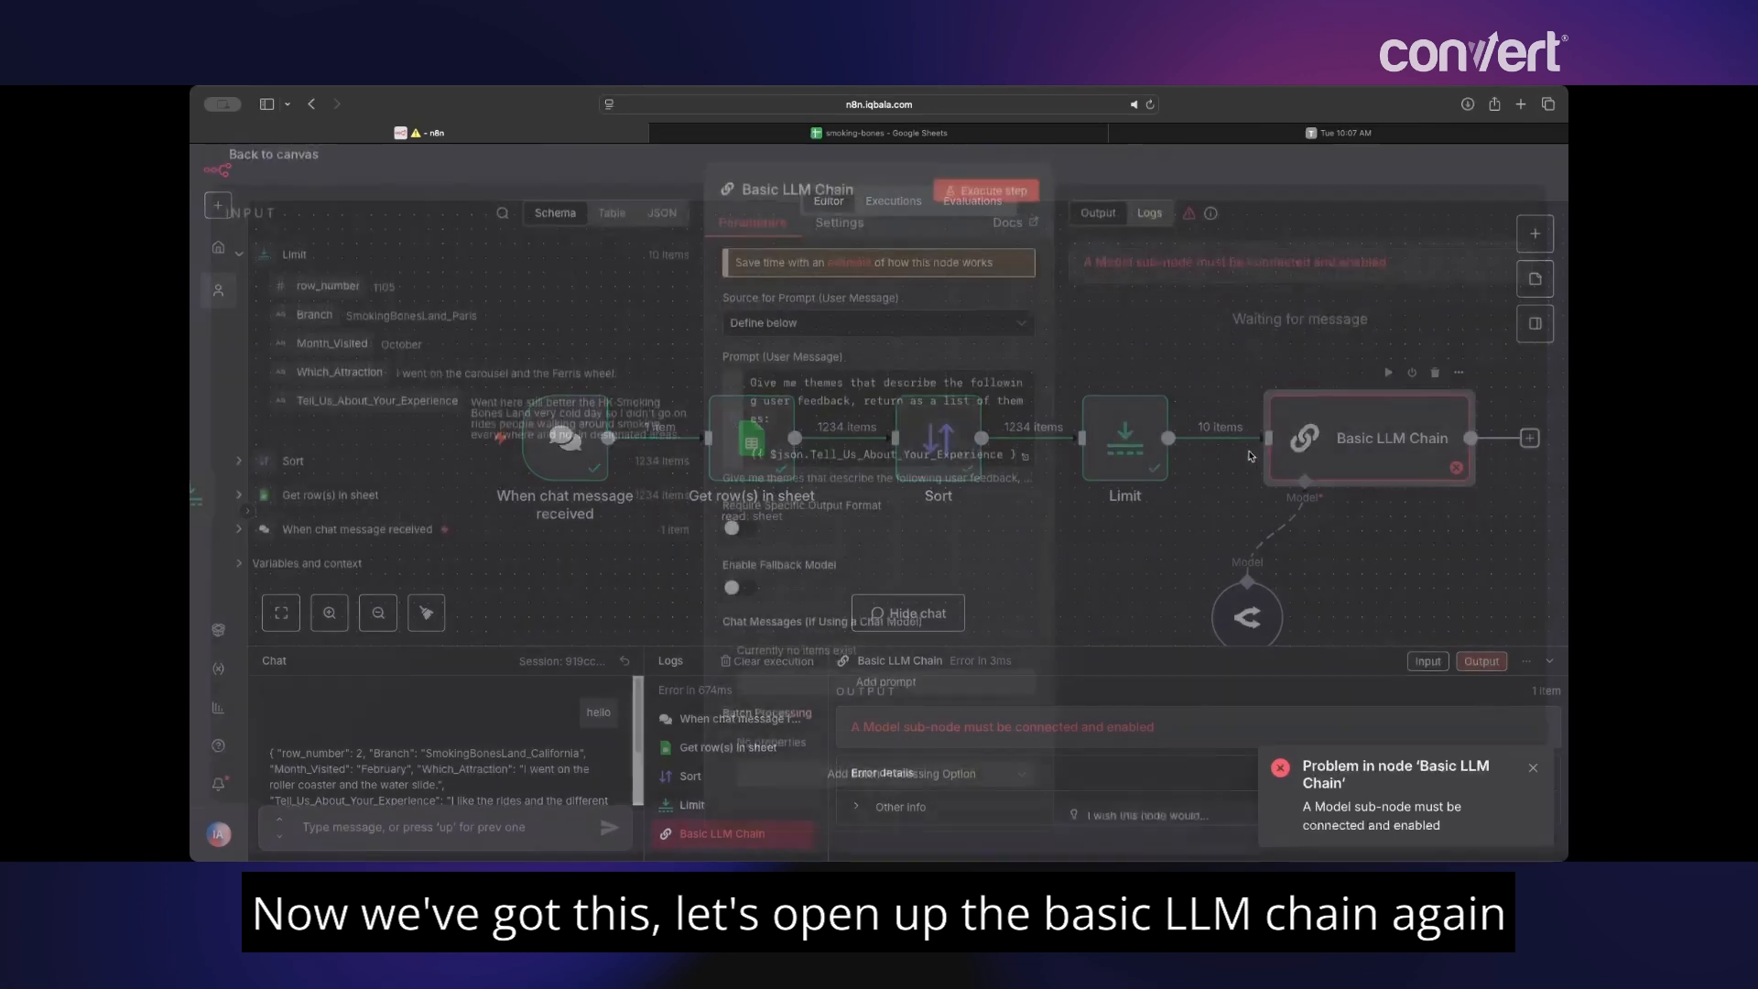
click(1021, 198)
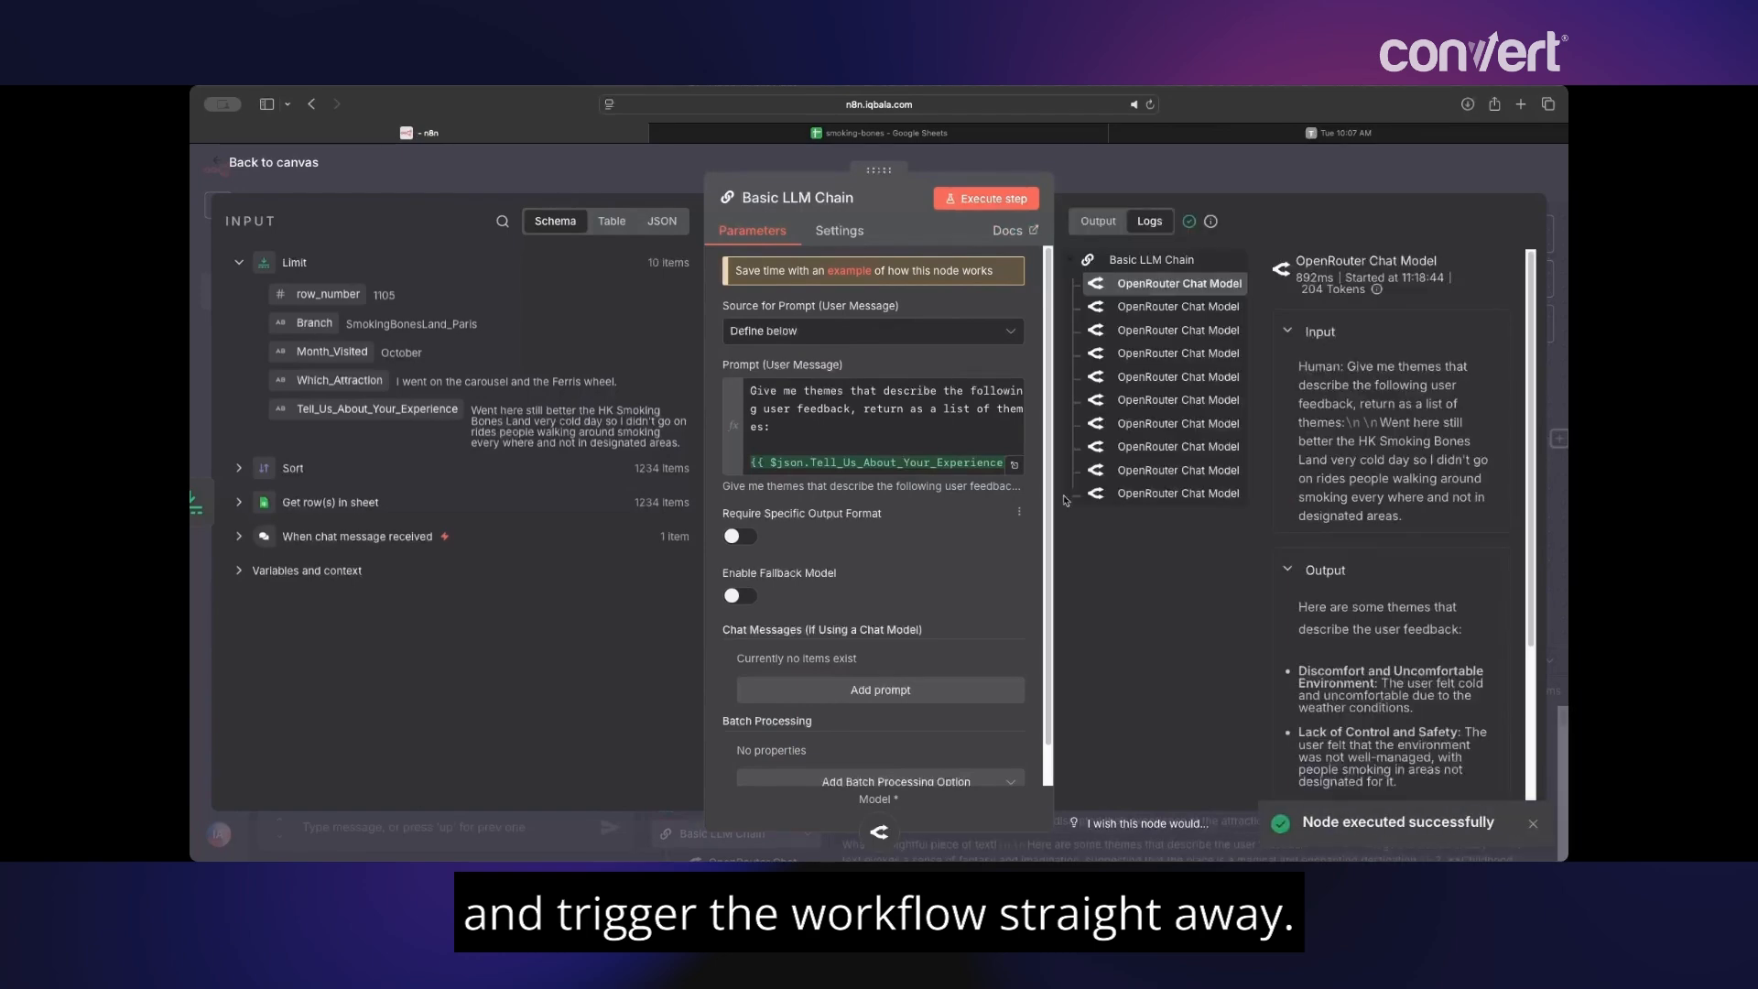
click(1102, 223)
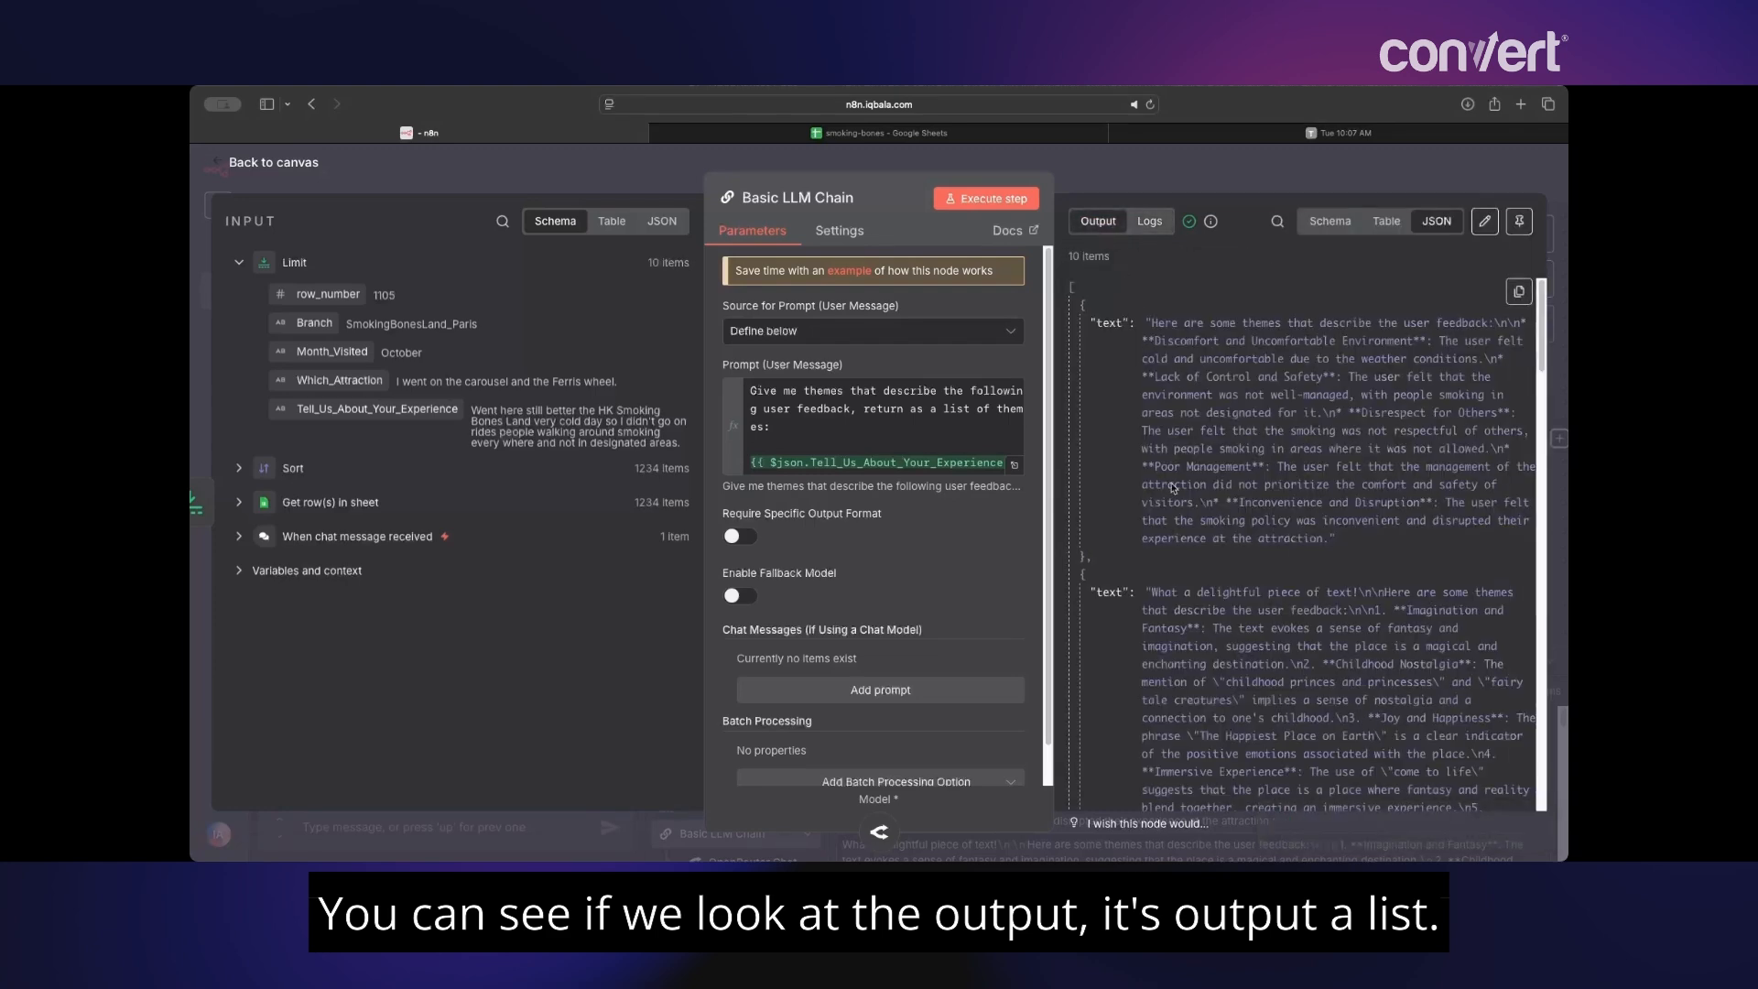
click(1149, 223)
click(1158, 327)
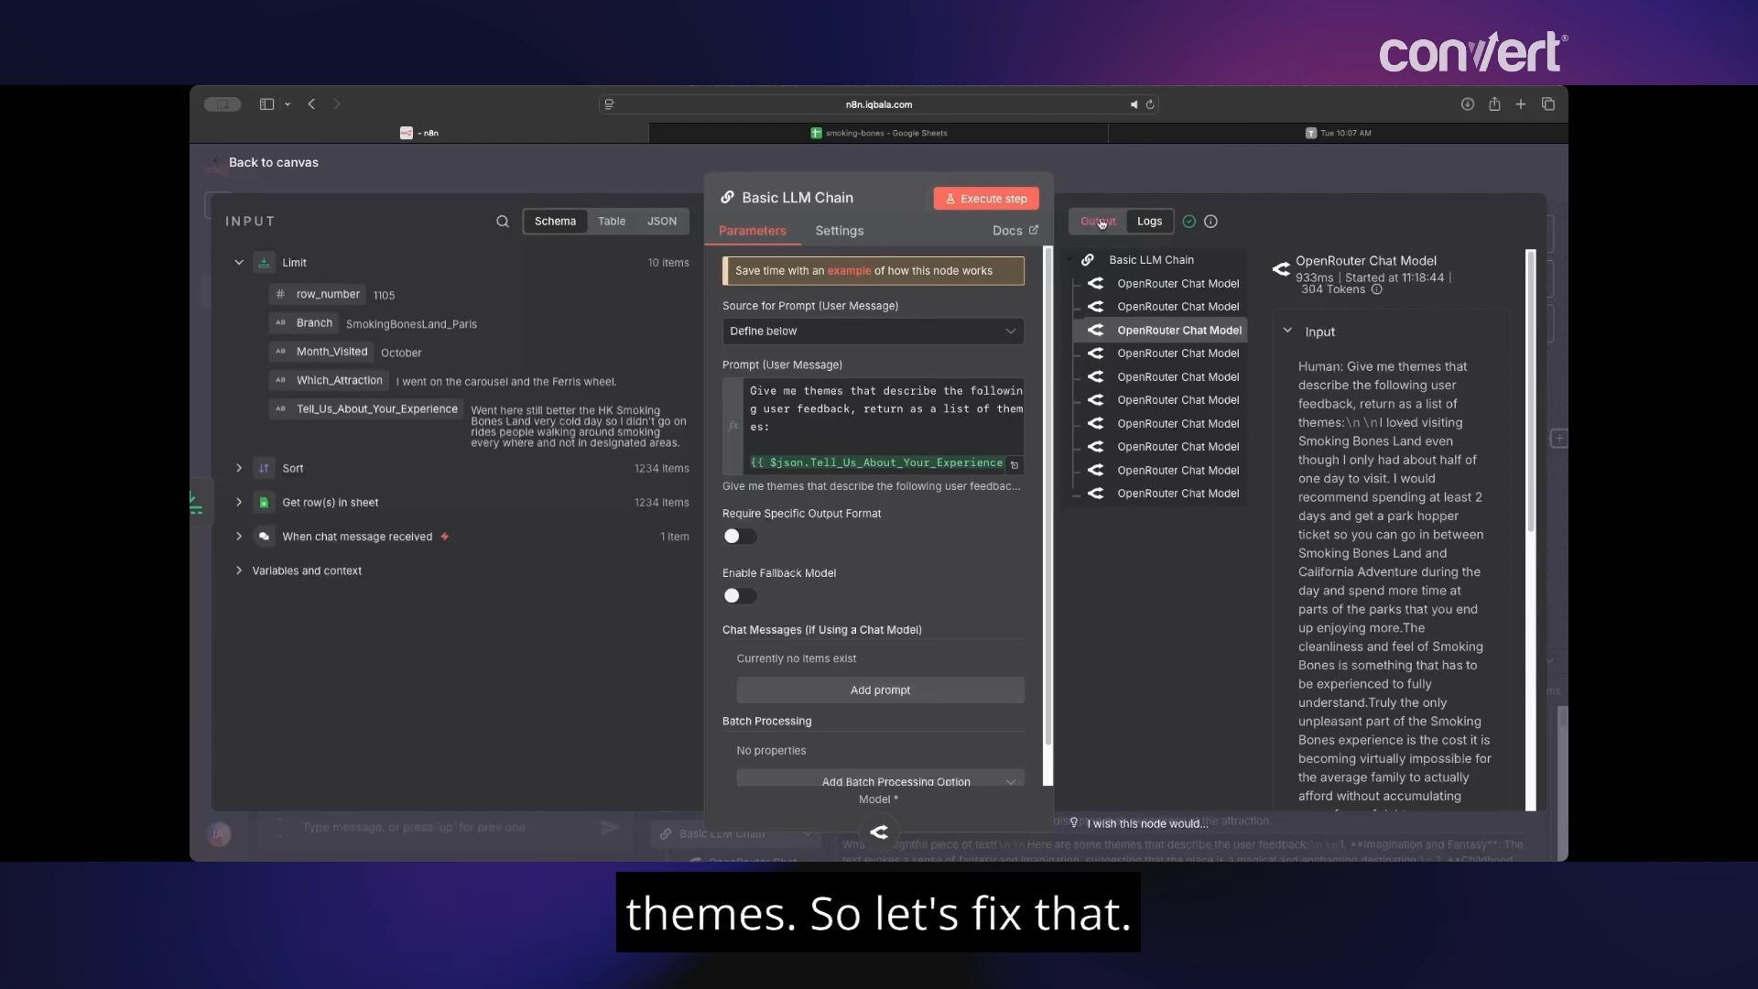
key(Escape)
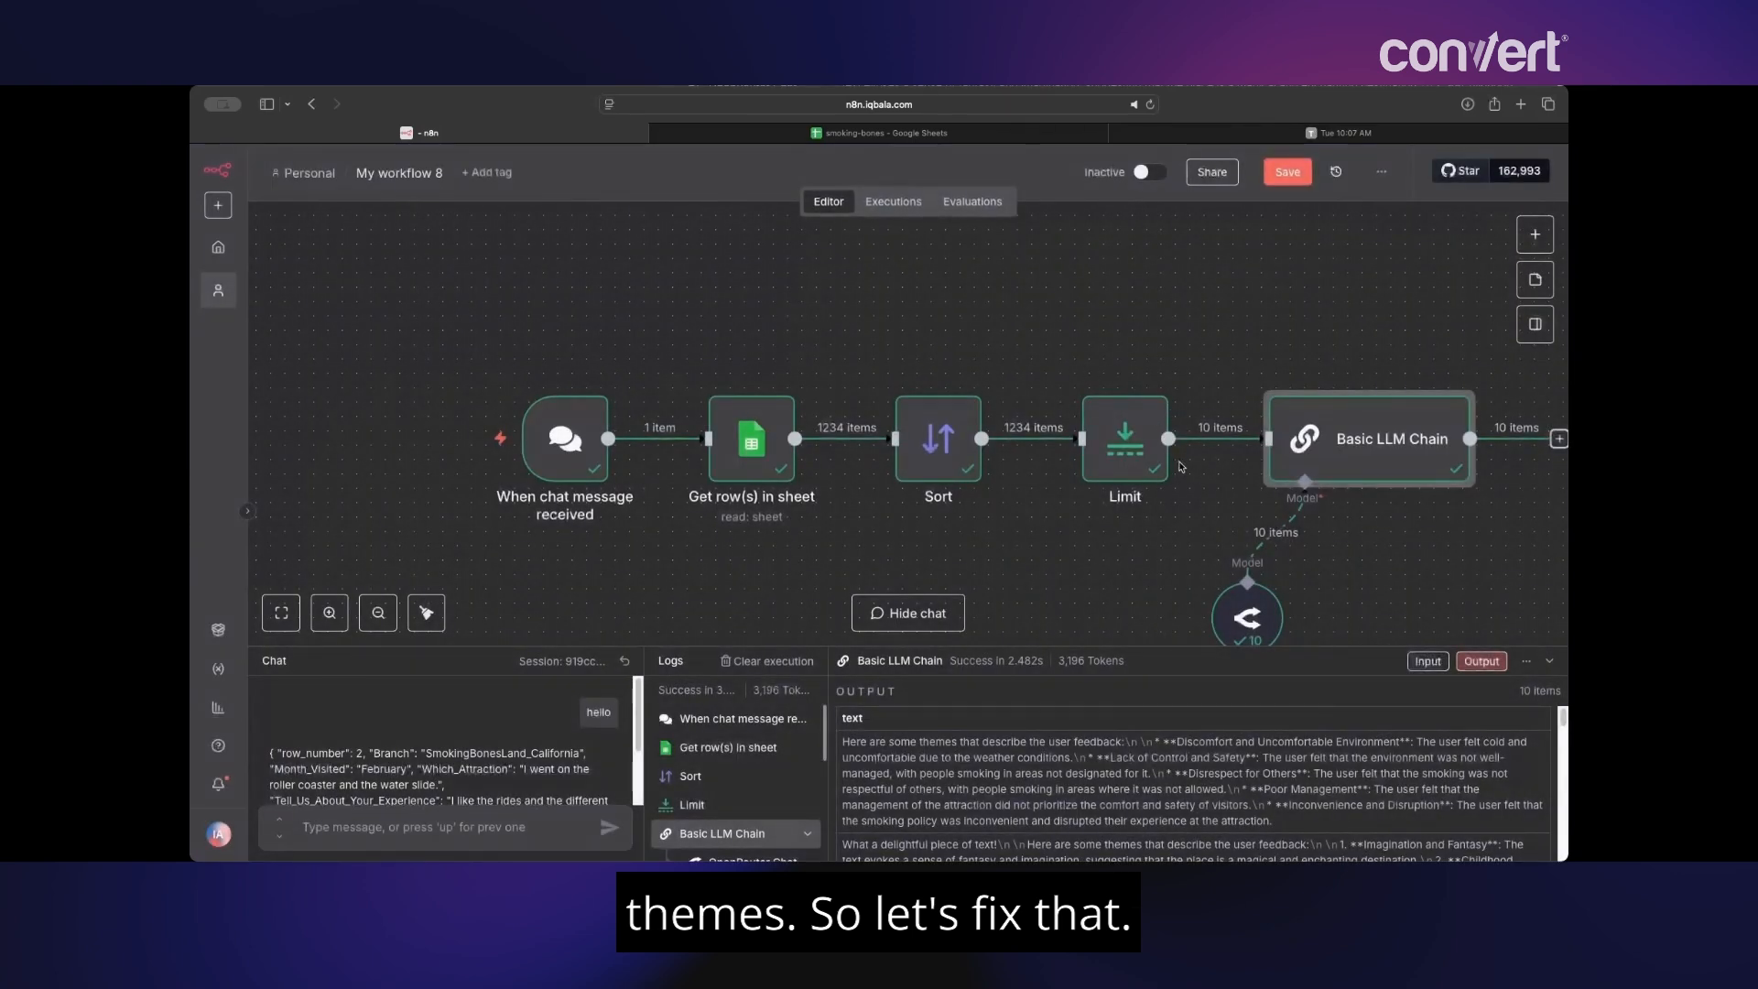
- Make room after the Limit node and insert an Aggregate node between Limit and Basic LLM Chain
drag(1121, 446, 1077, 446)
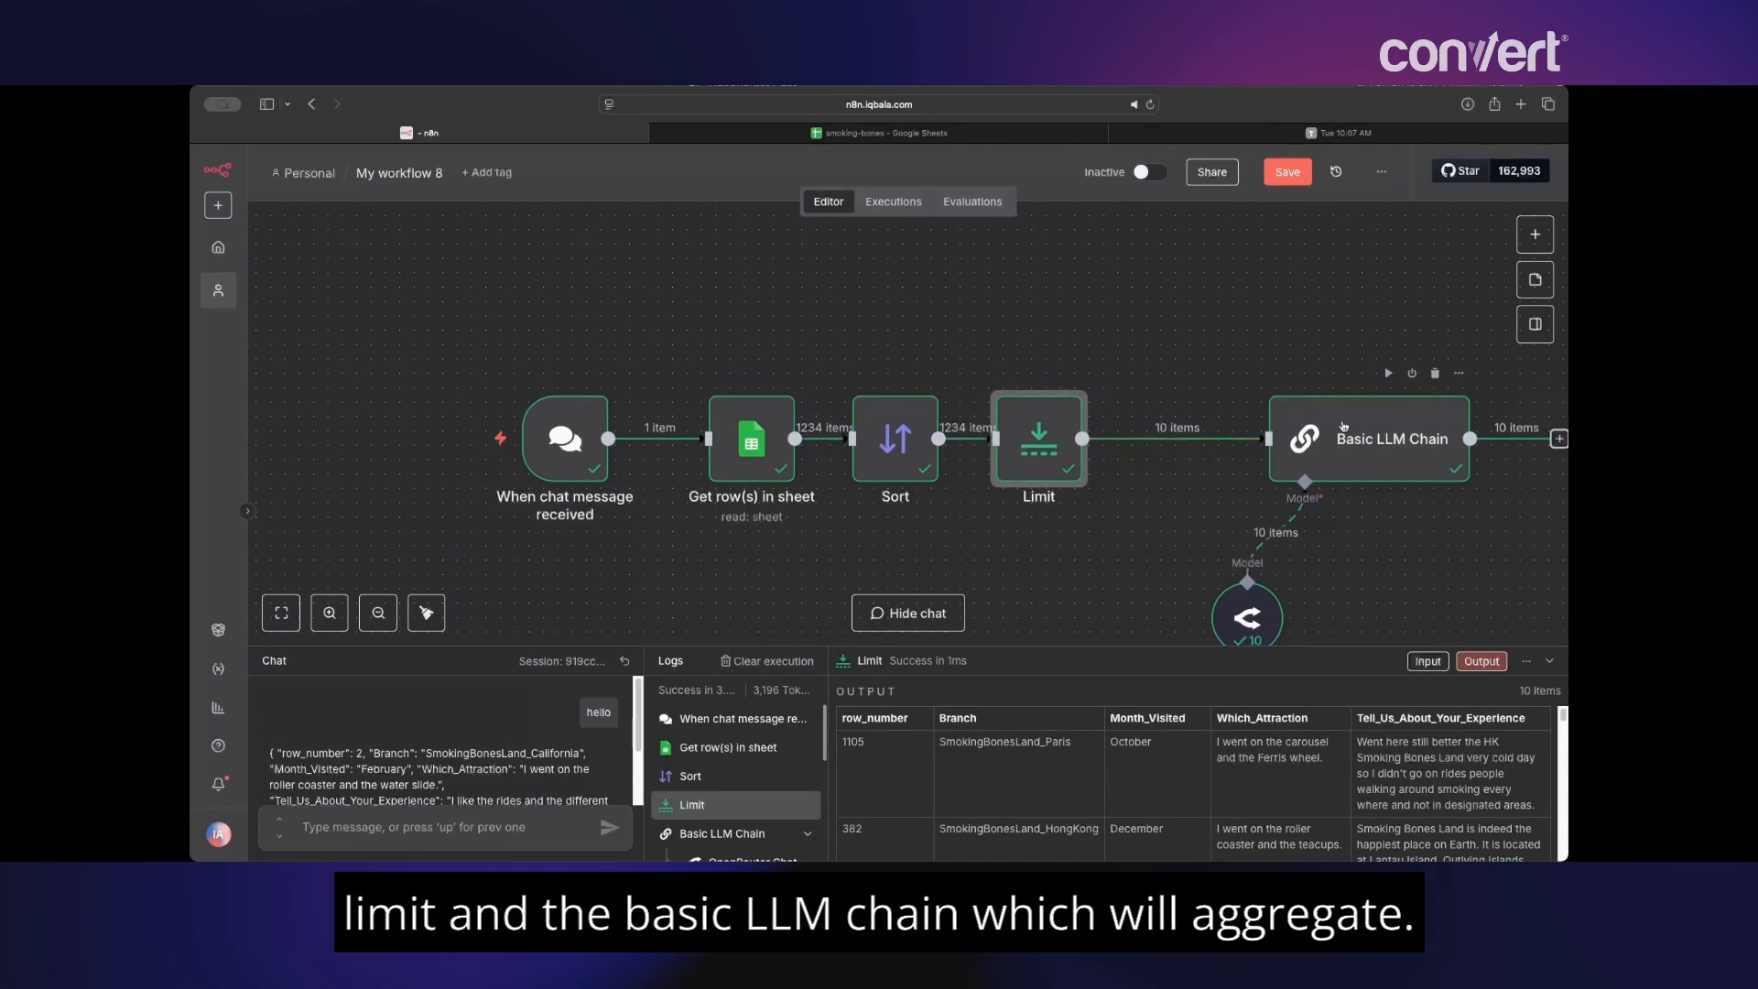
click(1162, 440)
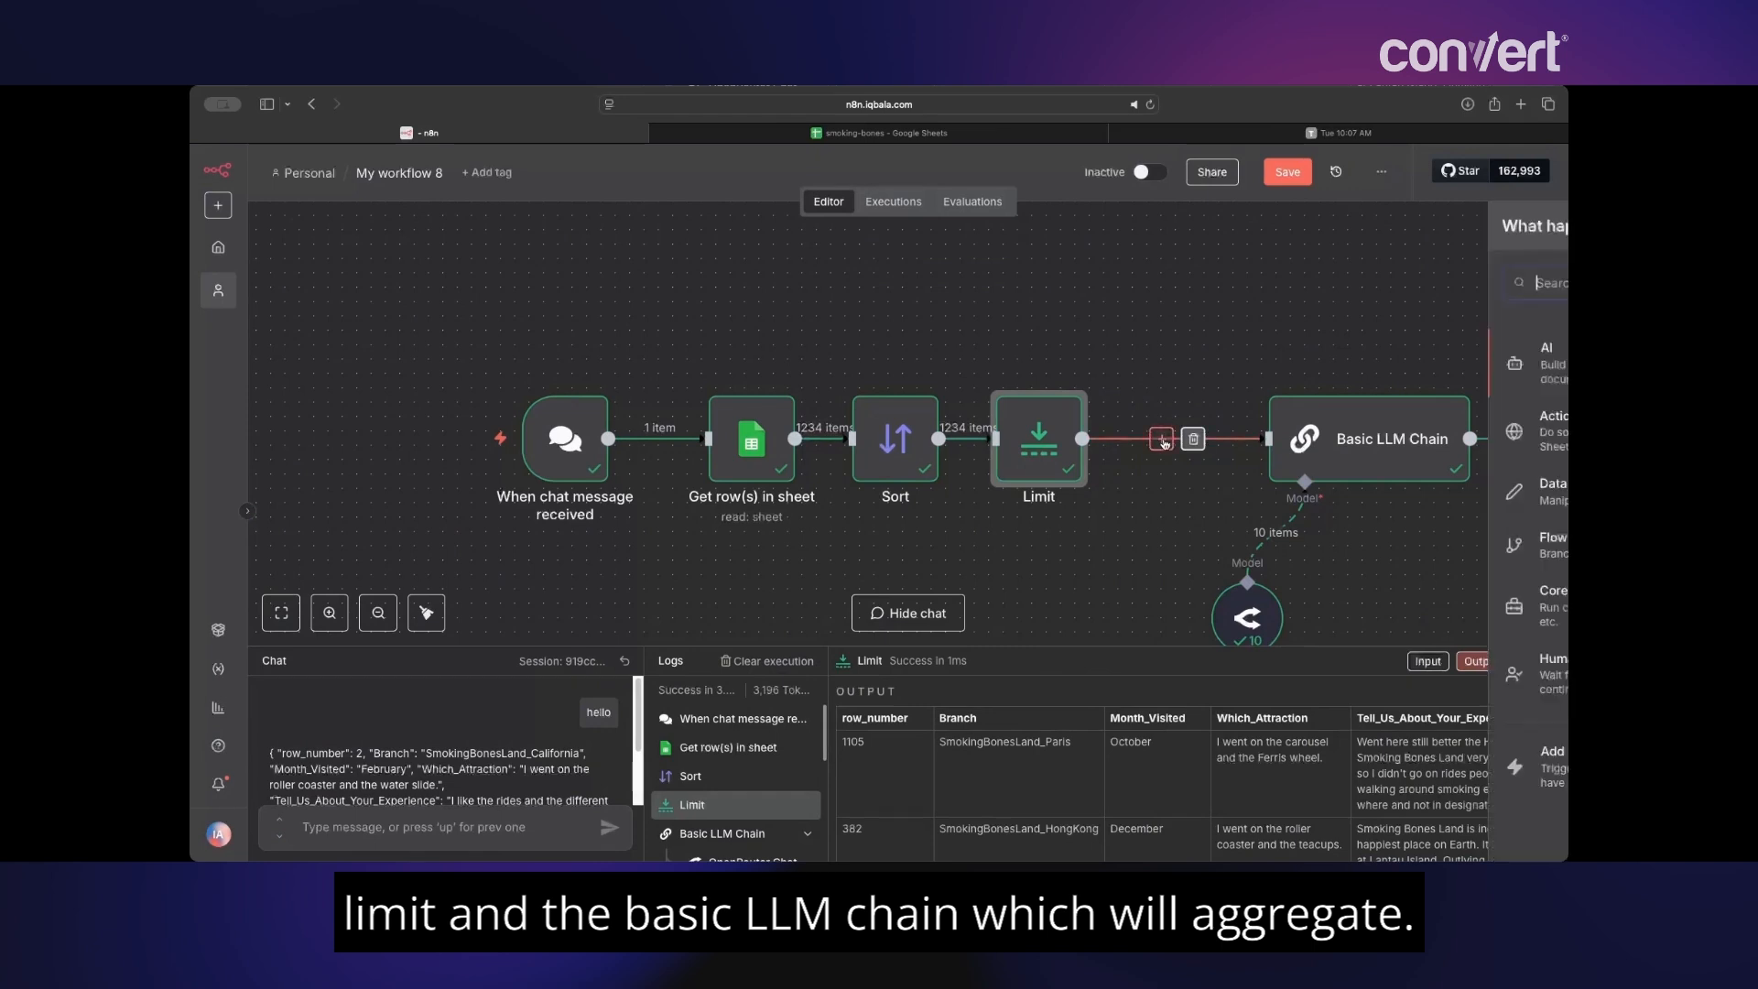
text(aggre)
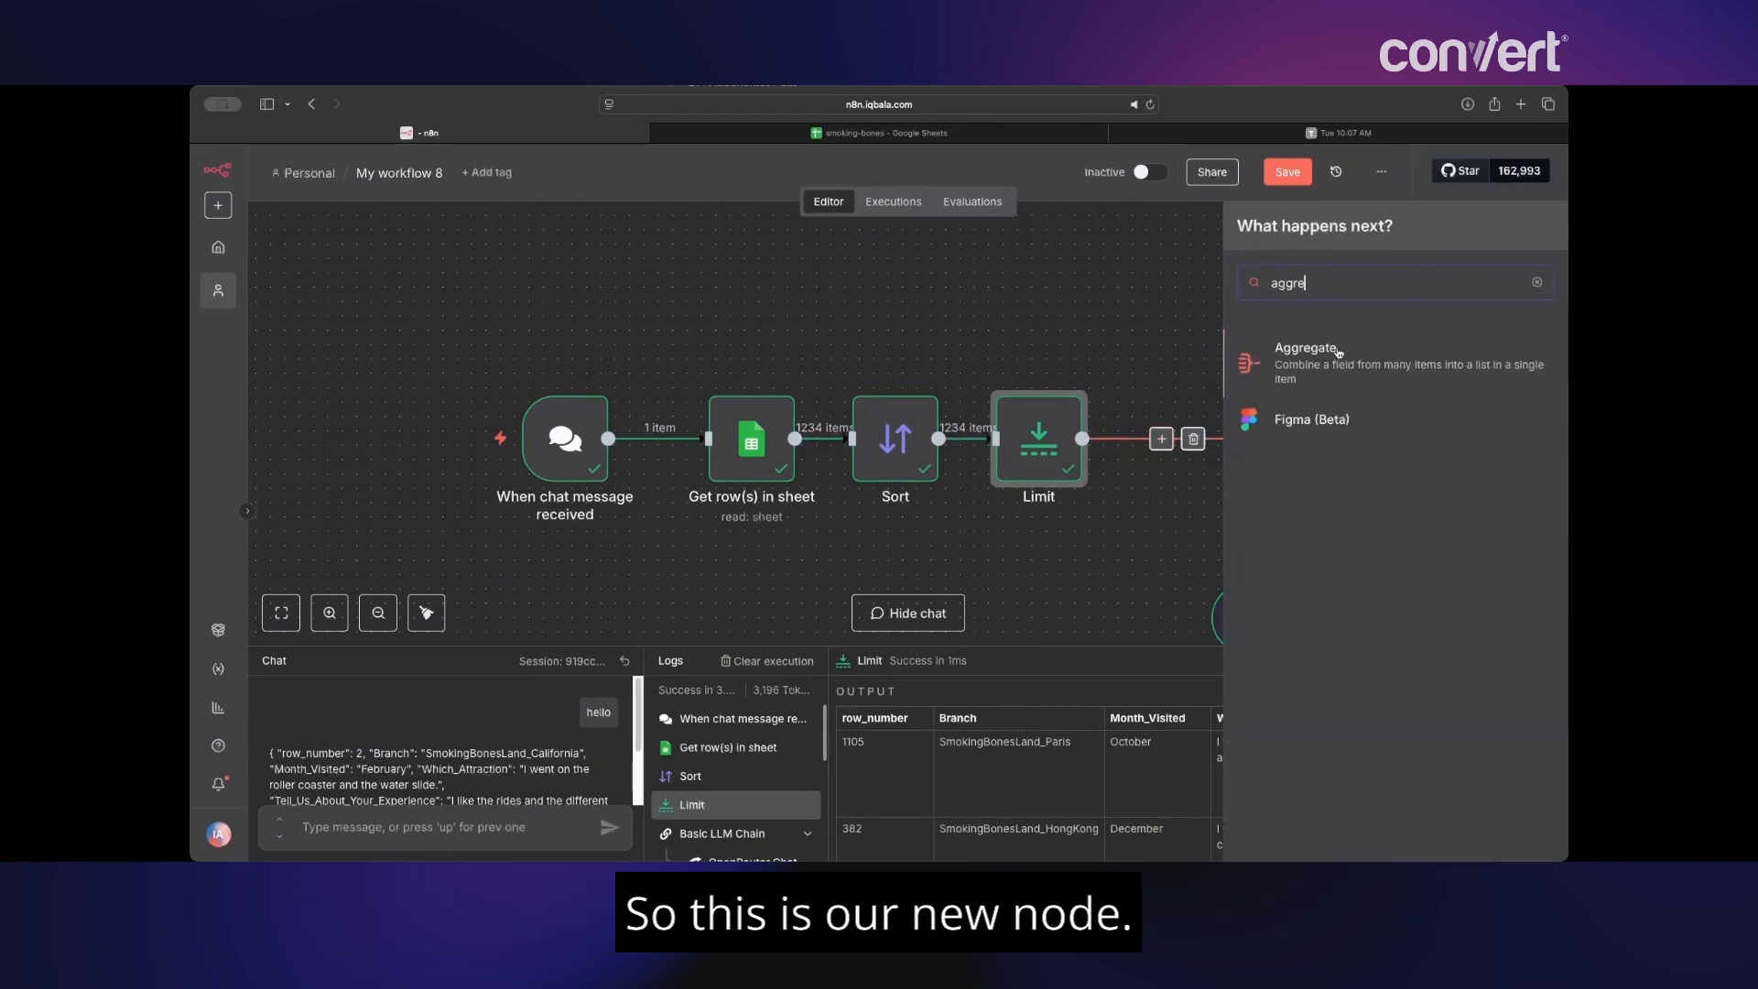
key(Return)
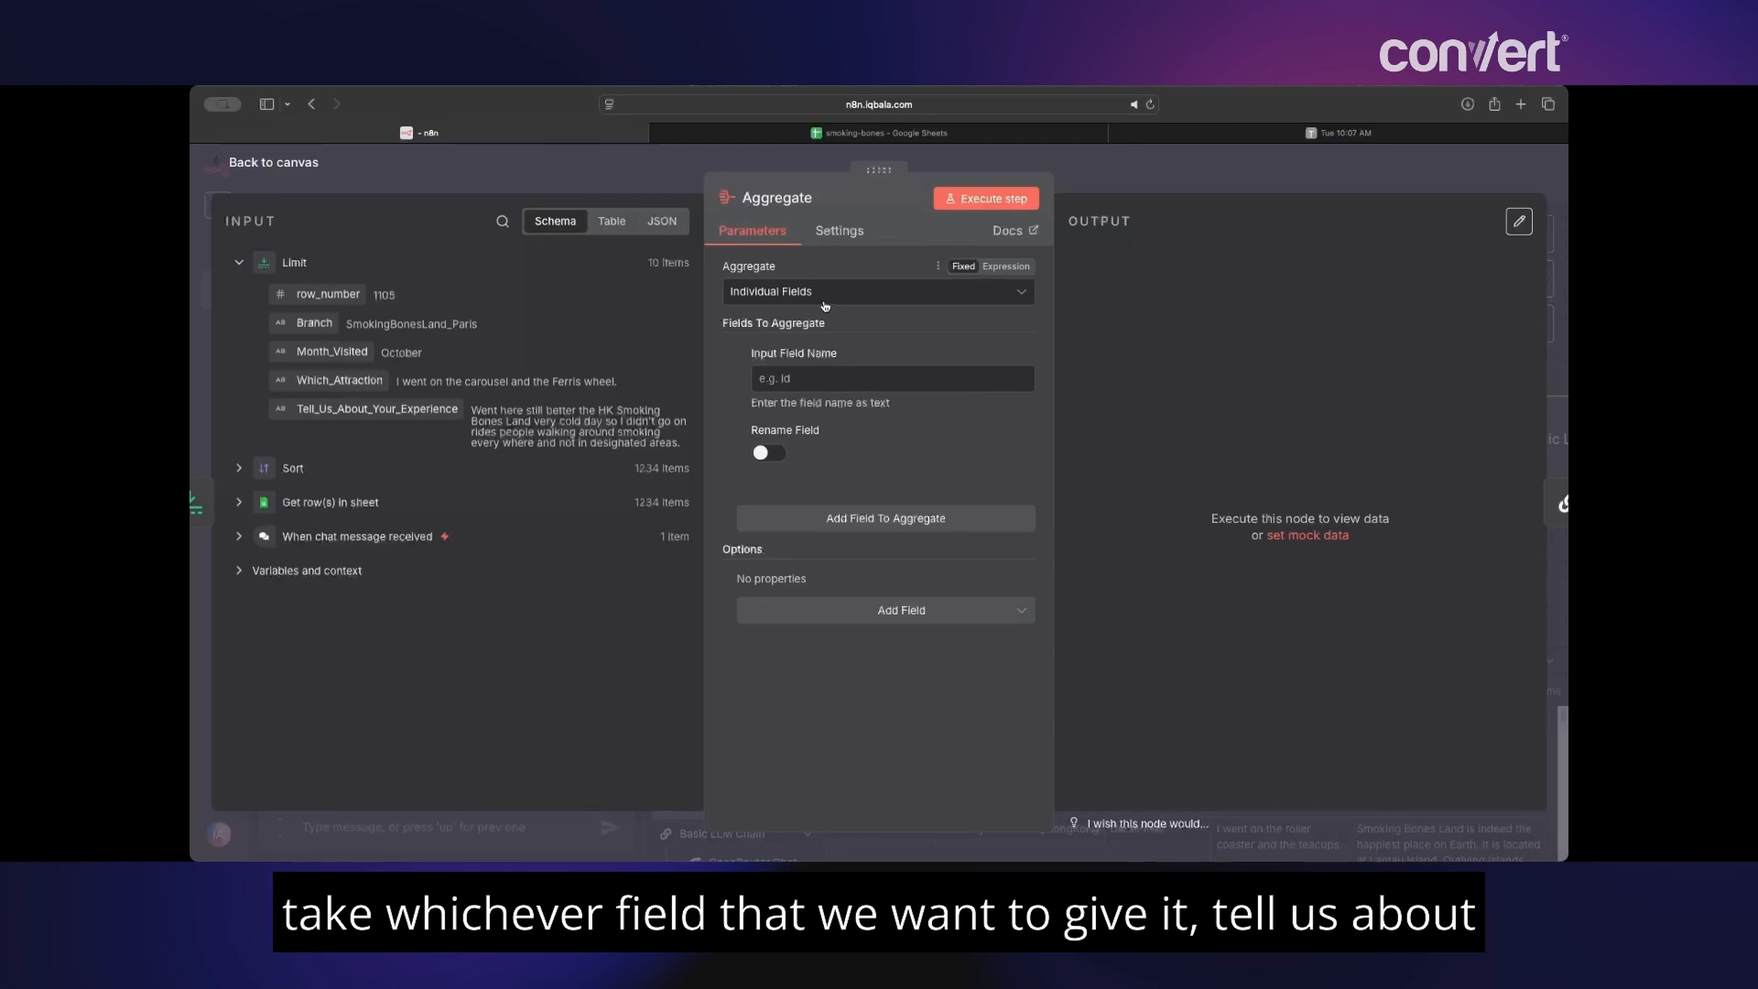
- Set Aggregate's input field name to Tell_Us_About_Your_Experience, execute the node and check its combined output
drag(321, 409, 795, 391)
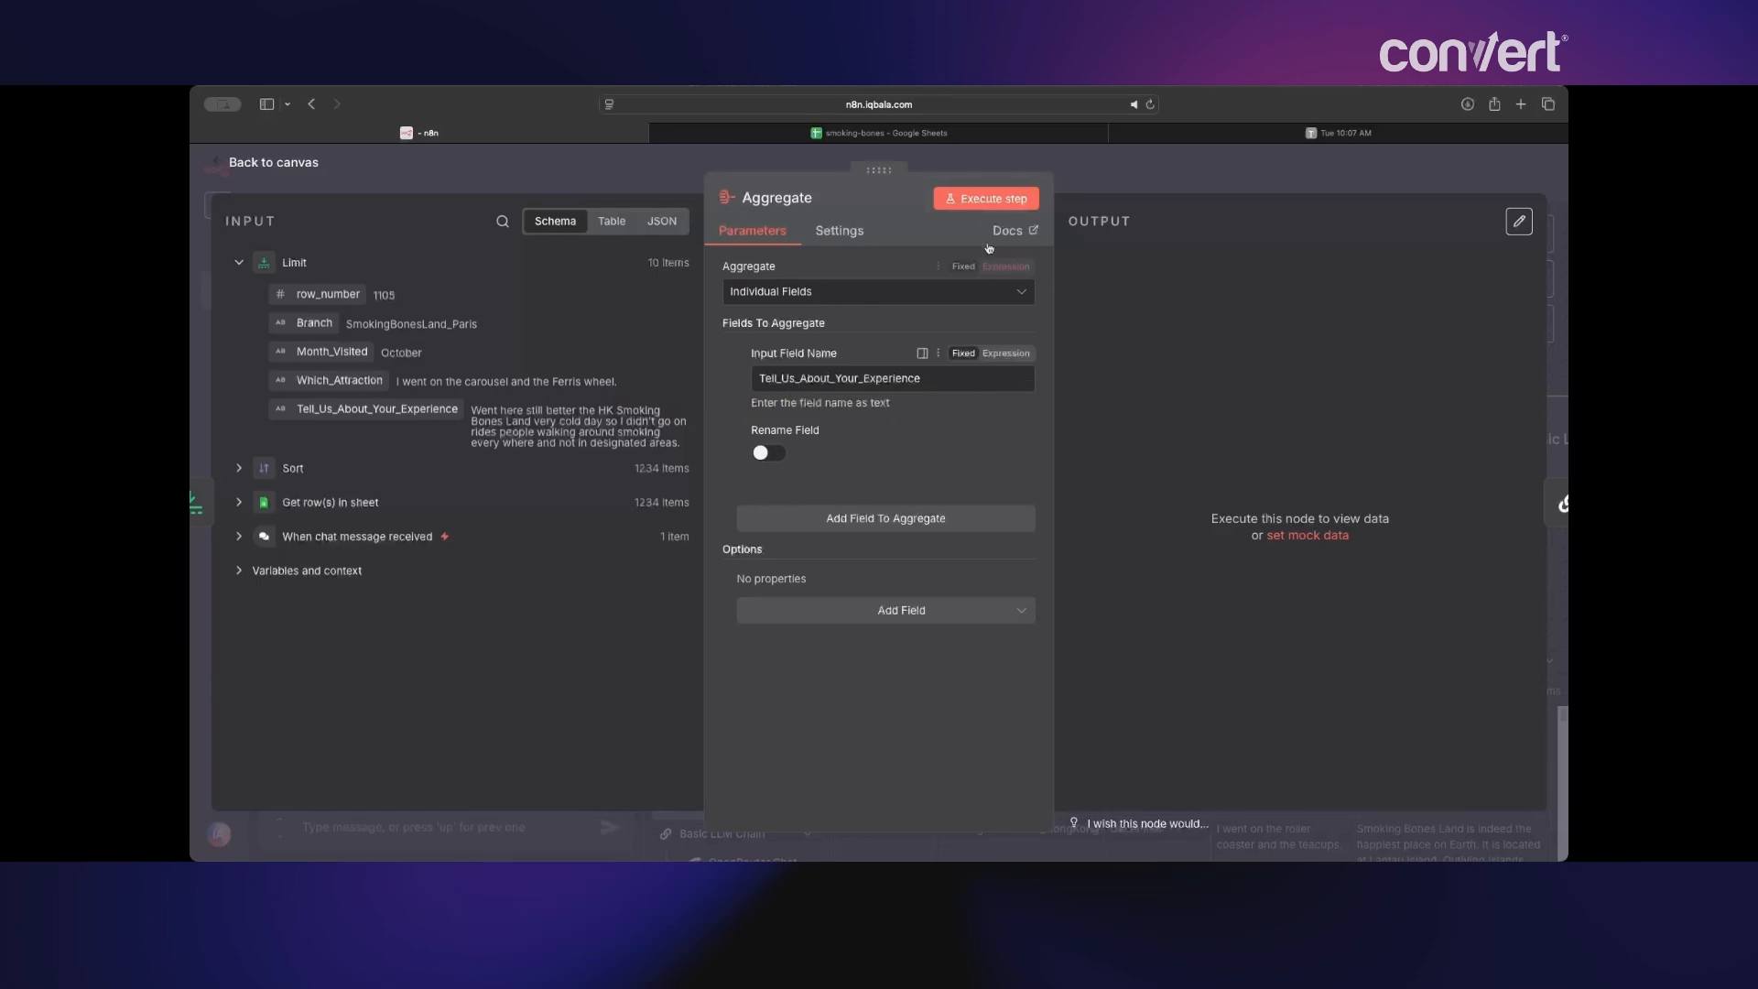
click(994, 201)
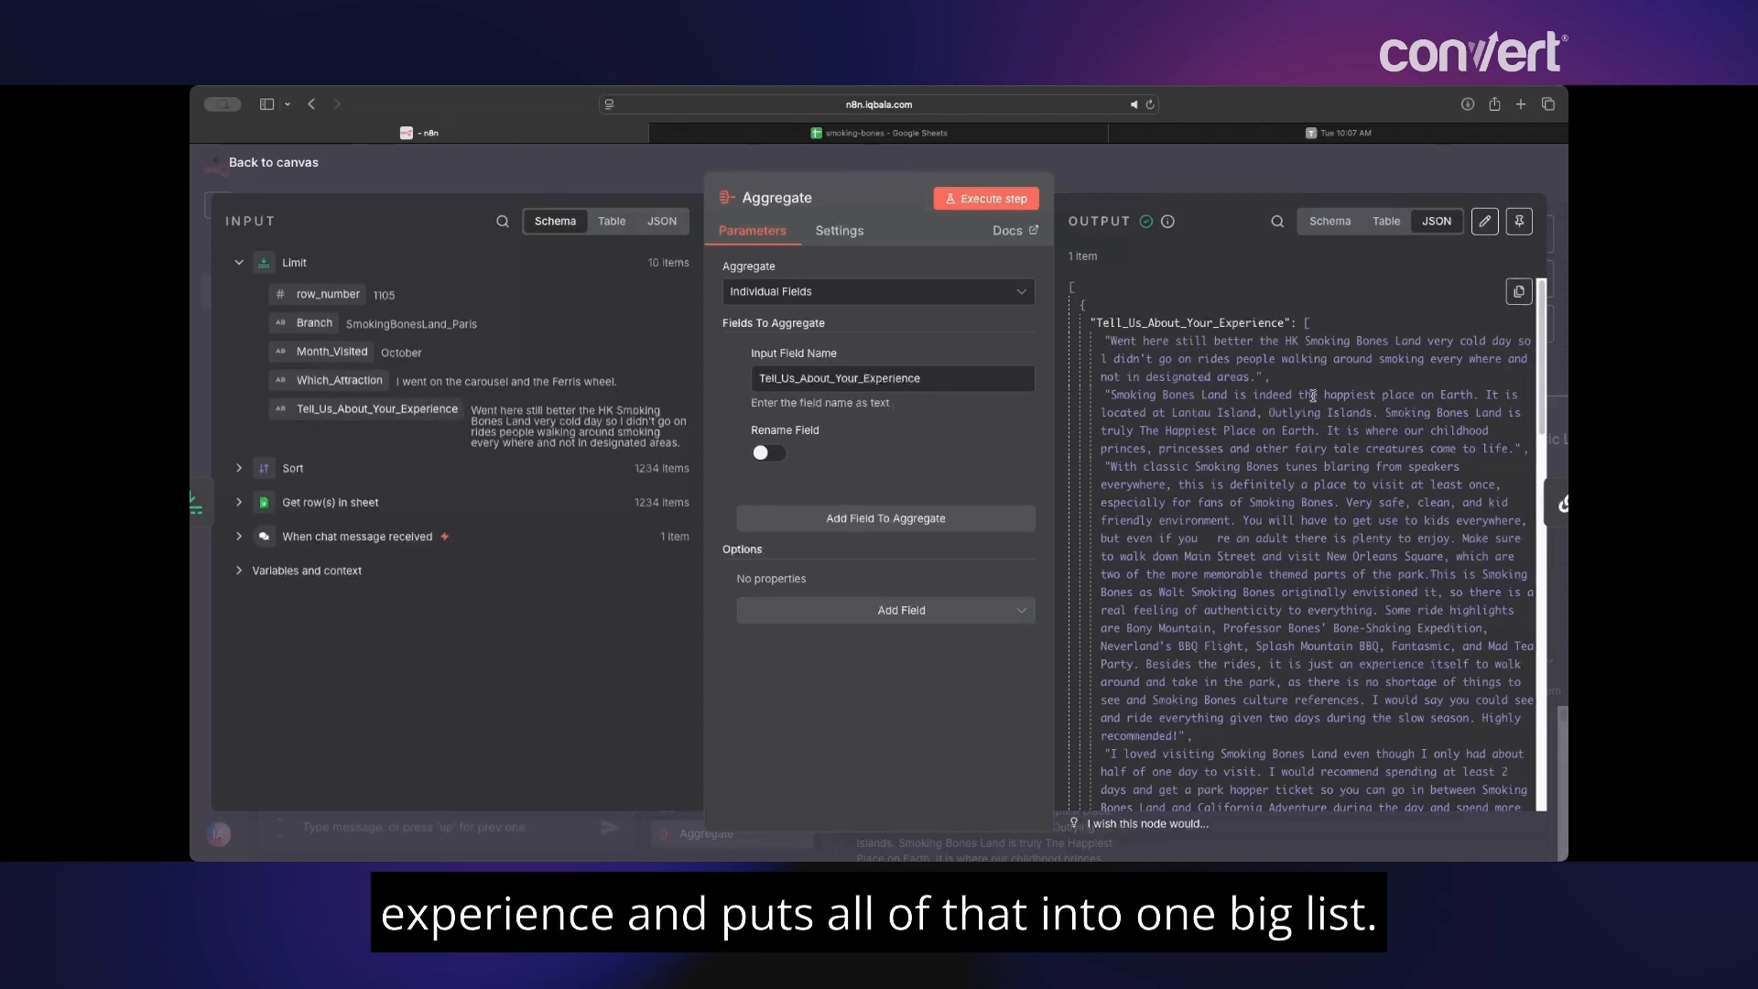
scroll(1283, 591, down, 15)
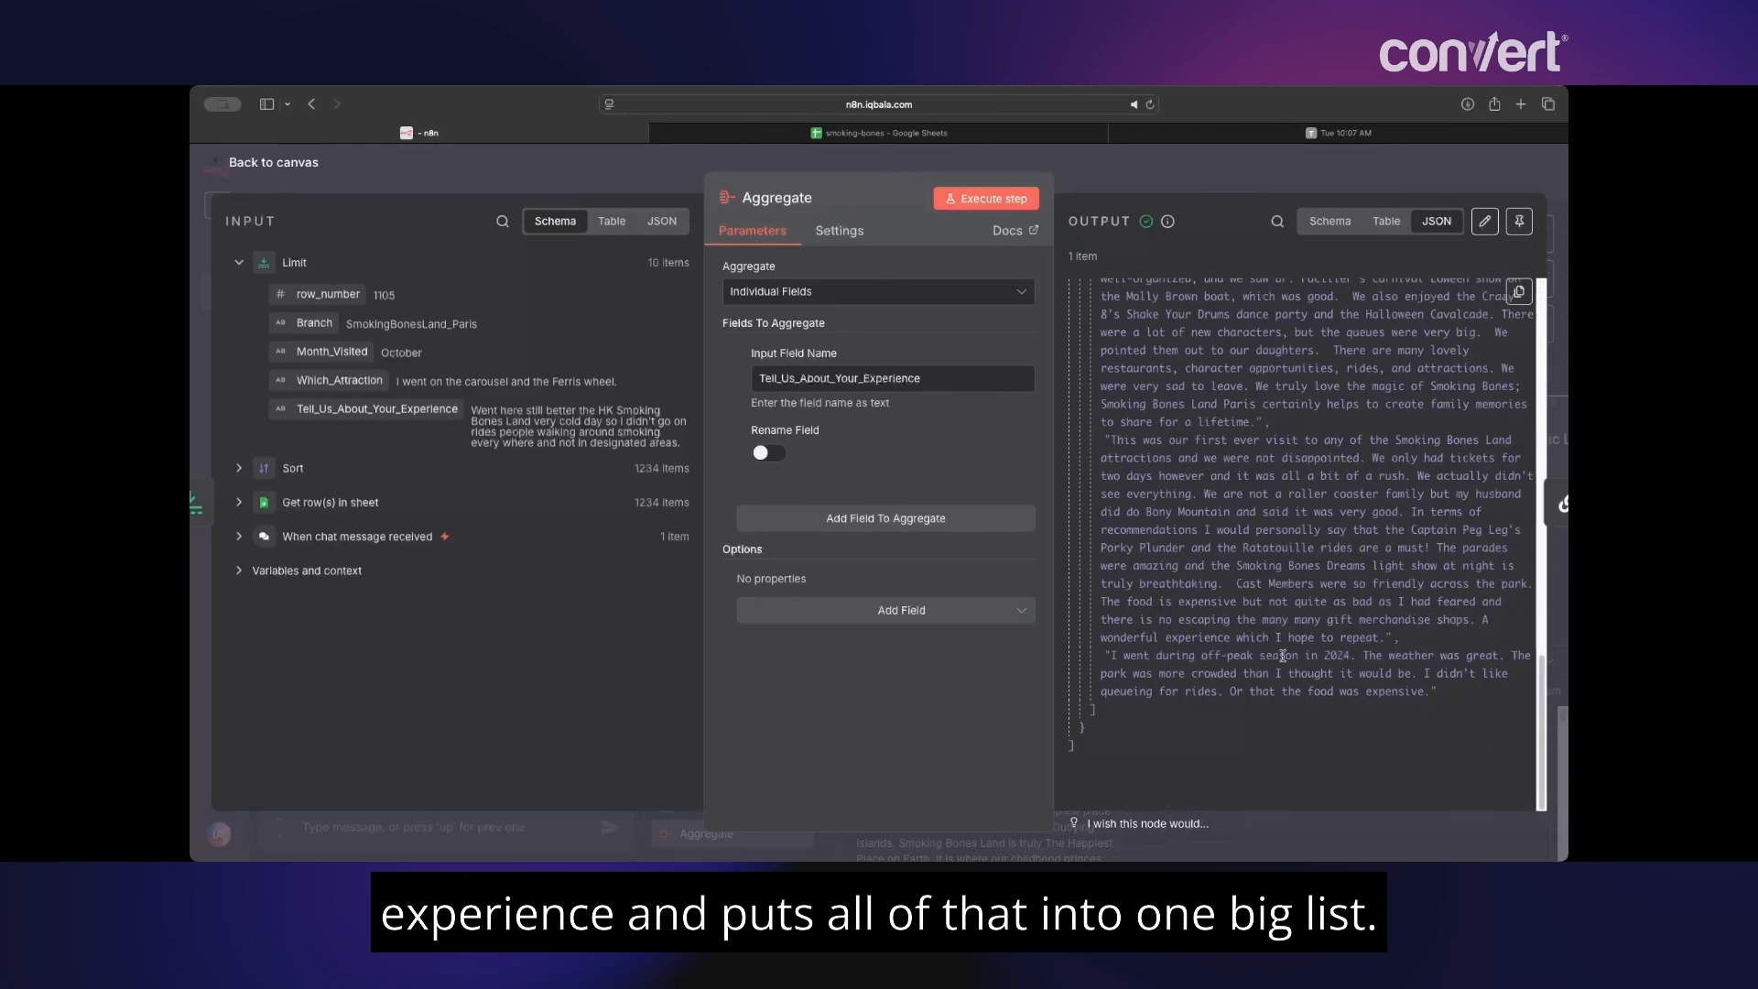
key(Escape)
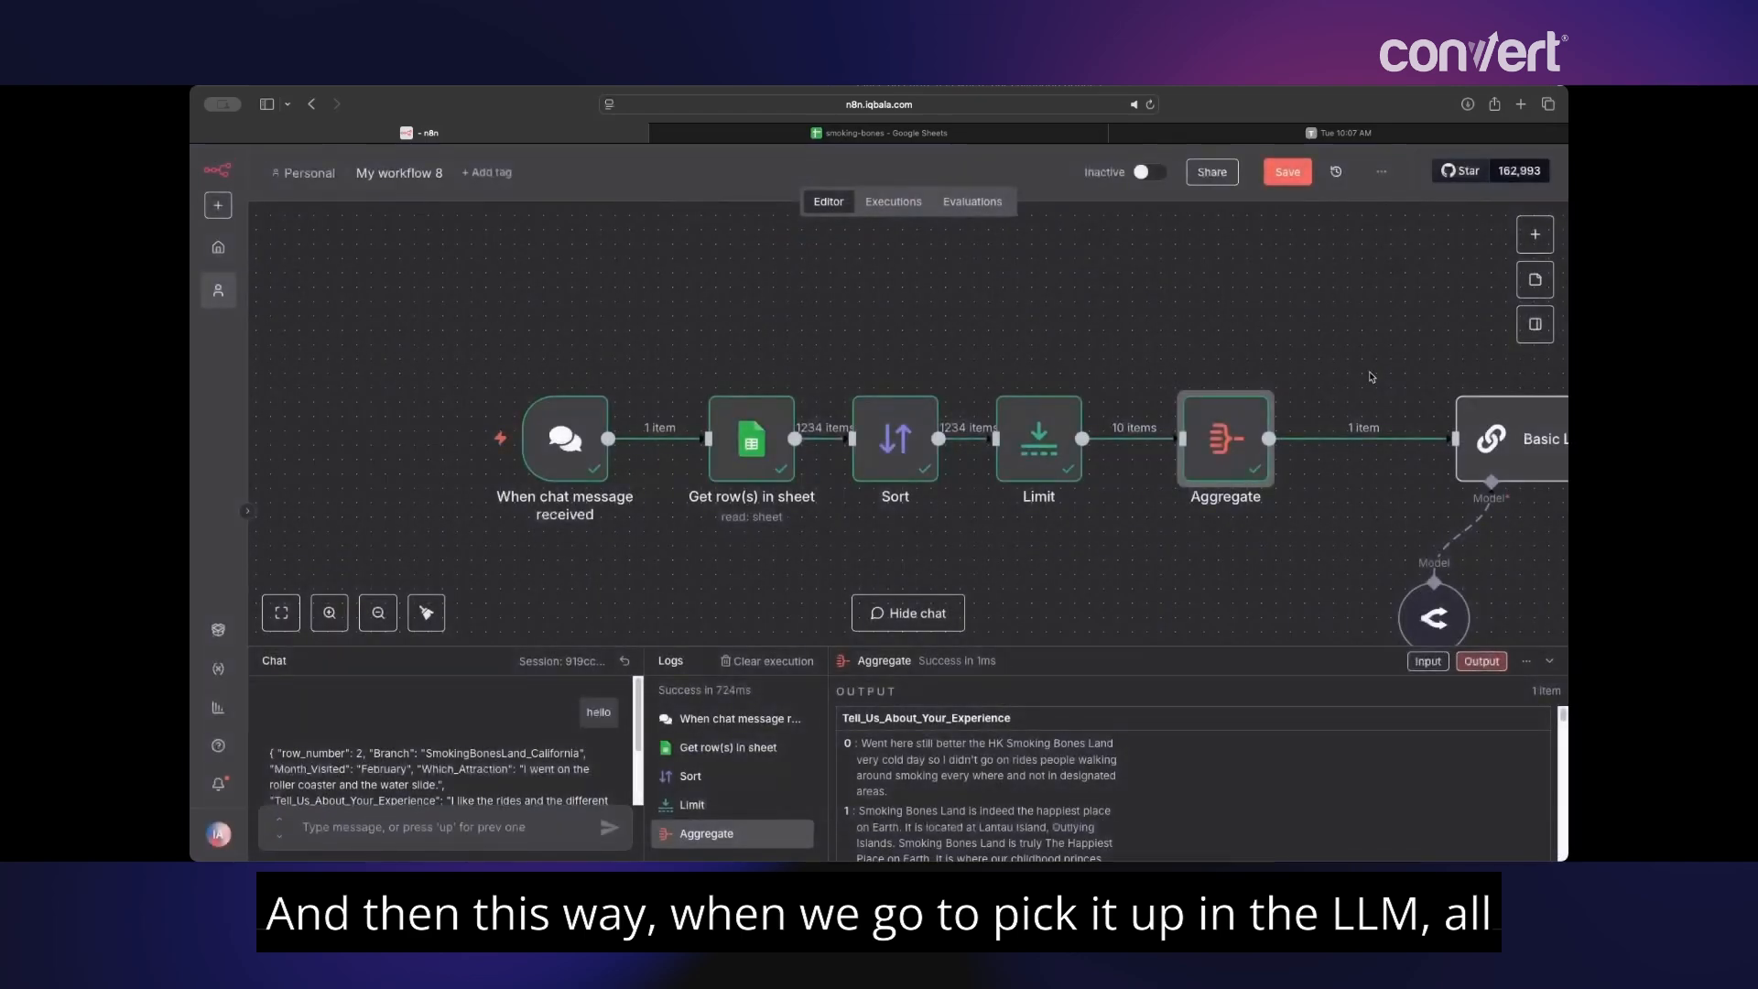
- Execute the Basic LLM Chain node on the aggregated feedback and review its logs and output text
double_click(1501, 432)
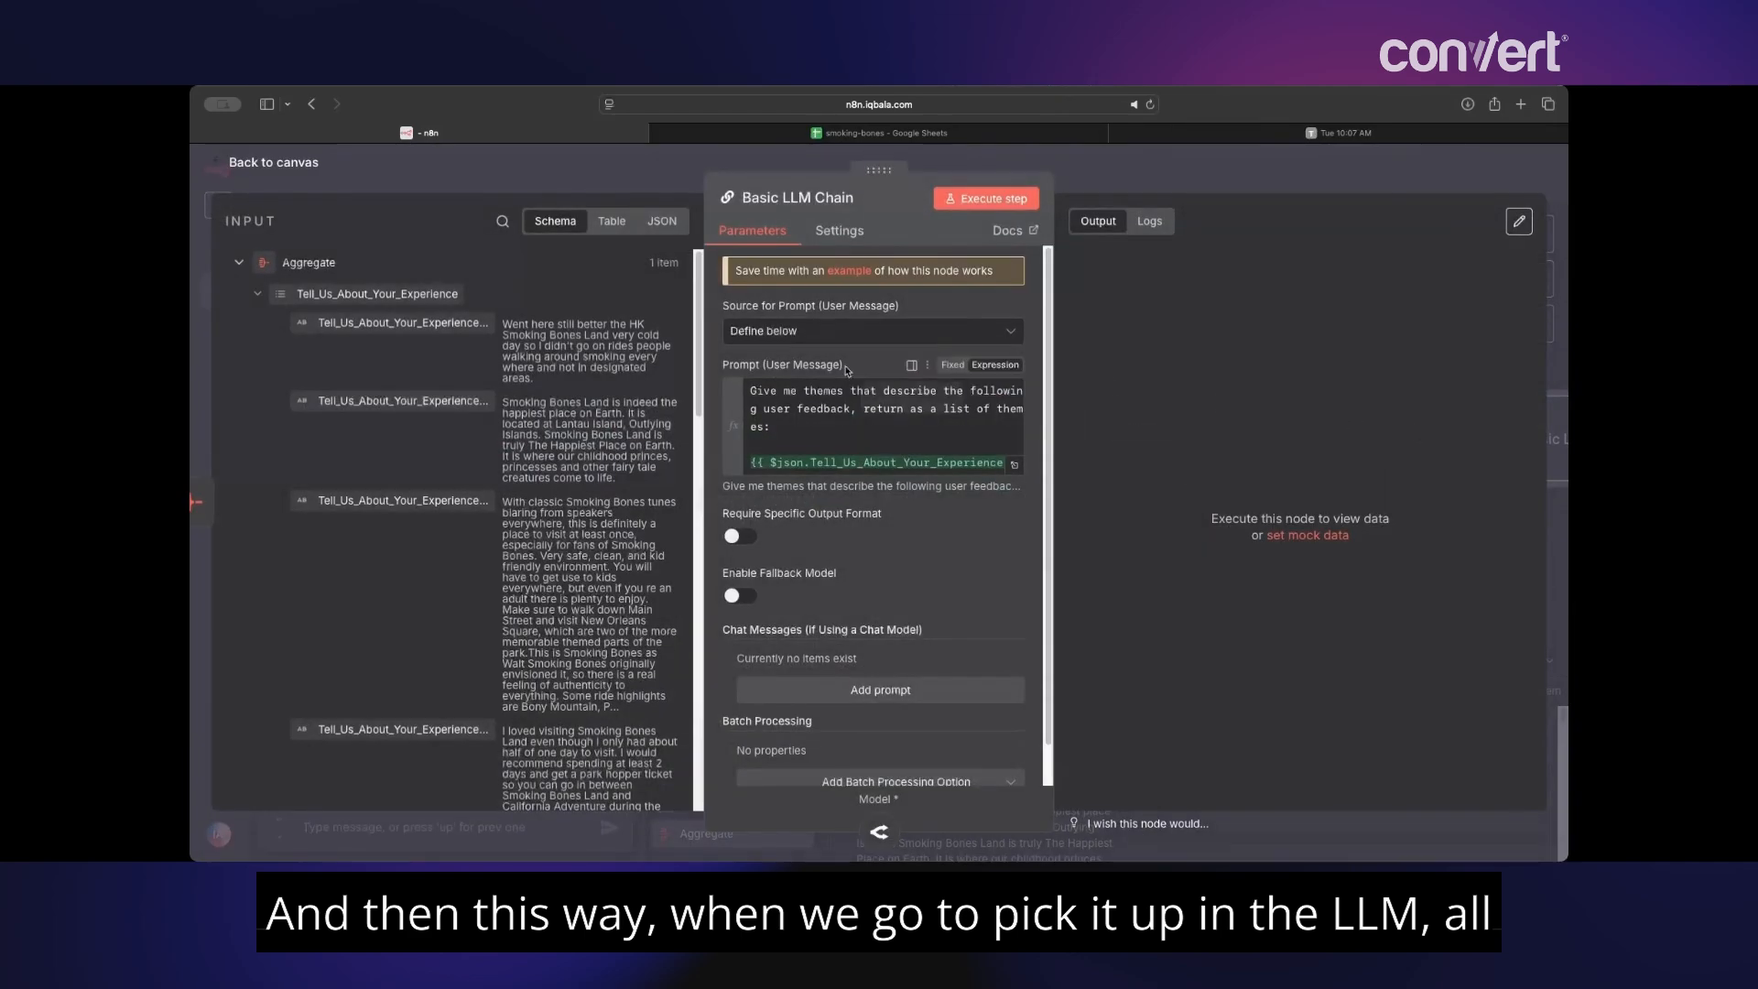
scroll(875, 383, down, 1)
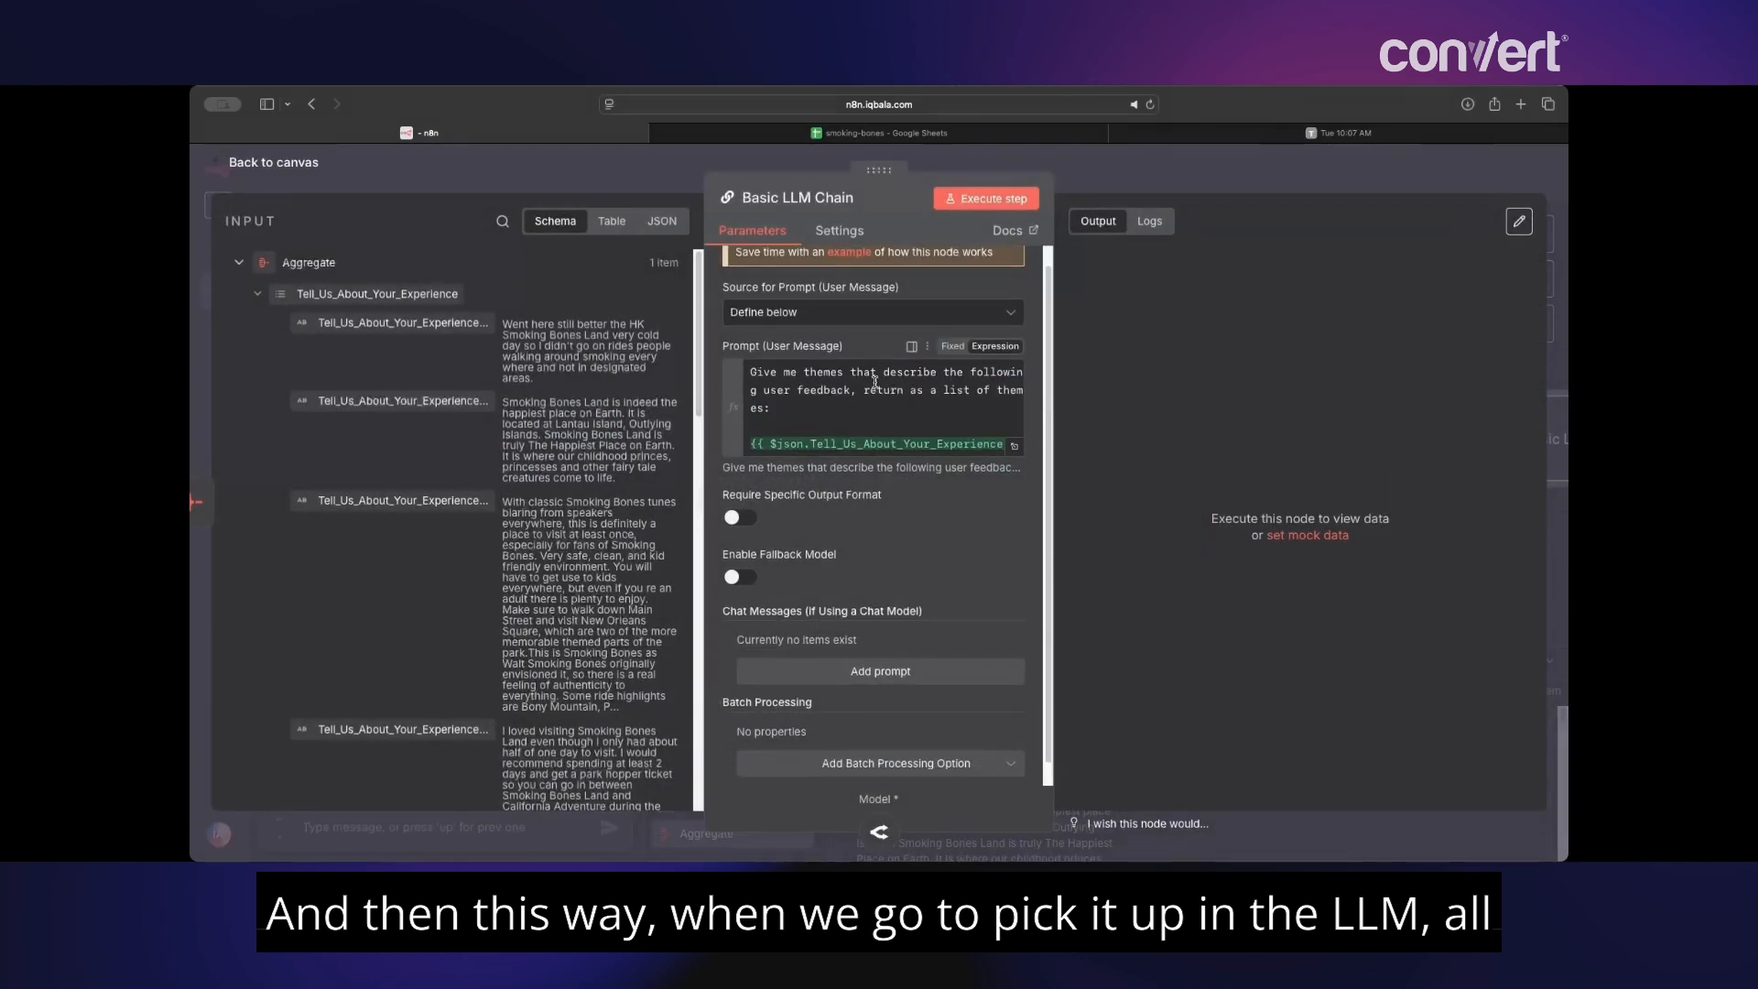
click(985, 199)
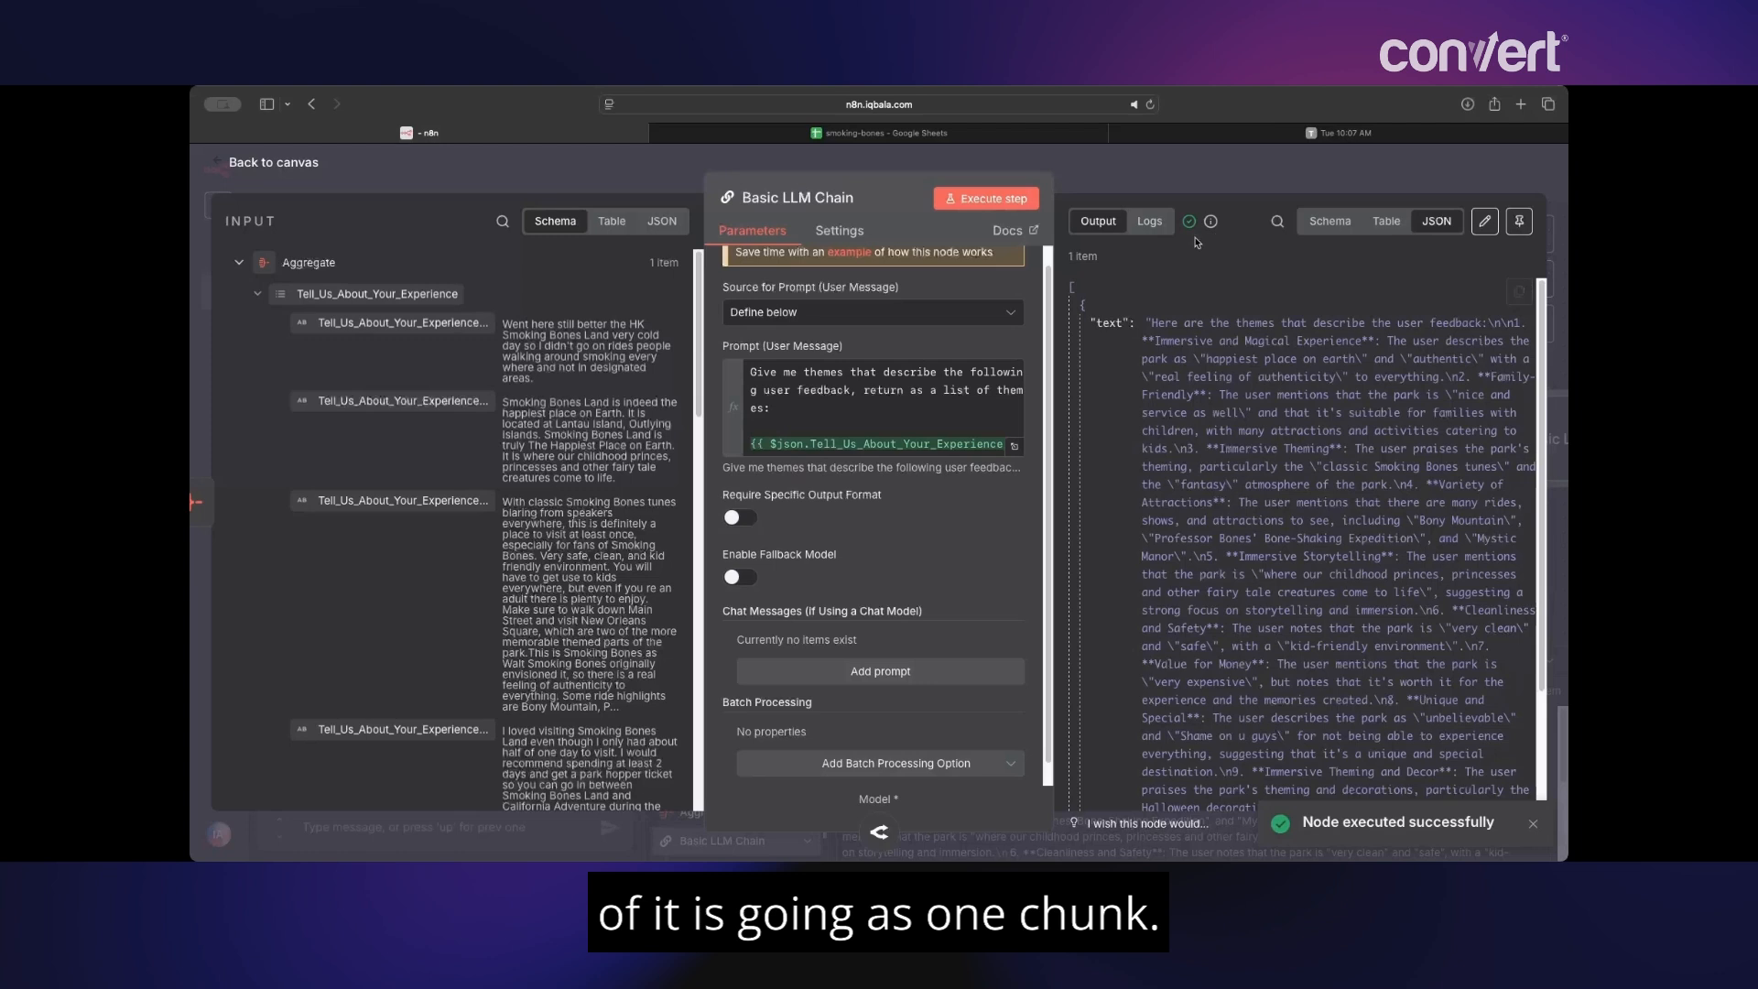
click(1149, 222)
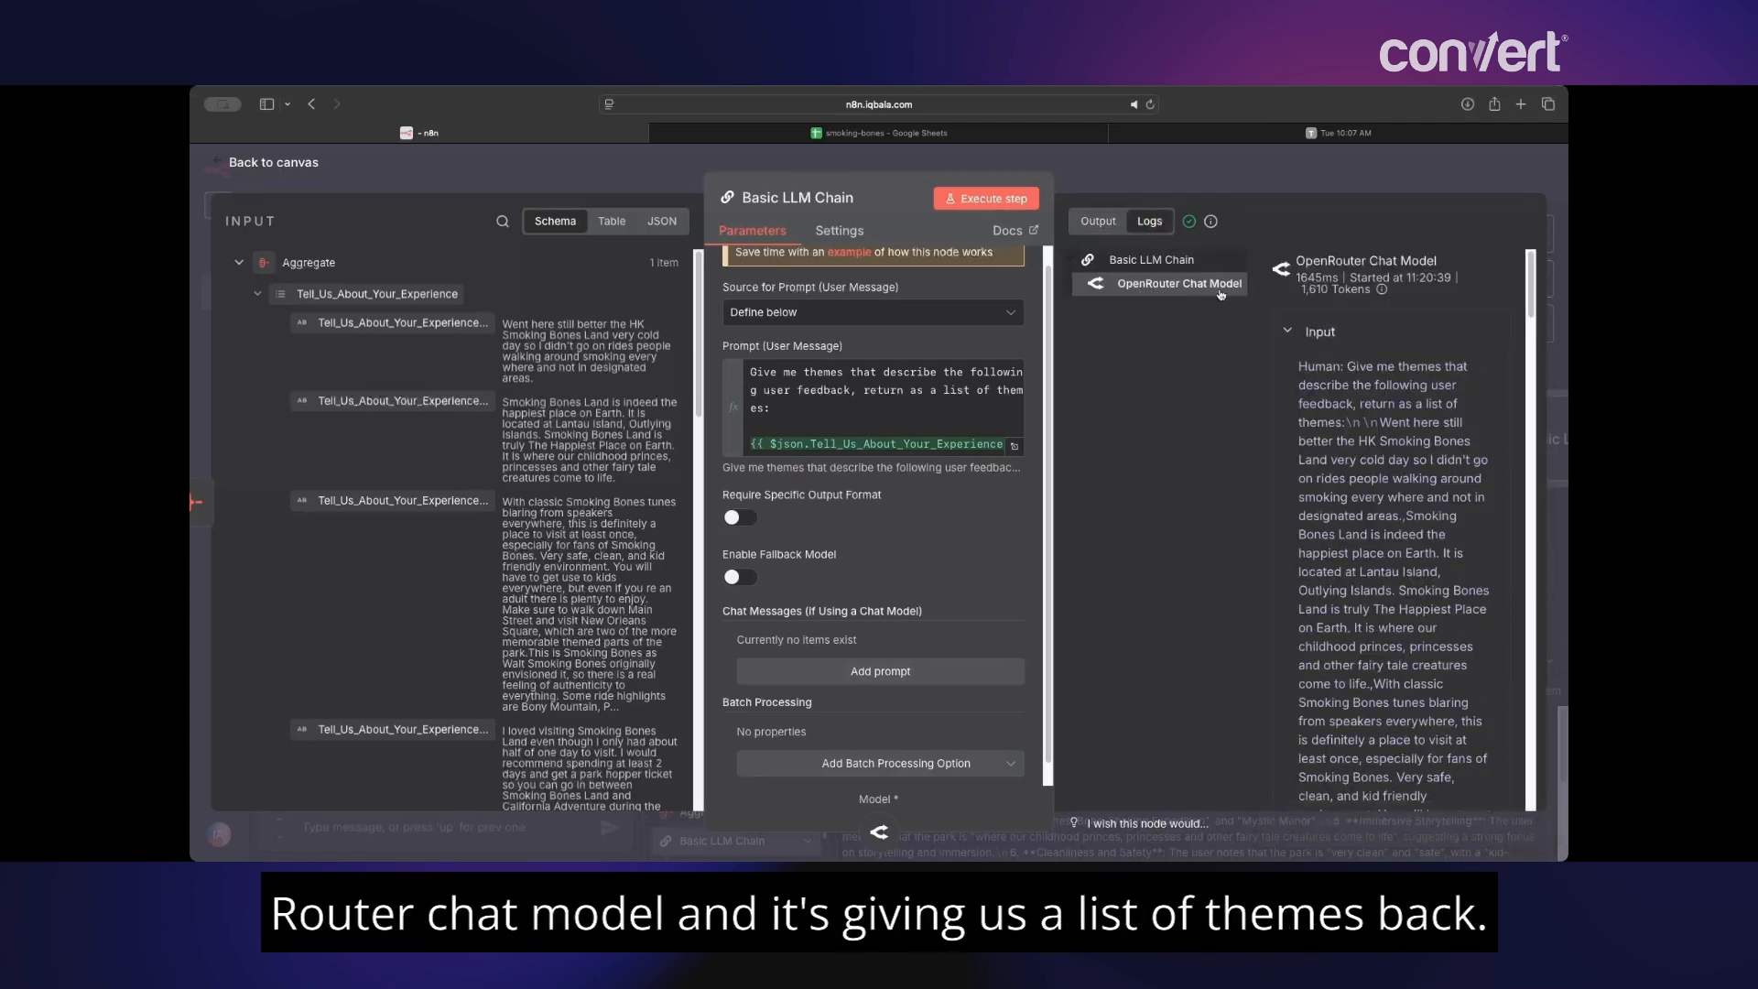
click(1098, 222)
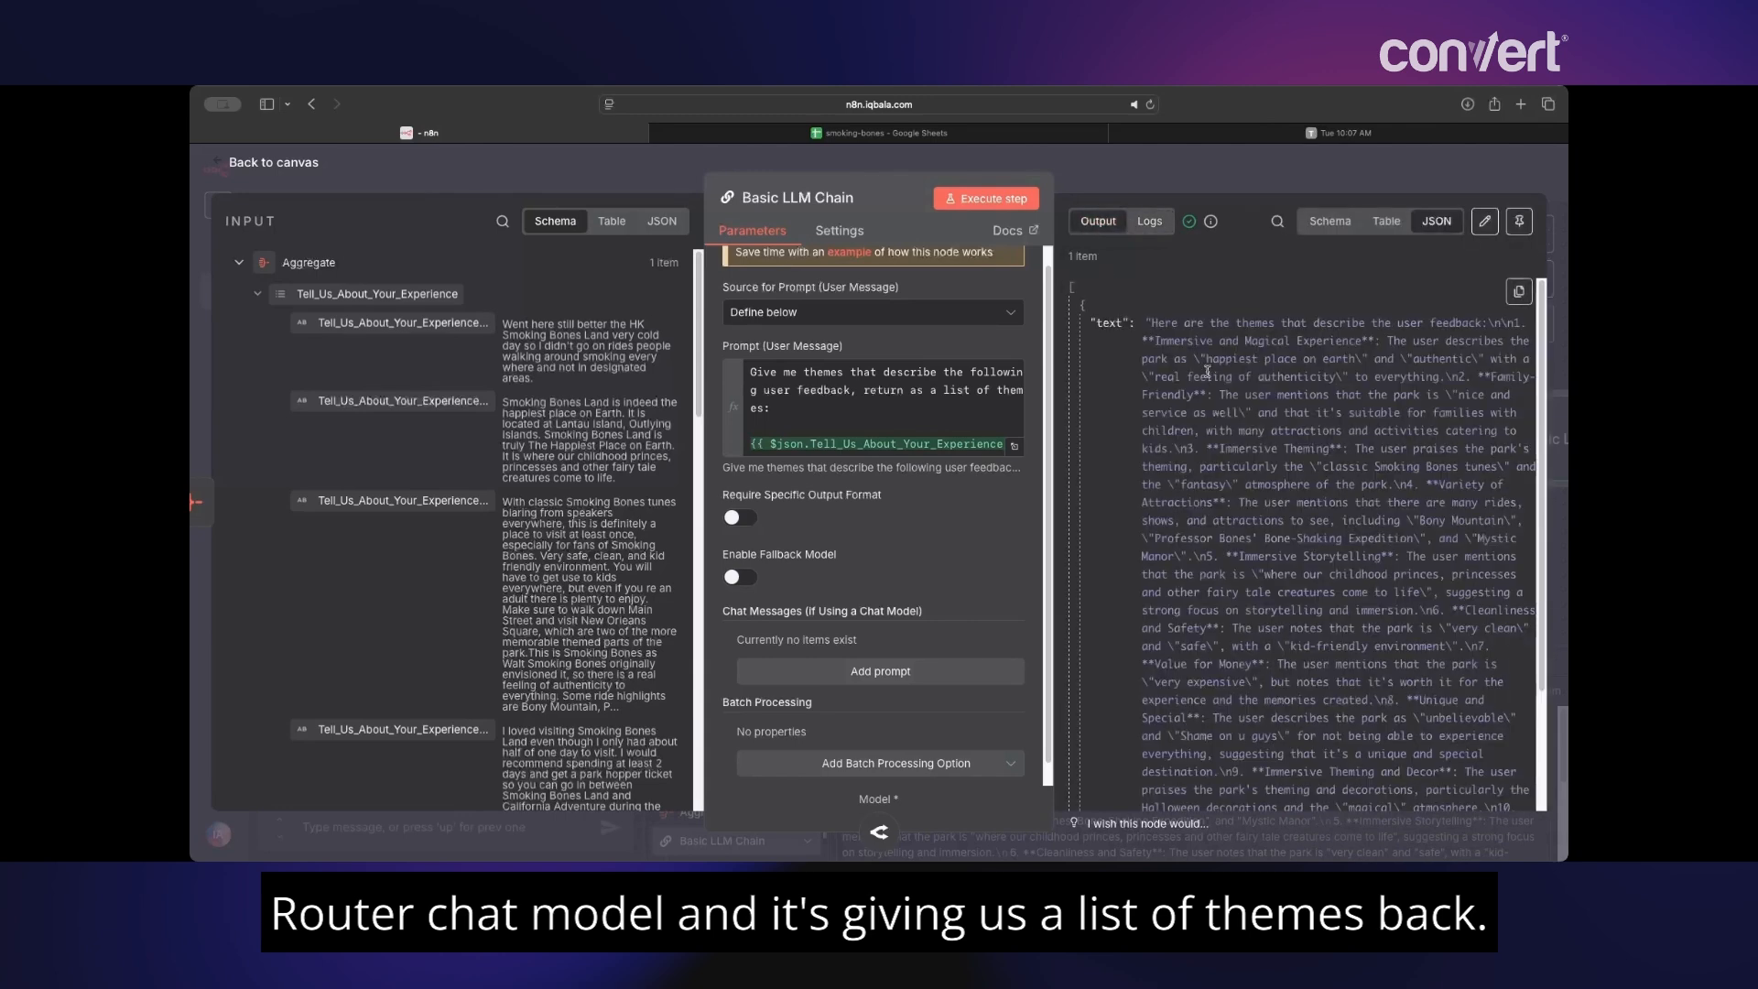
scroll(1328, 495, down, 10)
scroll(1328, 494, up, 3)
click(1195, 177)
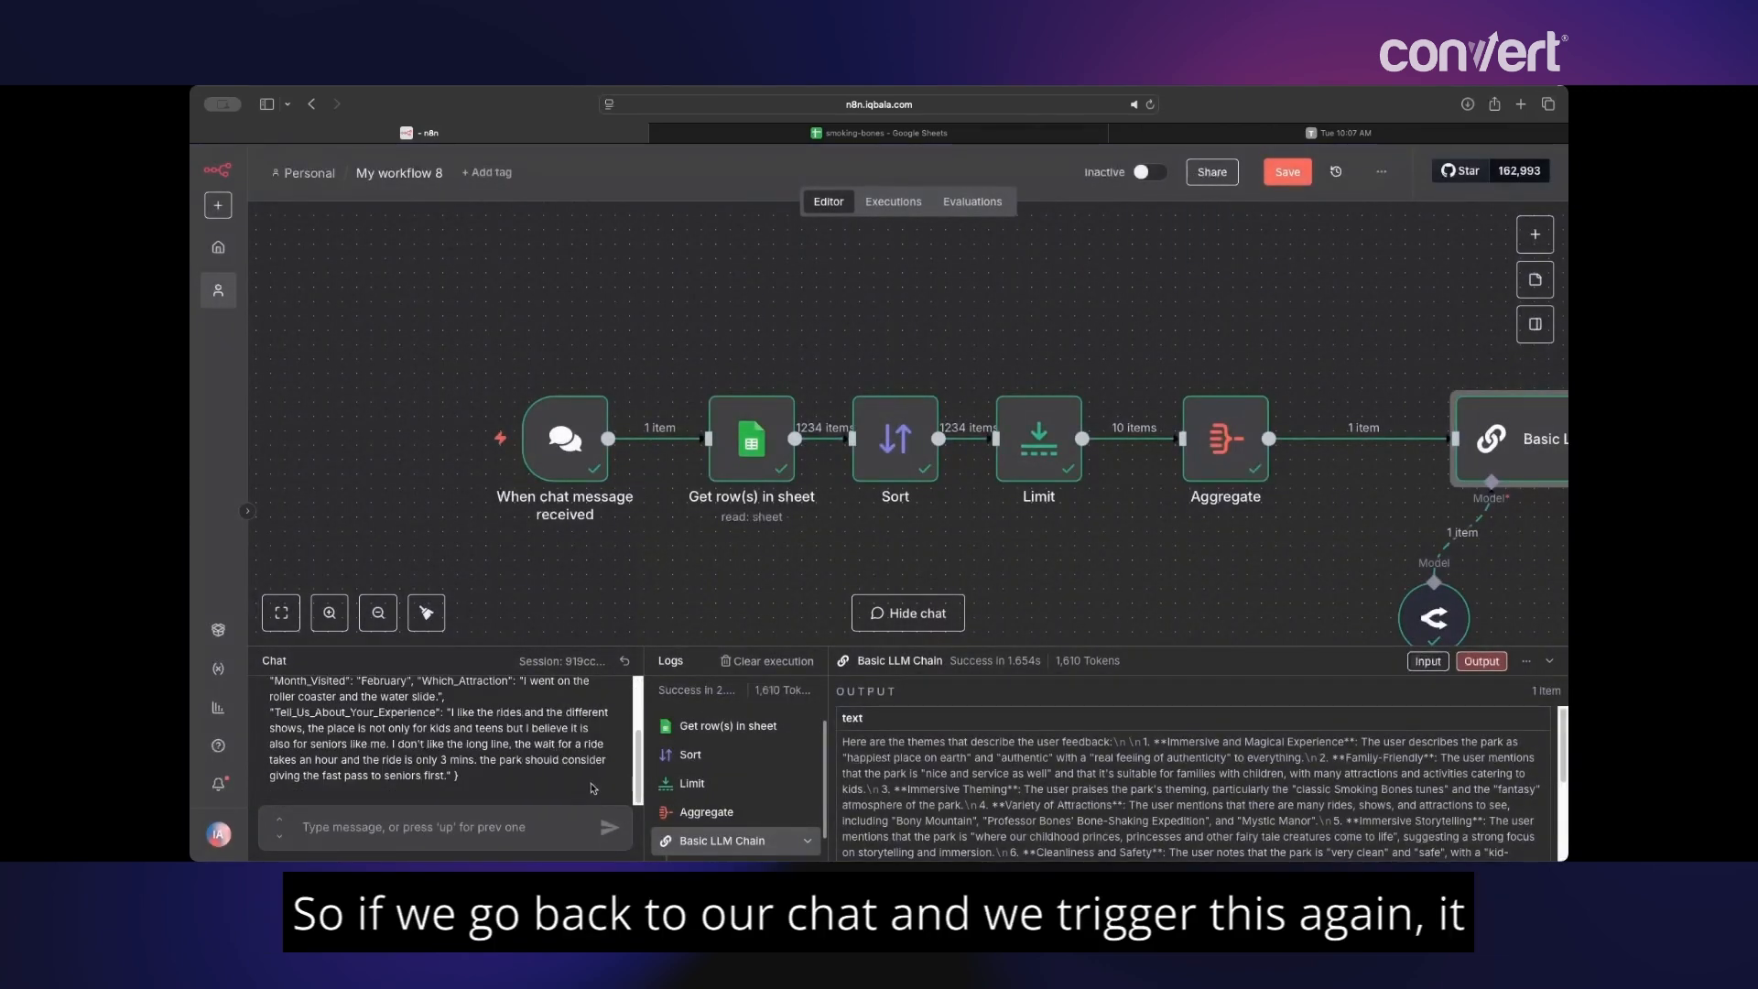
- Reset the chat session and send the message "triiger" to run the whole workflow
click(624, 660)
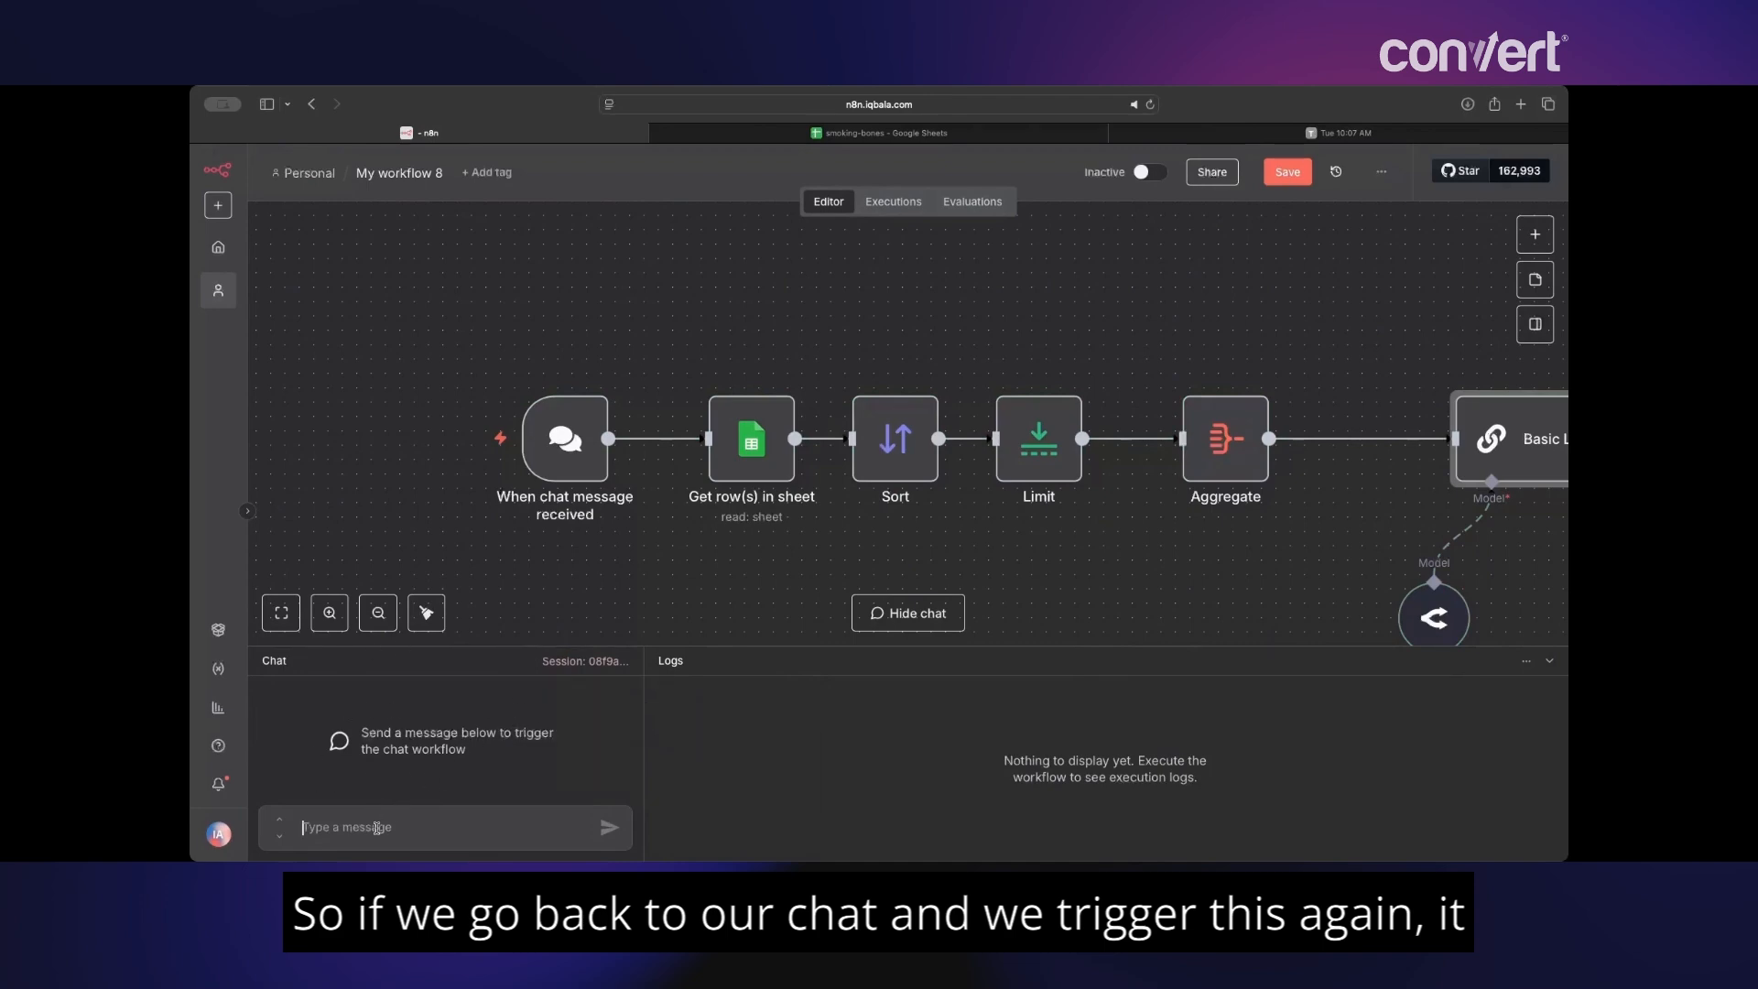
text(triiger)
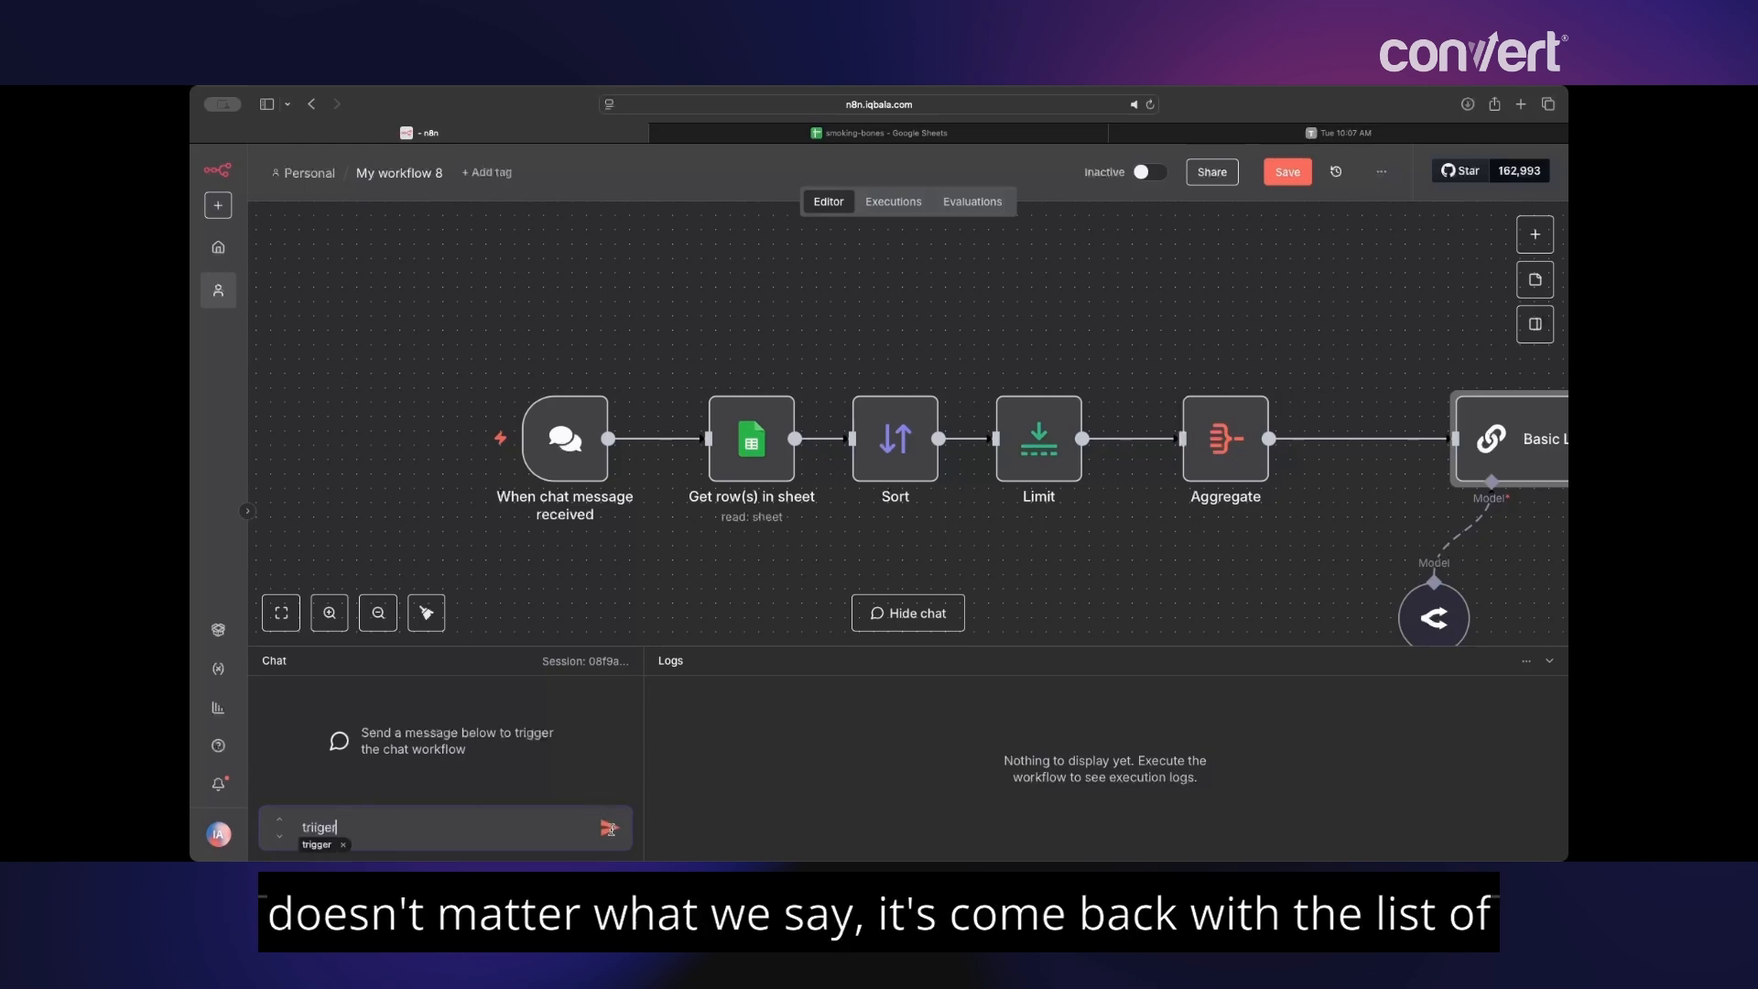
click(609, 829)
- Read through the list of feedback themes in the chat reply
scroll(366, 751, down, 3)
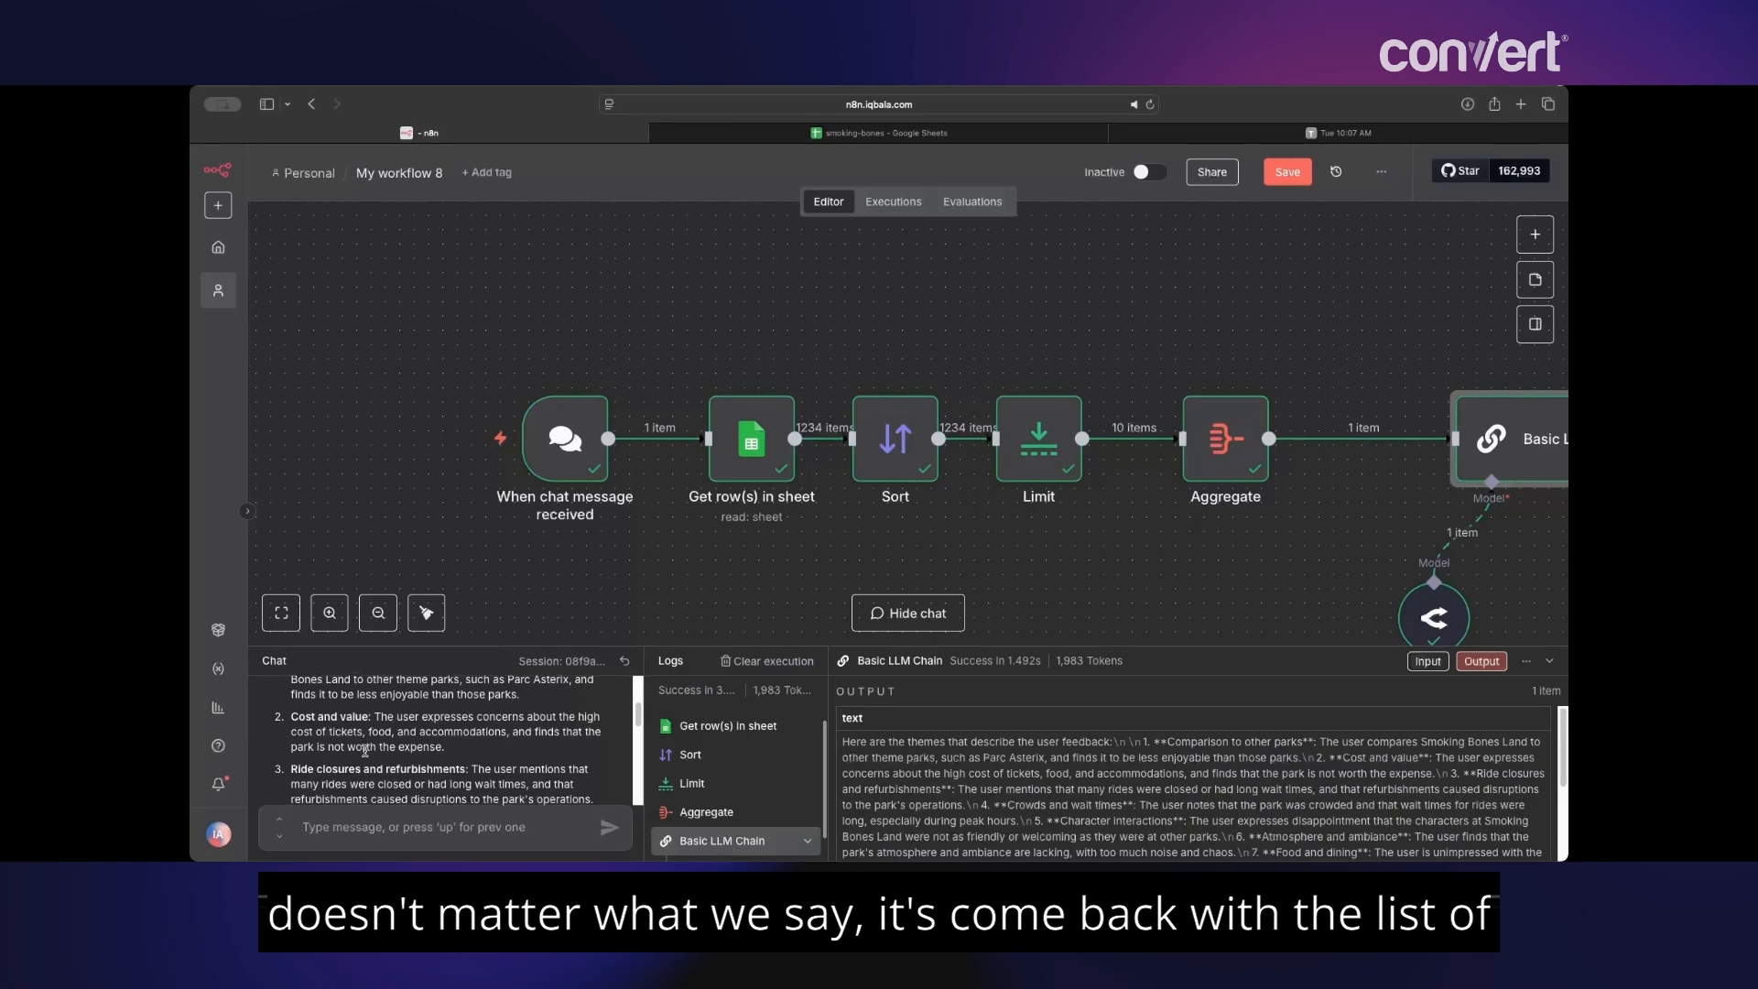
scroll(365, 750, down, 5)
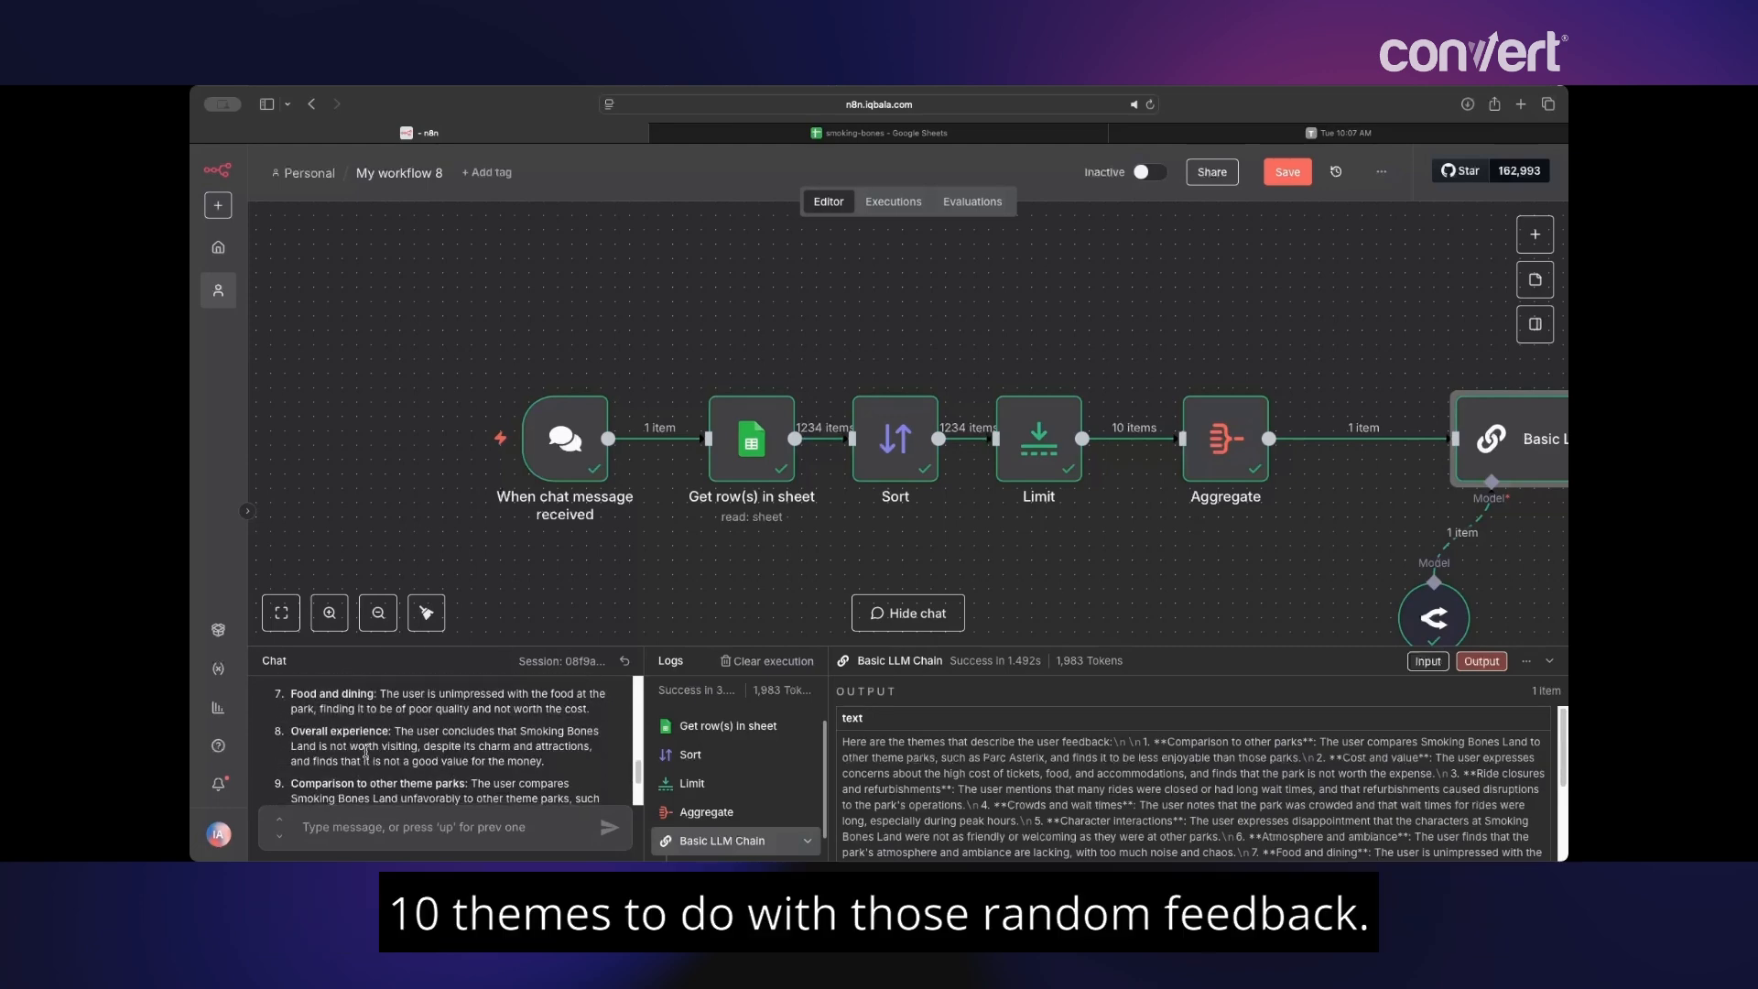
scroll(366, 752, down, 1)
scroll(460, 755, down, 1)
scroll(460, 755, up, 2)
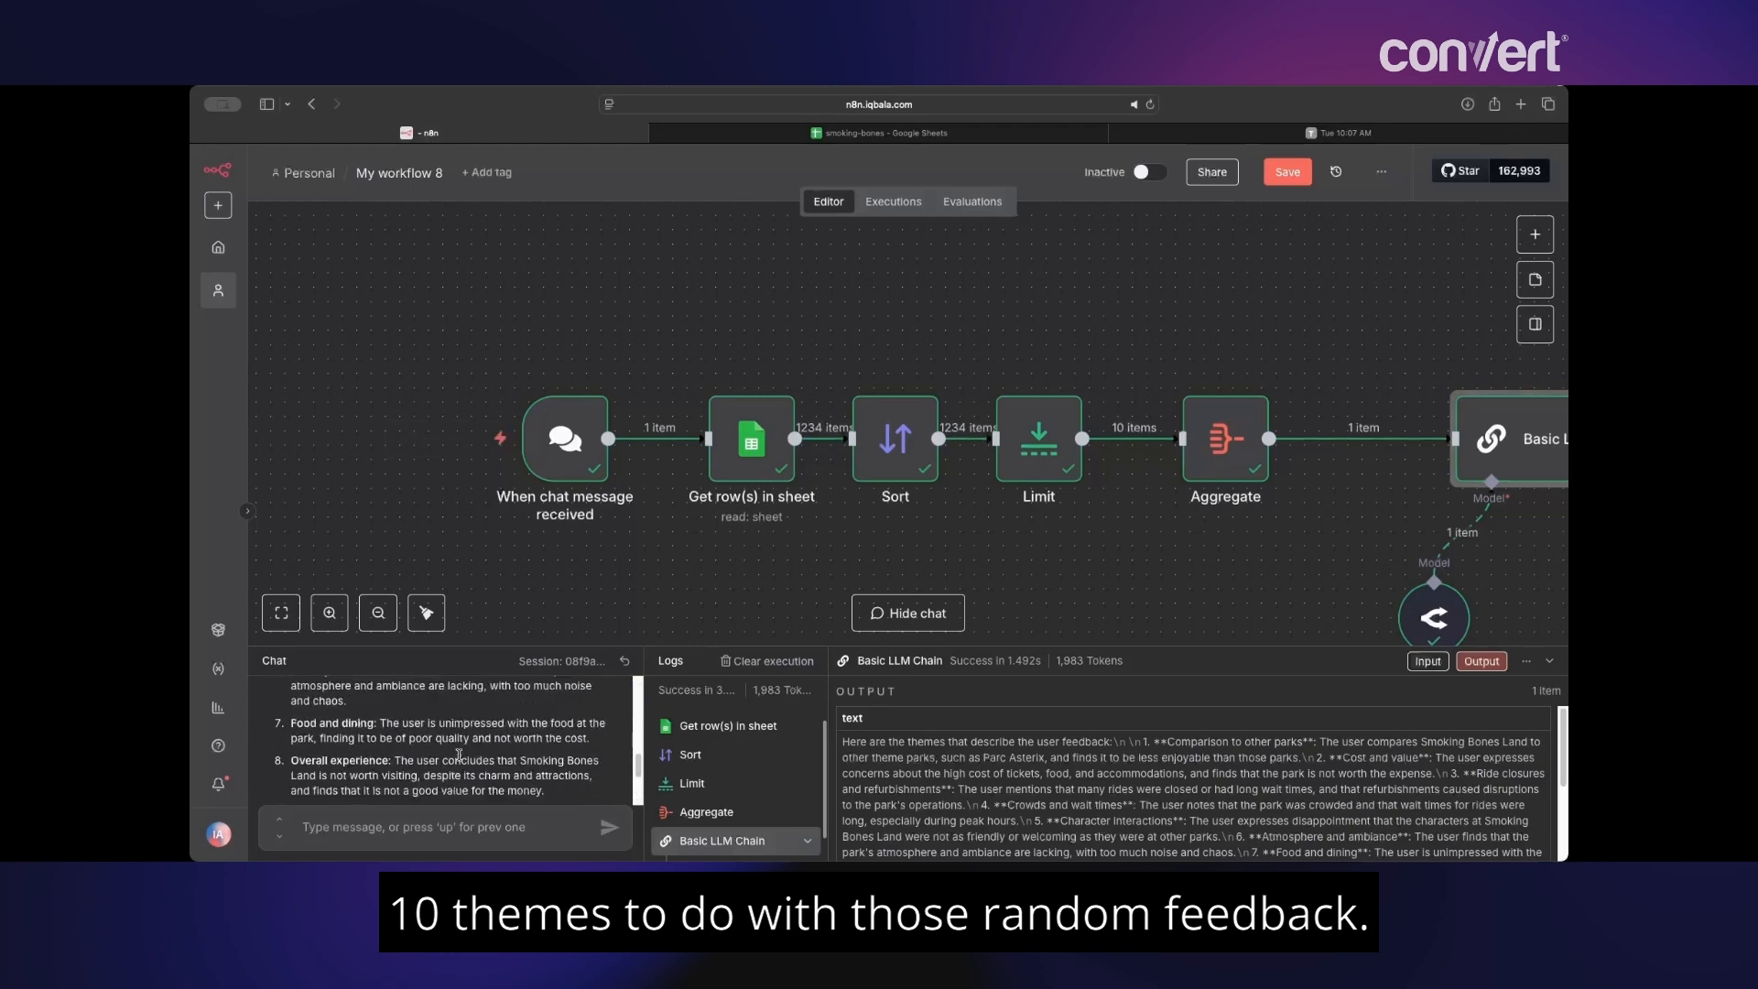
scroll(460, 755, down, 2)
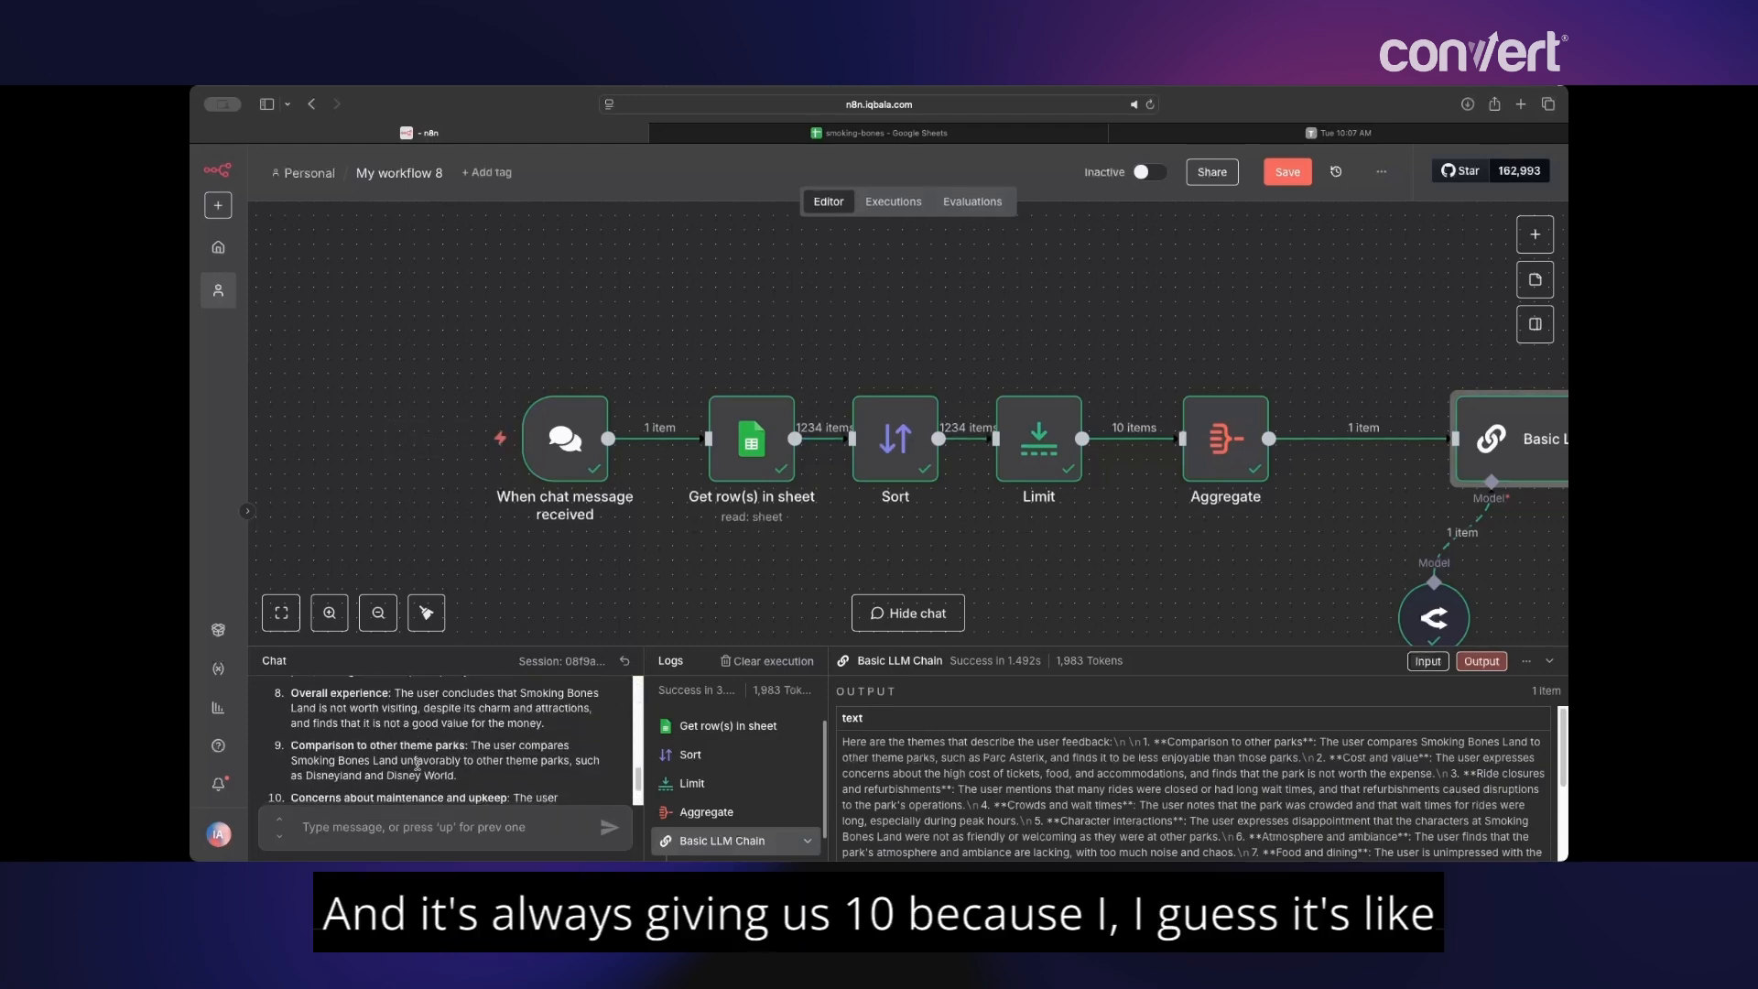
scroll(416, 765, up, 5)
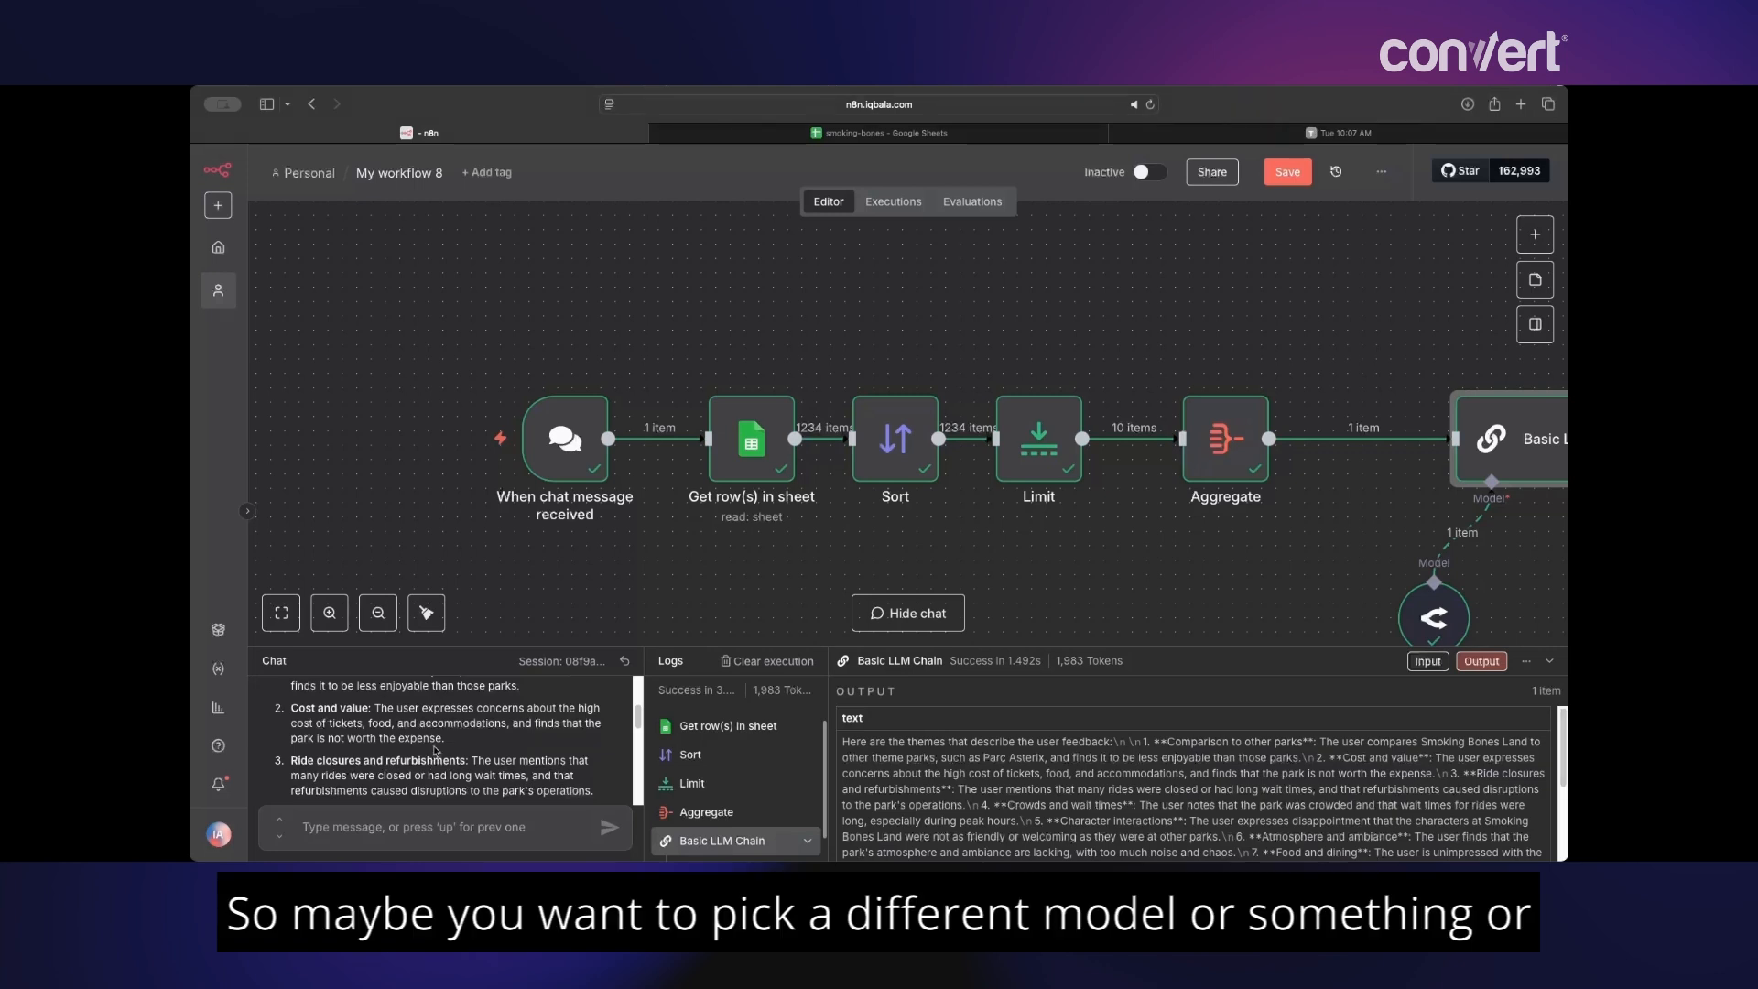
scroll(435, 751, up, 2)
scroll(434, 750, down, 8)
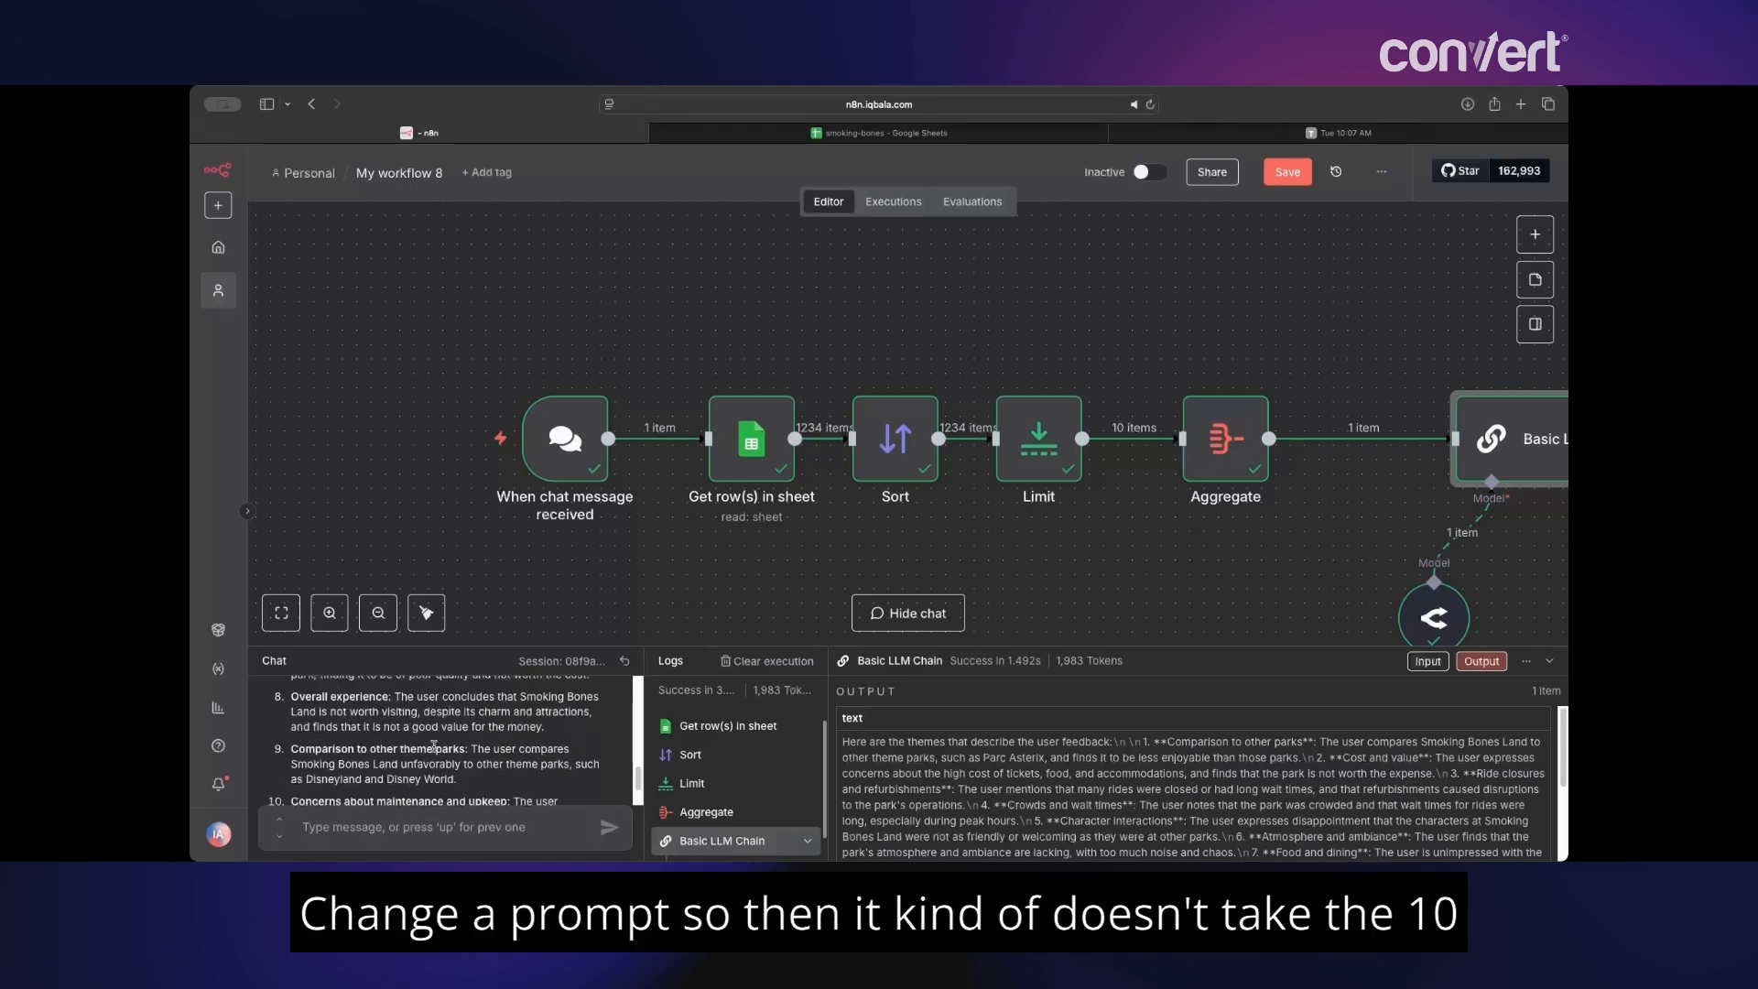
- Start a fresh chat session and send the message "trigger" to rerun the workflow
scroll(434, 746, down, 2)
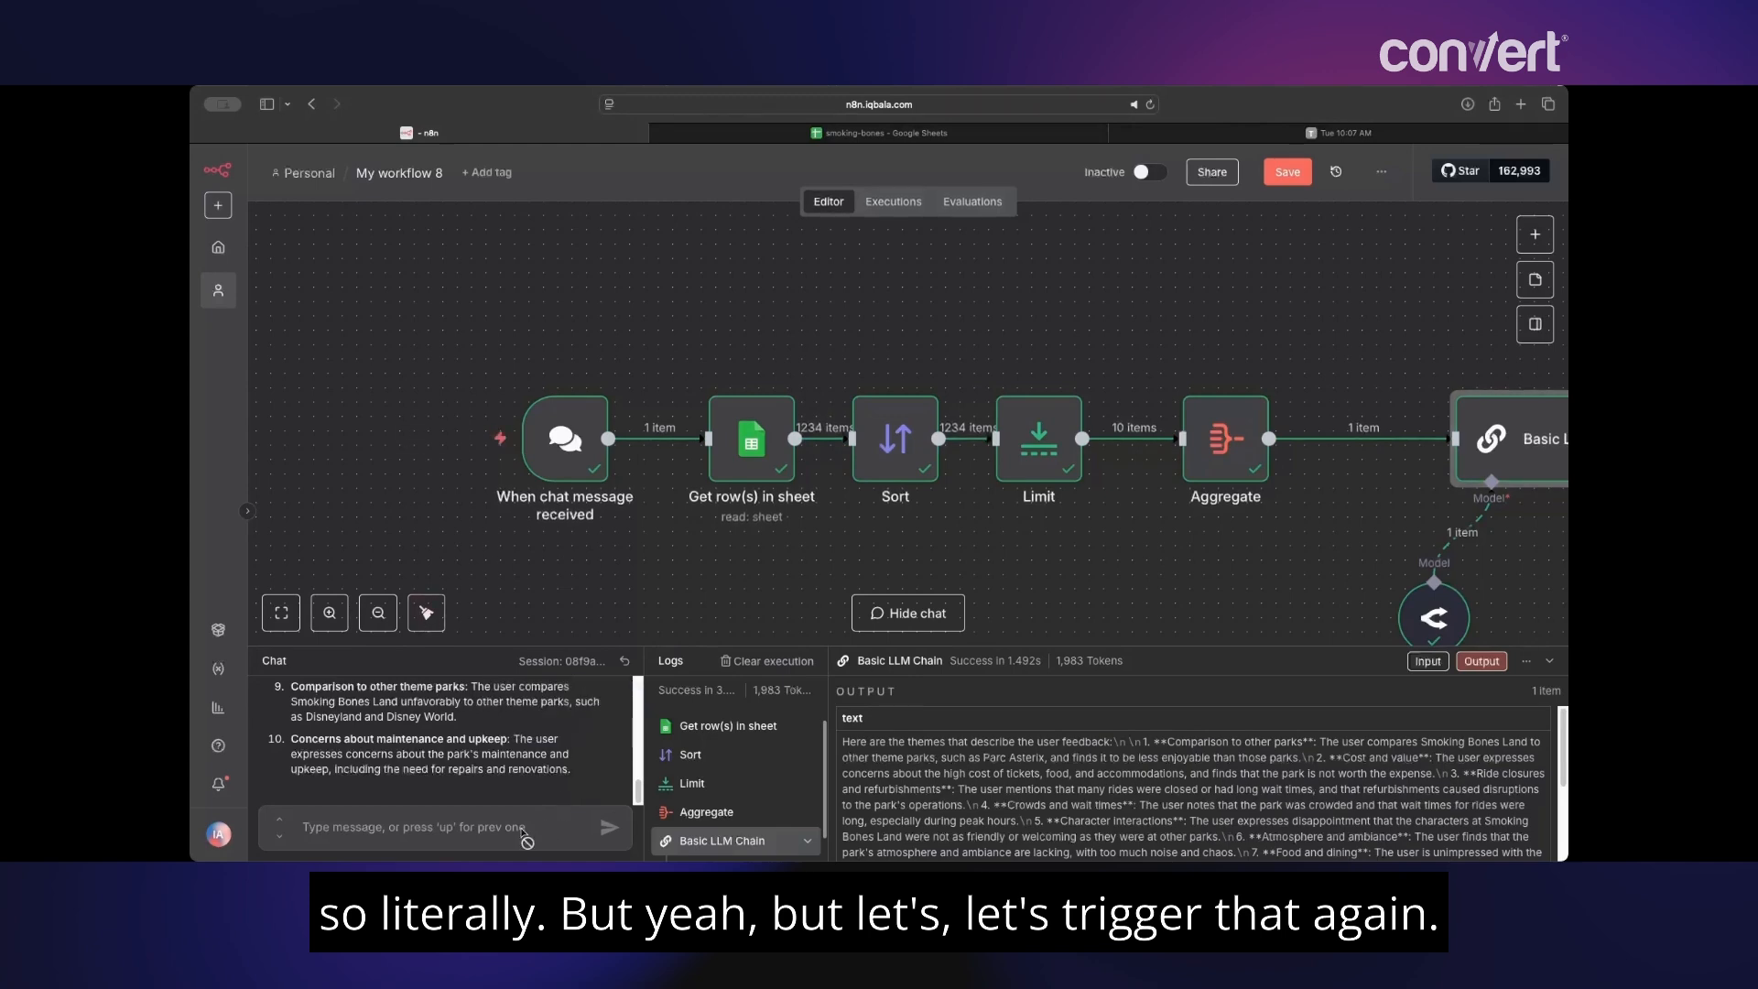
click(625, 660)
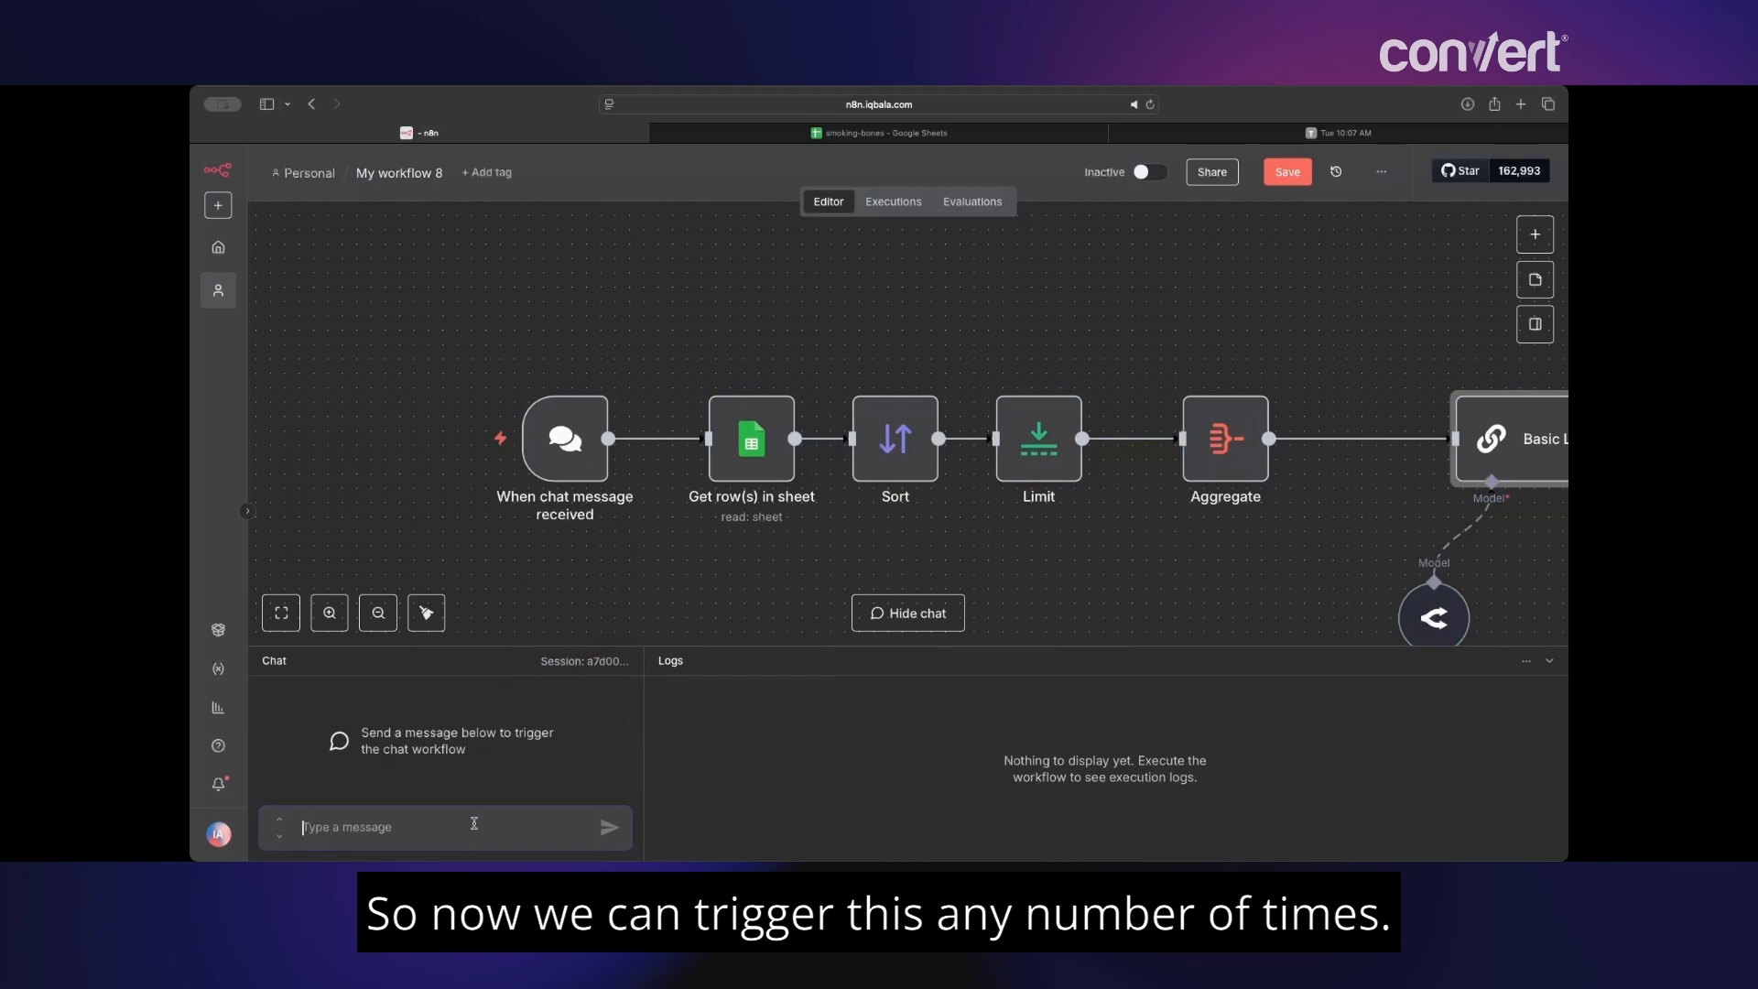
click(475, 824)
text(trigger)
click(622, 830)
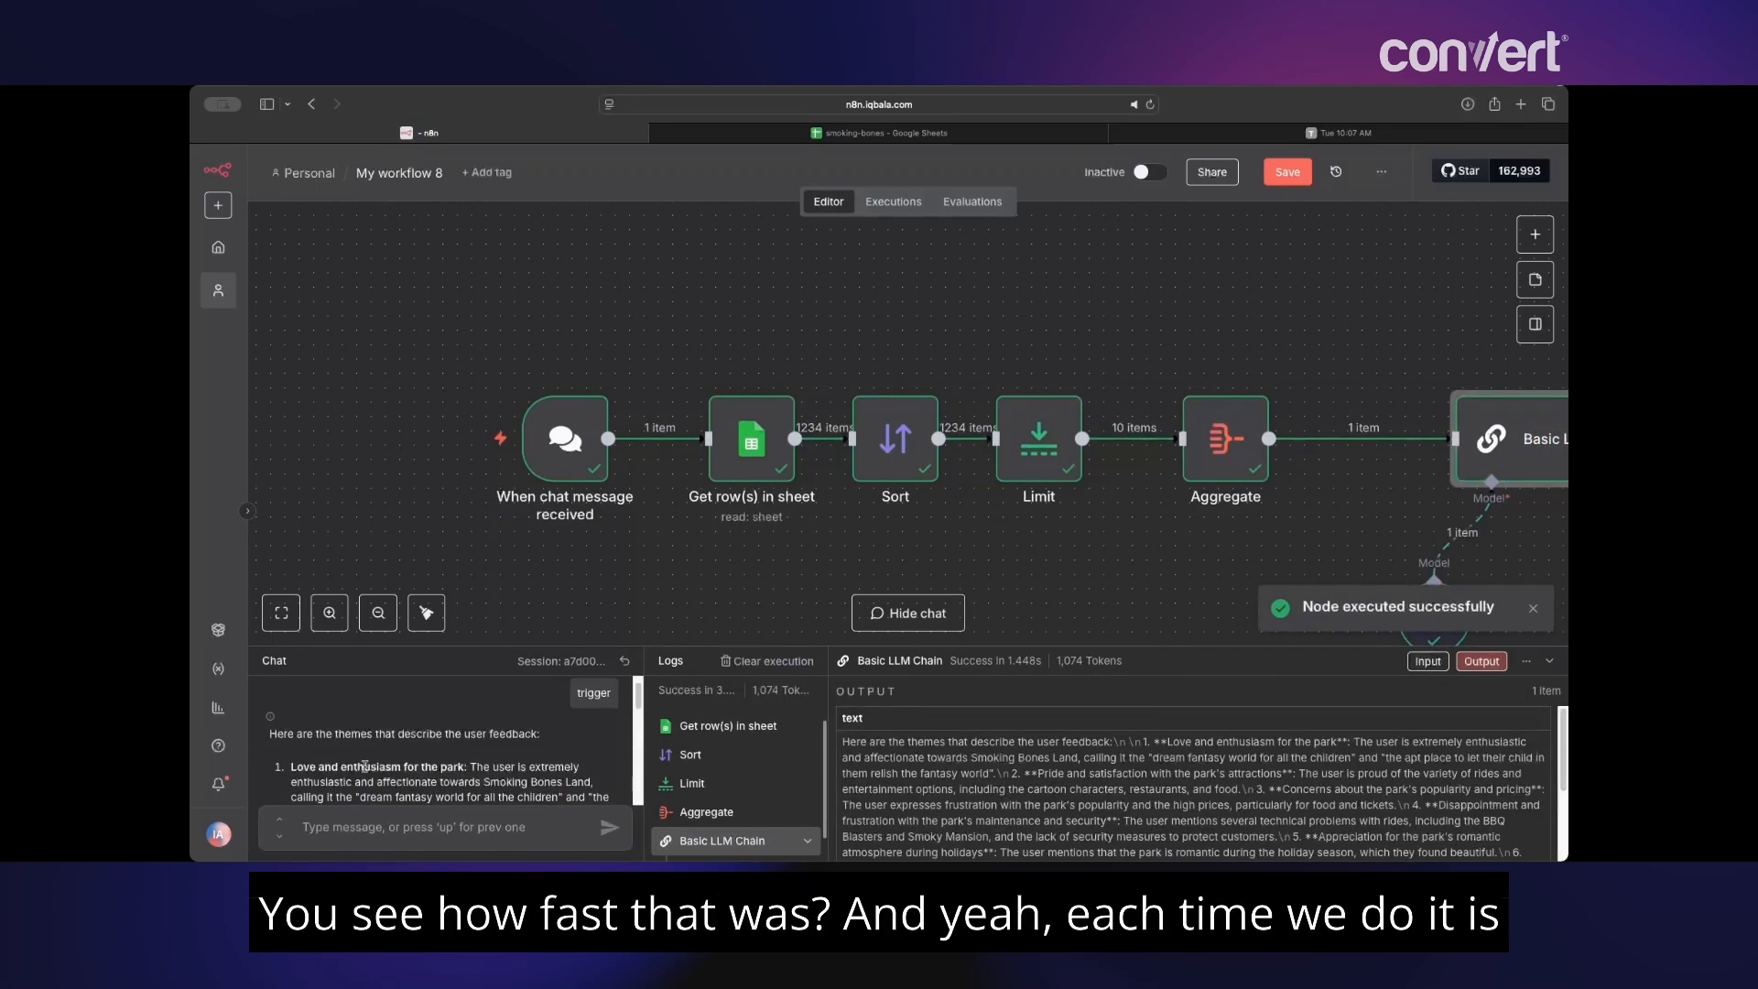
- Review the new list of feedback themes returned in the chat reply
scroll(349, 766, down, 2)
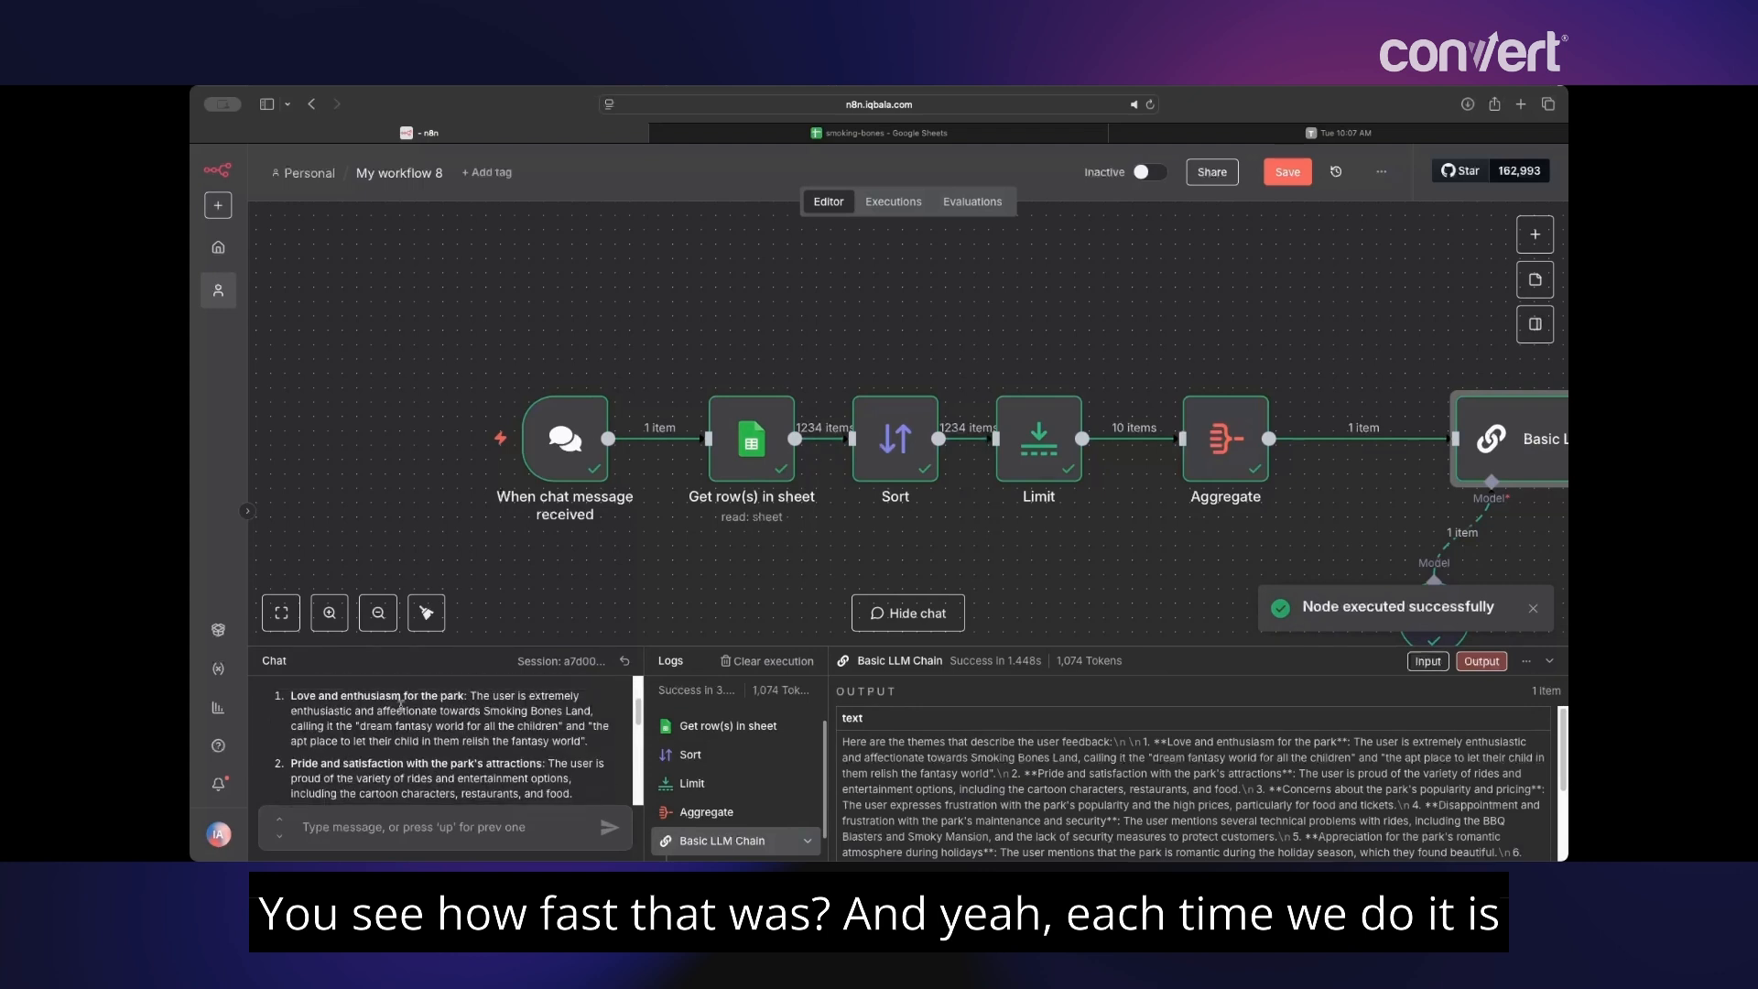
scroll(400, 705, up, 2)
scroll(403, 739, down, 4)
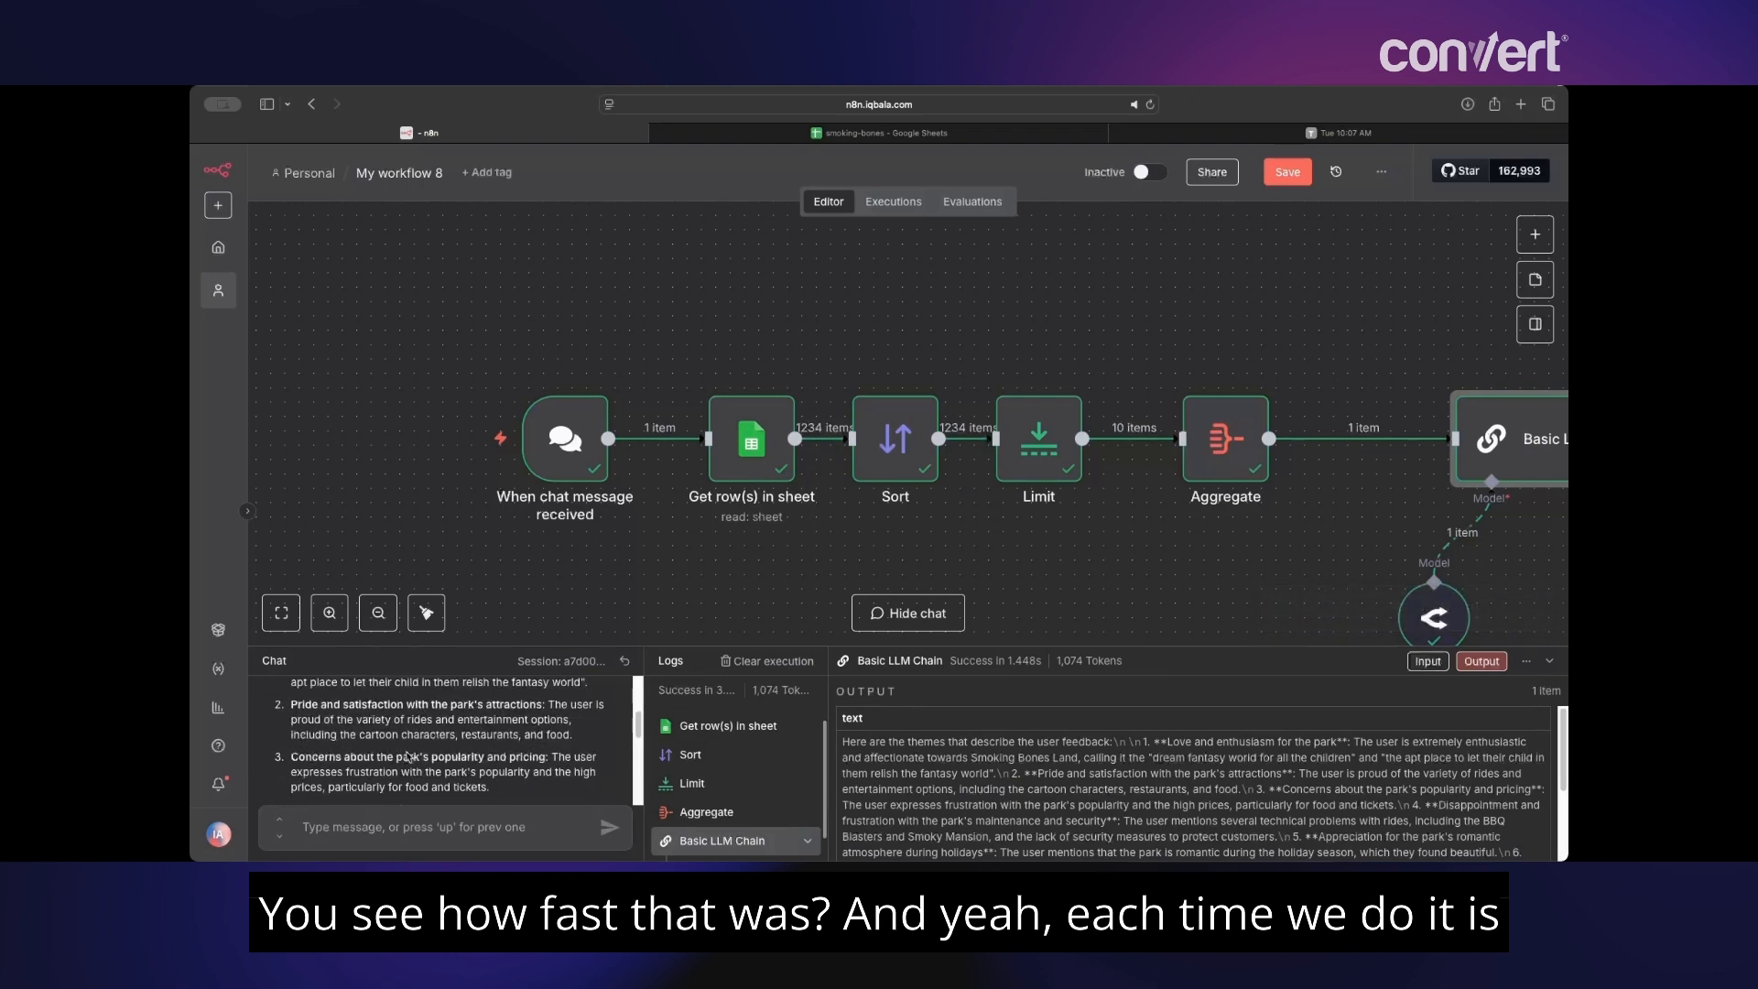
scroll(408, 756, down, 5)
scroll(406, 749, down, 3)
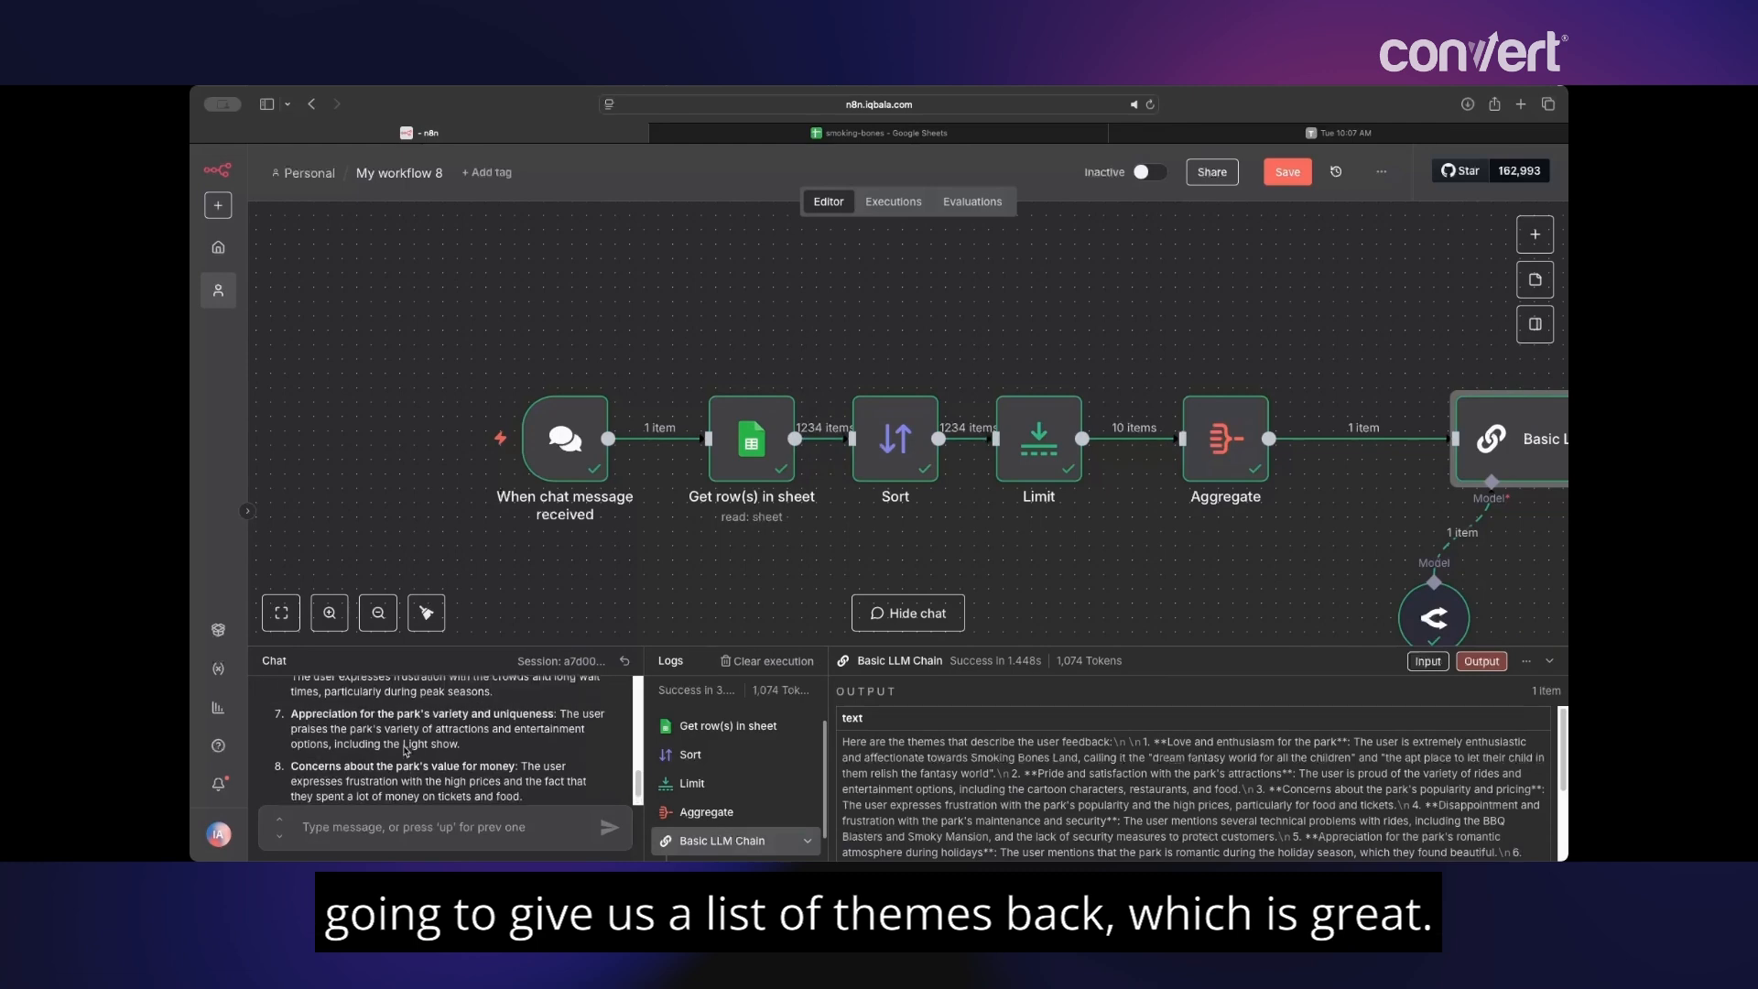
scroll(406, 749, up, 6)
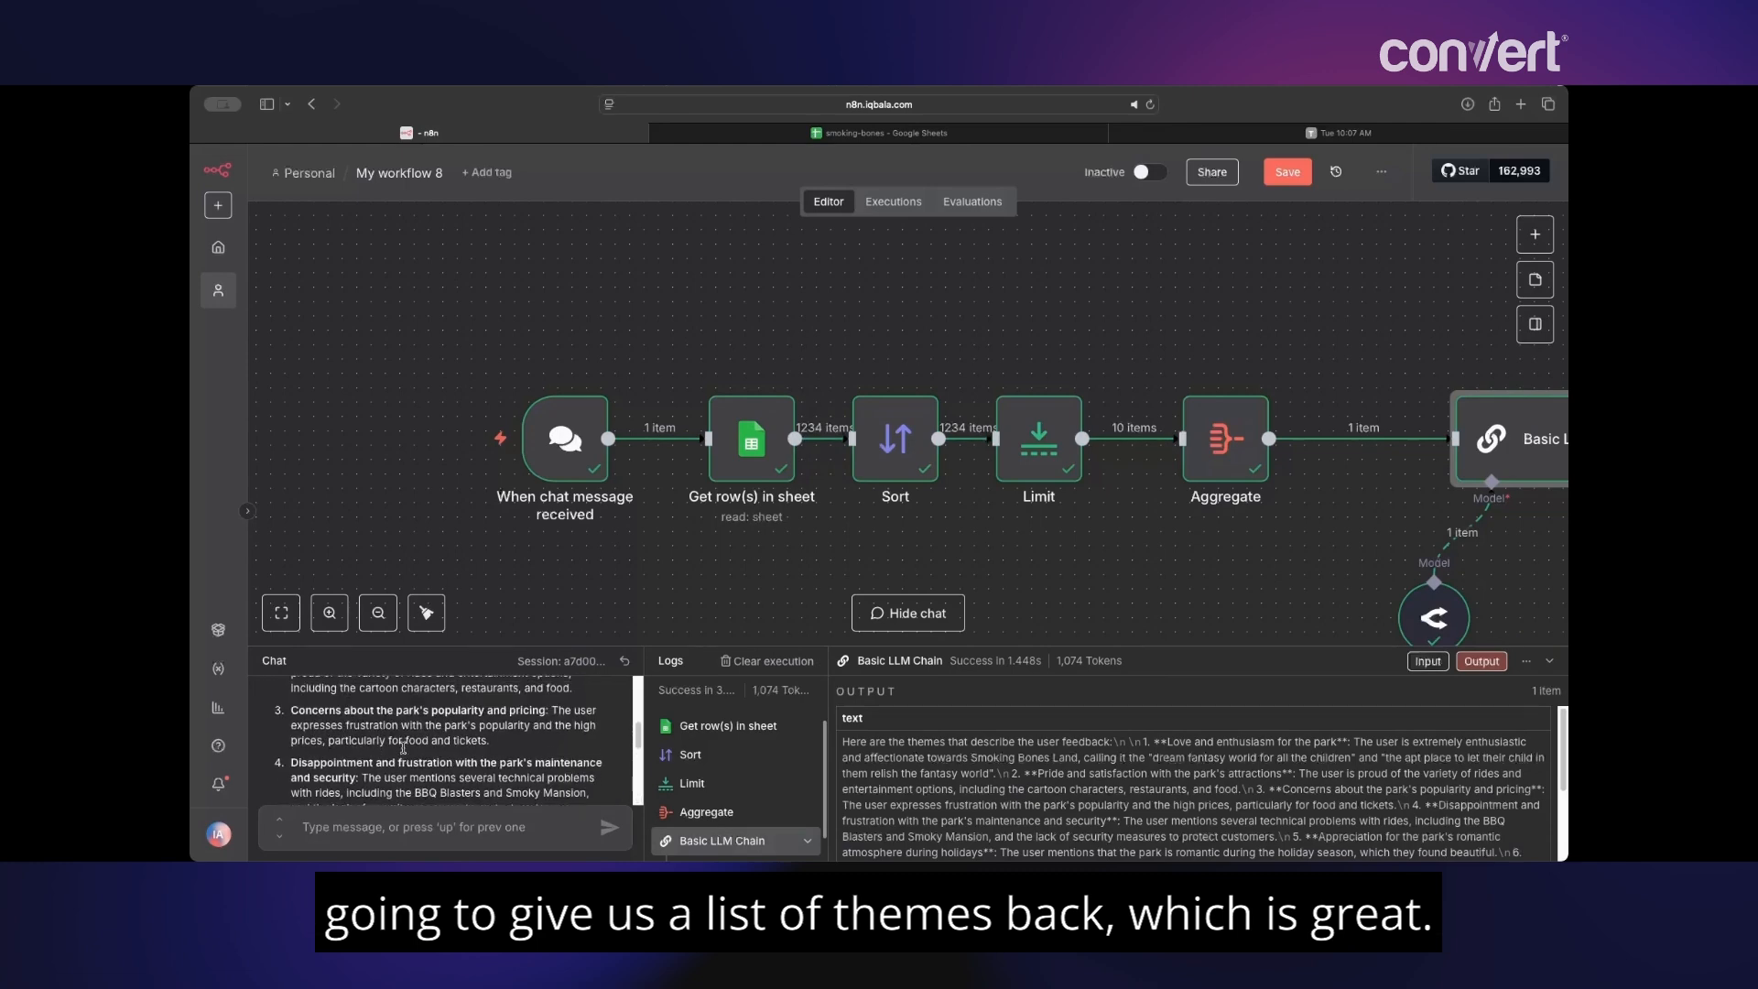
scroll(403, 747, up, 4)
scroll(403, 747, down, 2)
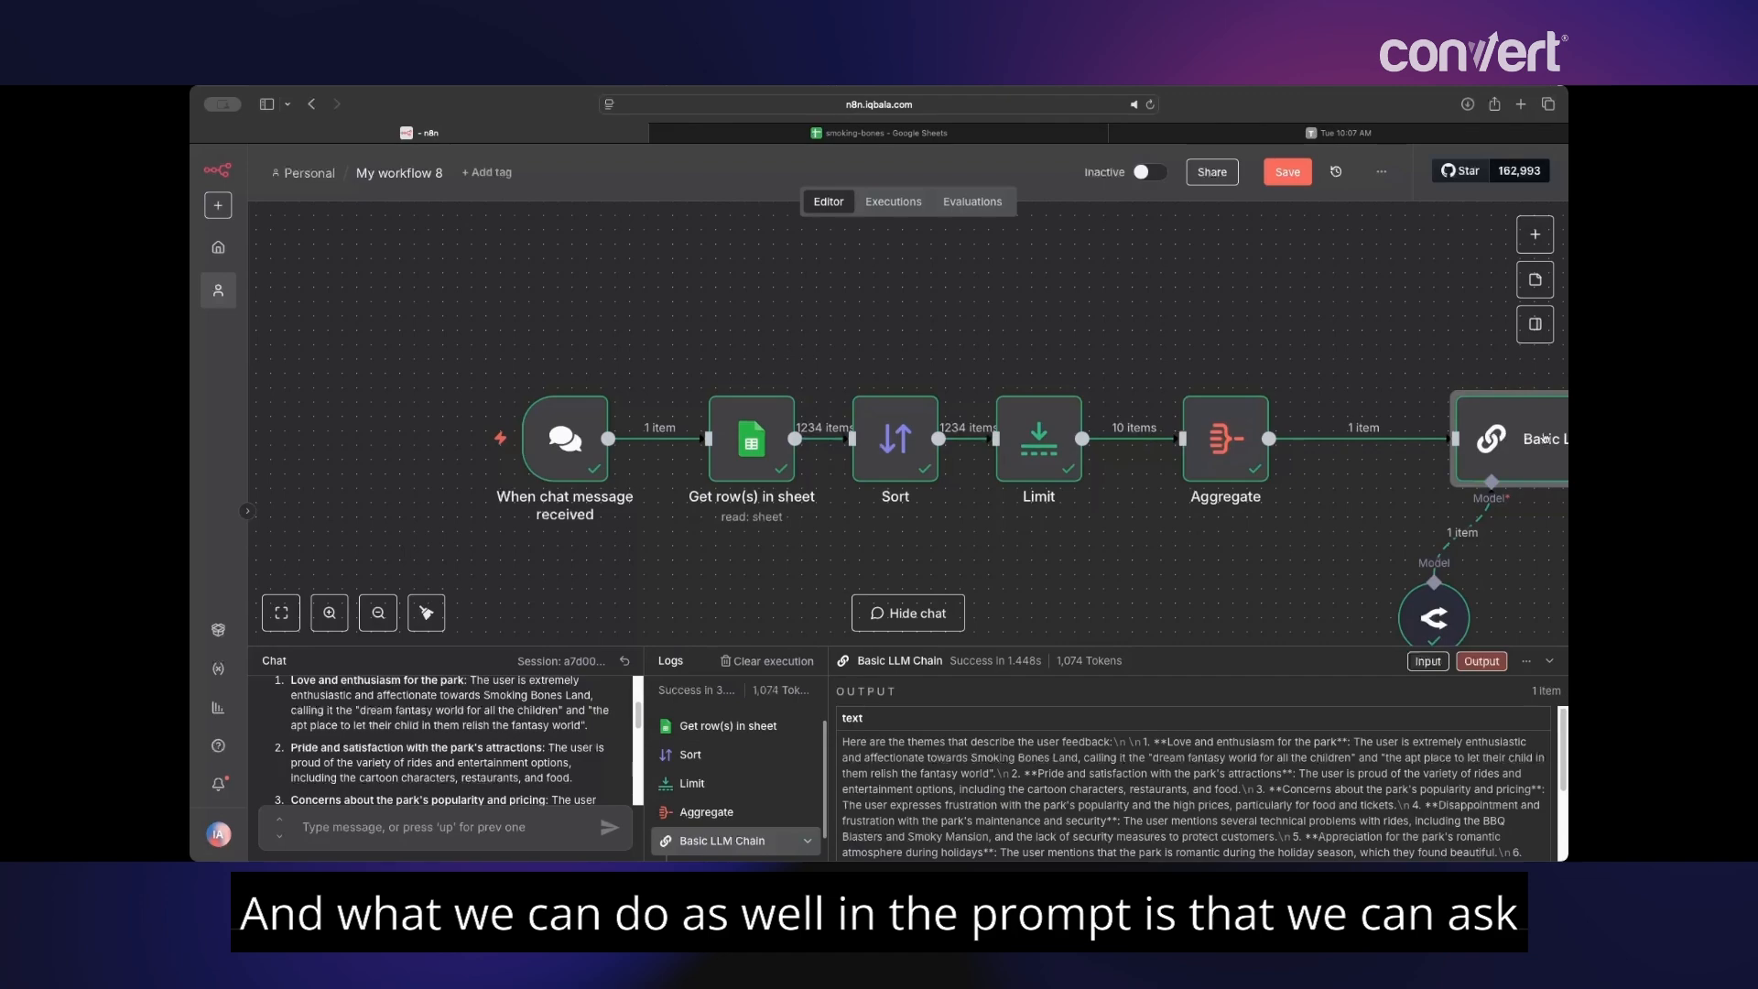
- Open the Basic LLM Chain node's user message prompt in the full expression editor
double_click(1514, 439)
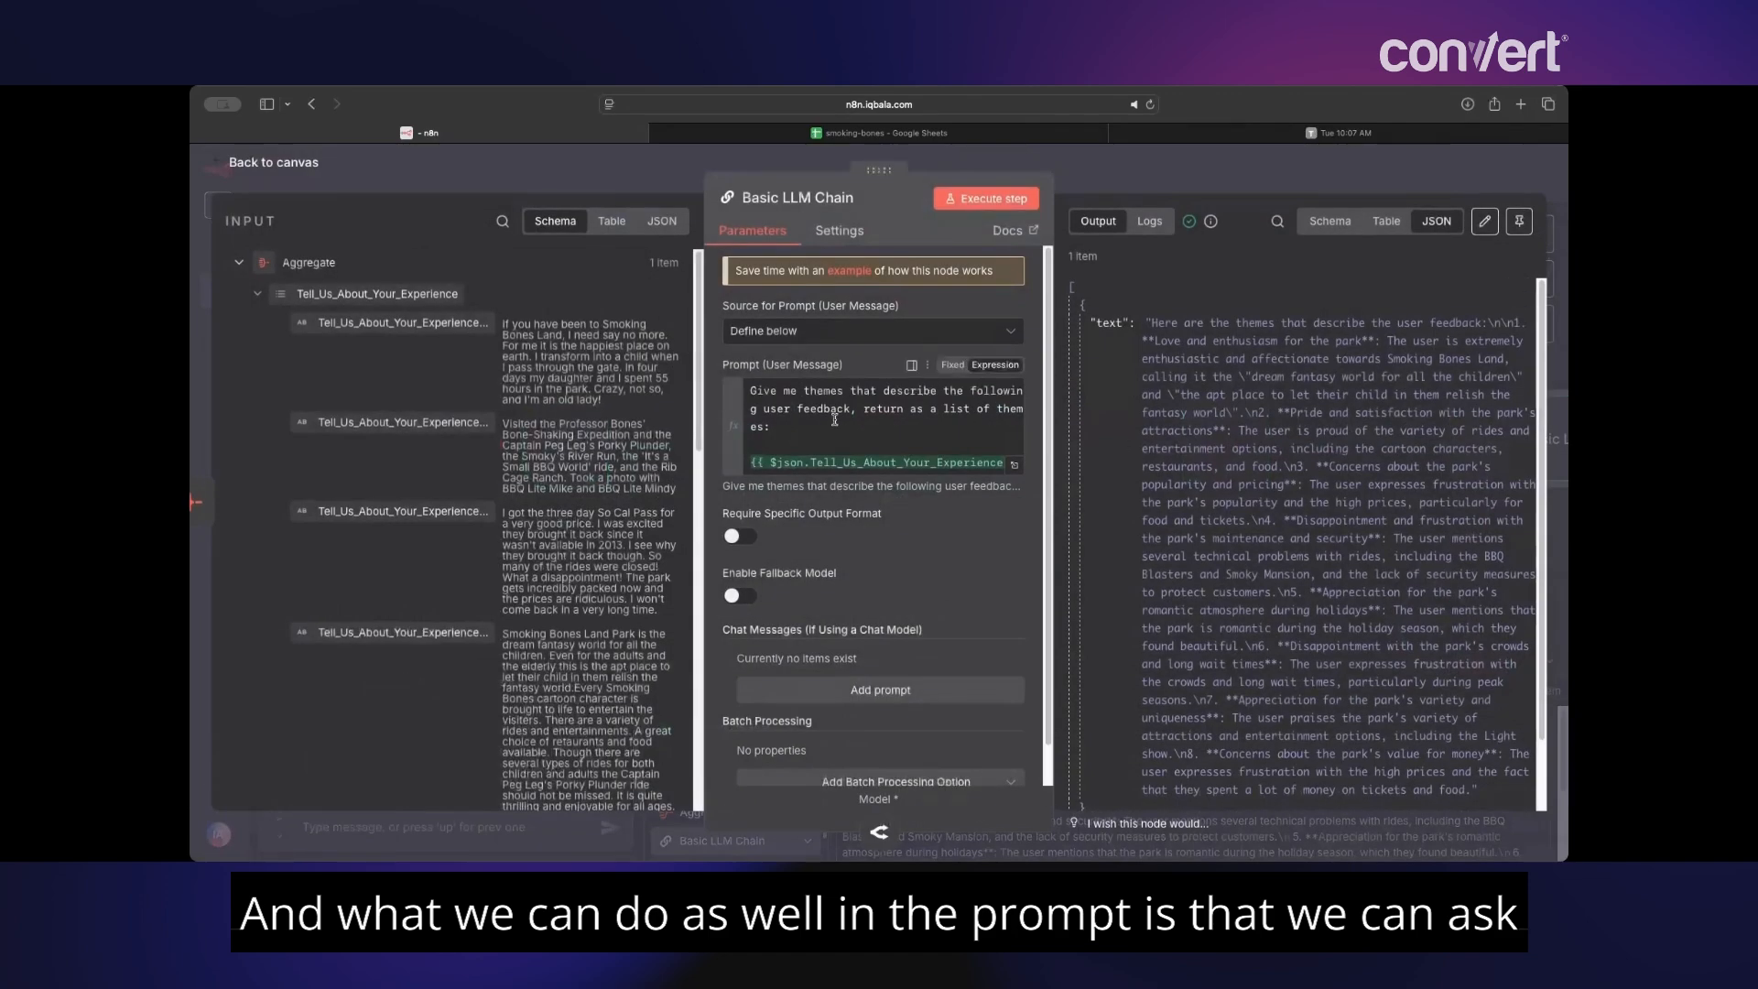
click(1013, 466)
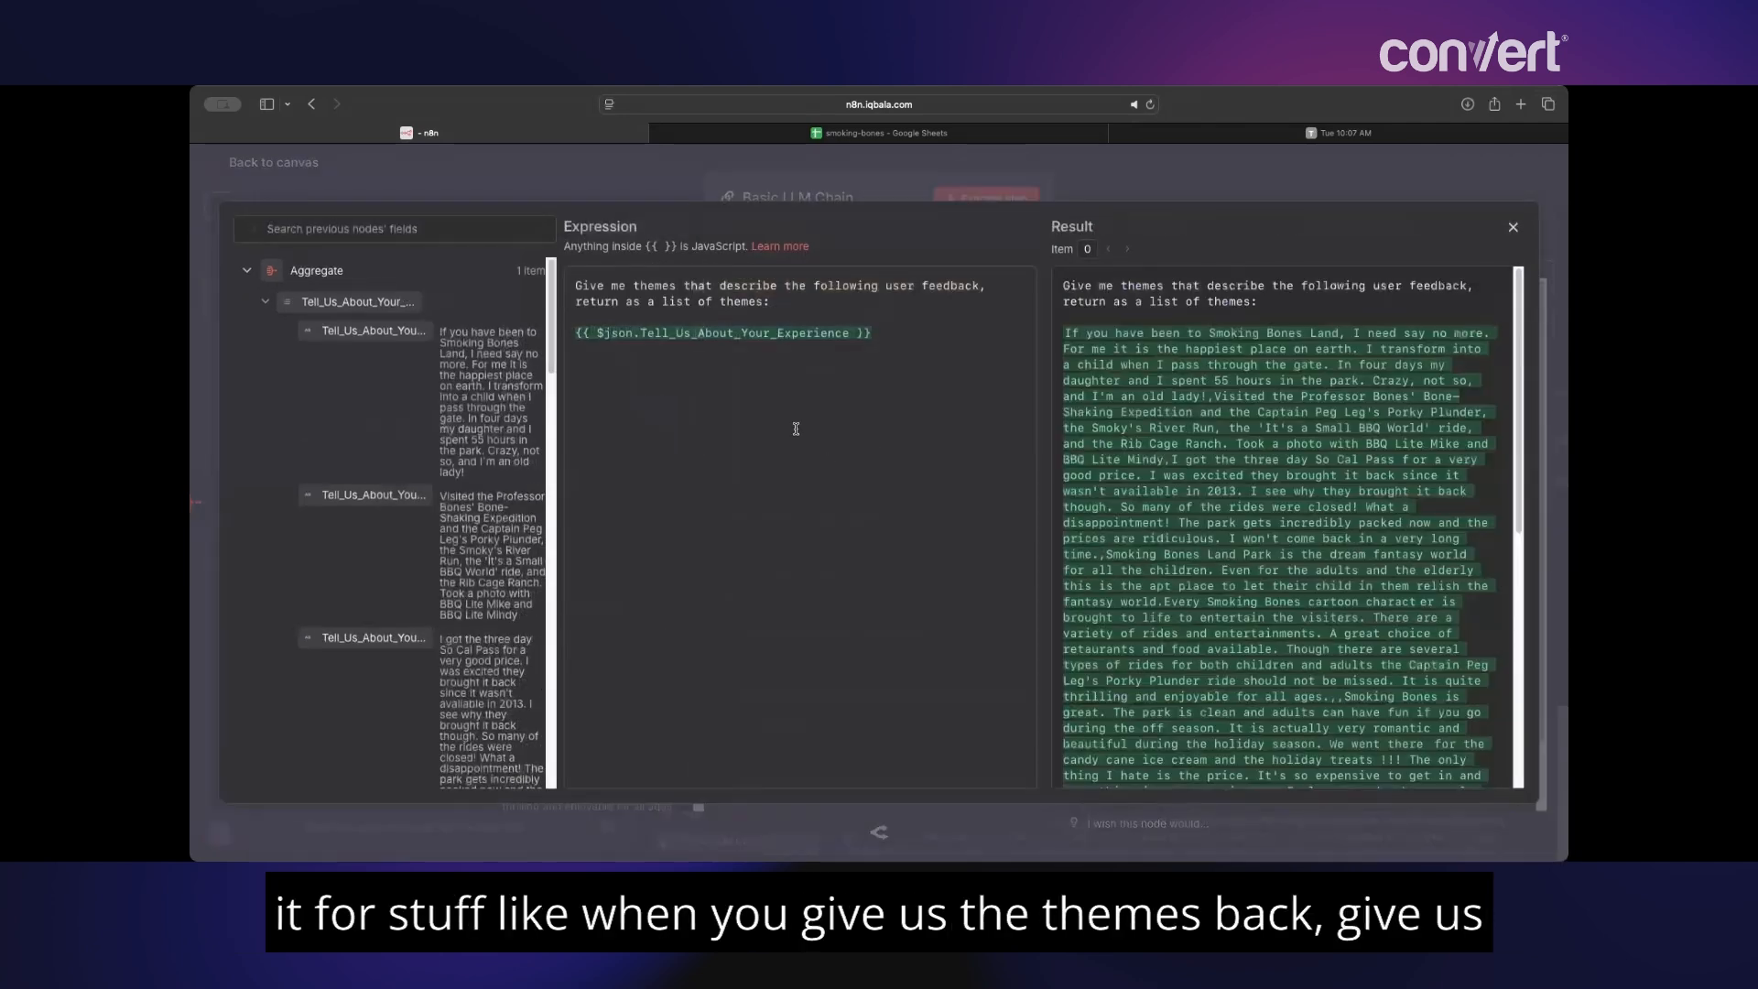